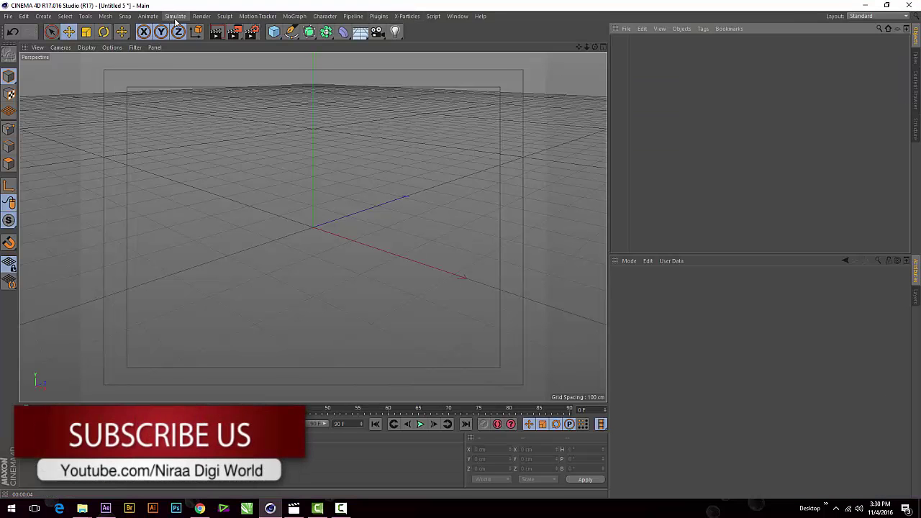
- Open the Simulate menu in the empty untitled scene
{"action": "left_click", "coordinate": [175, 21]}
{"action": "mouse_move", "coordinate": [189, 62]}
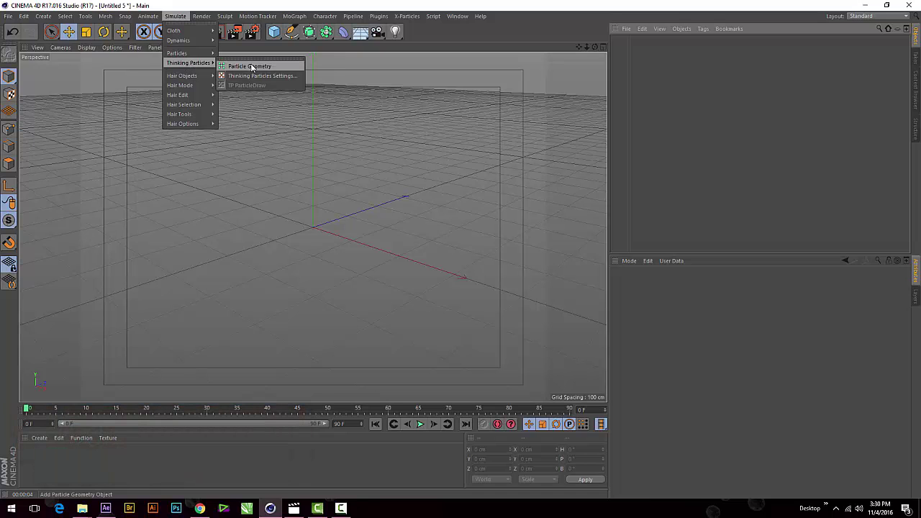
- Add a particle emitter to the scene and stop its playback
{"action": "left_click", "coordinate": [238, 53]}
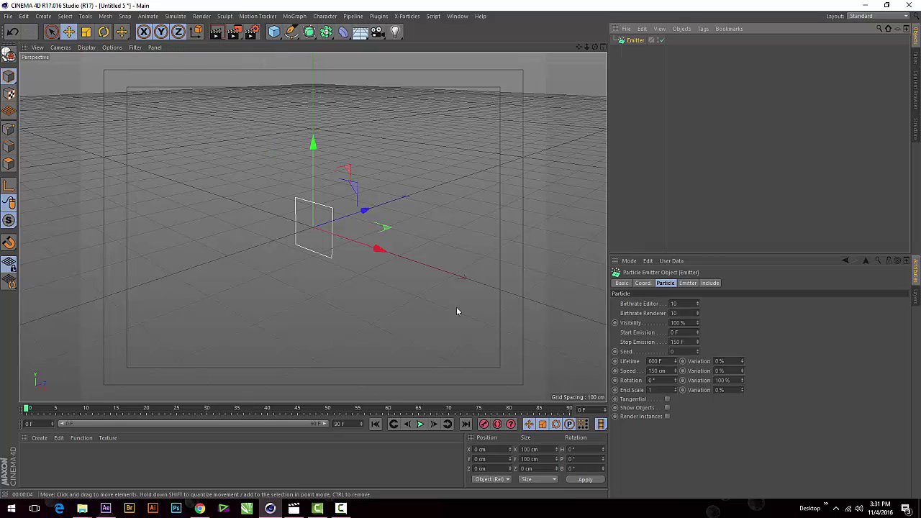
{"action": "left_click", "coordinate": [423, 428]}
{"action": "left_click_drag", "start_coordinate": [377, 281], "coordinate": [322, 265], "text": "alt"}
- Set emitter X and Y size to 0 cm, horizontal angle 360° and vertical angle 180°
{"action": "left_click", "coordinate": [688, 283]}
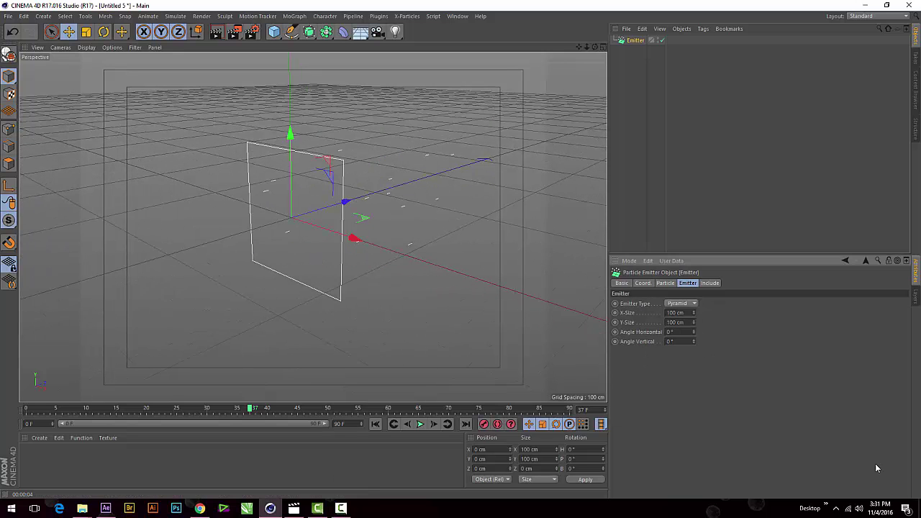
{"action": "left_click", "coordinate": [677, 313]}
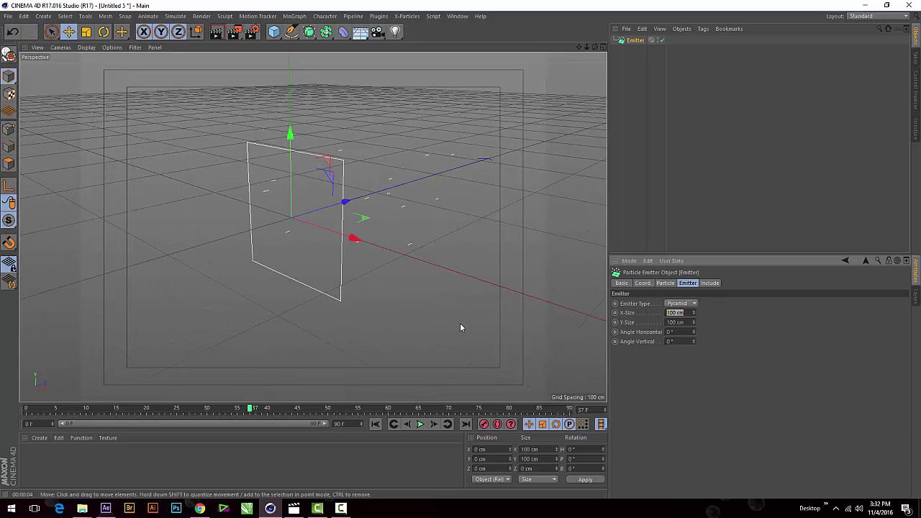
{"action": "type", "text": "0"}
{"action": "key", "text": "Tab"}
{"action": "type", "text": "0"}
{"action": "key", "text": "Tab"}
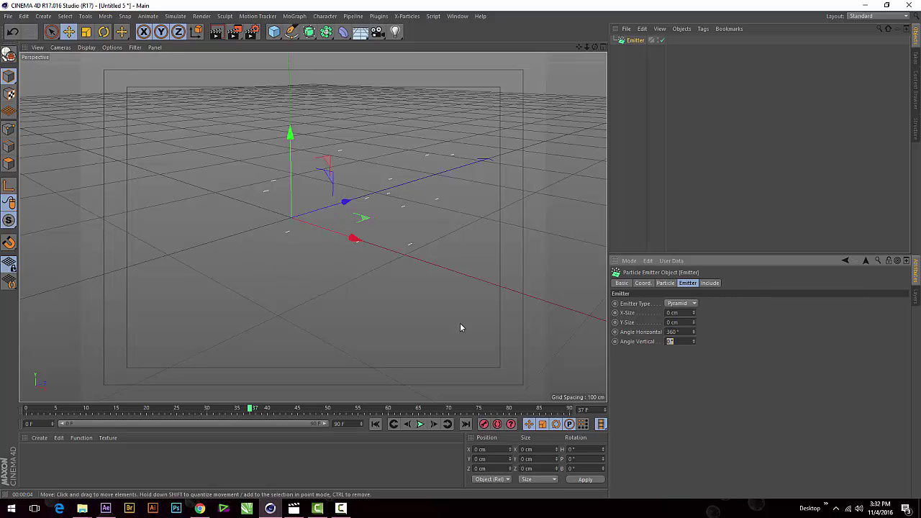
{"action": "type", "text": "180"}
{"action": "key", "text": "Return"}
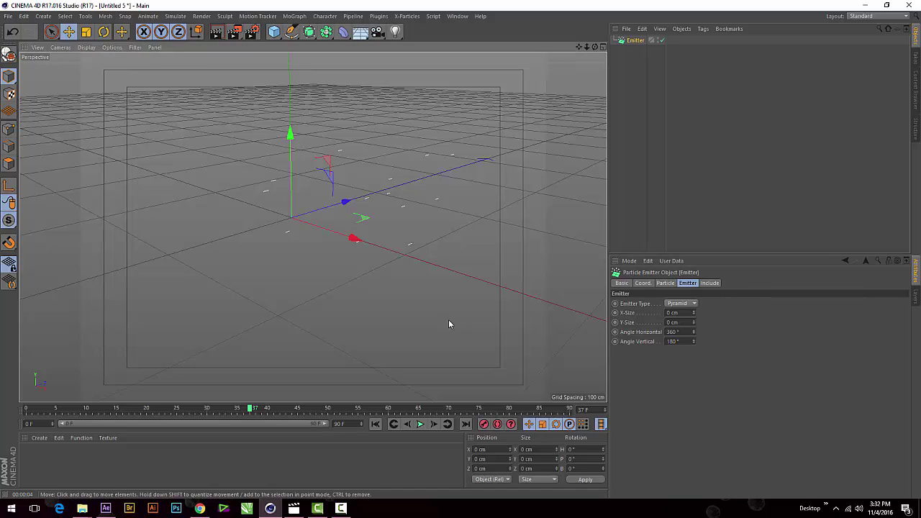
{"action": "left_click", "coordinate": [375, 424]}
- Play back the animation to preview the sparse particles spraying outward
{"action": "left_click", "coordinate": [420, 425]}
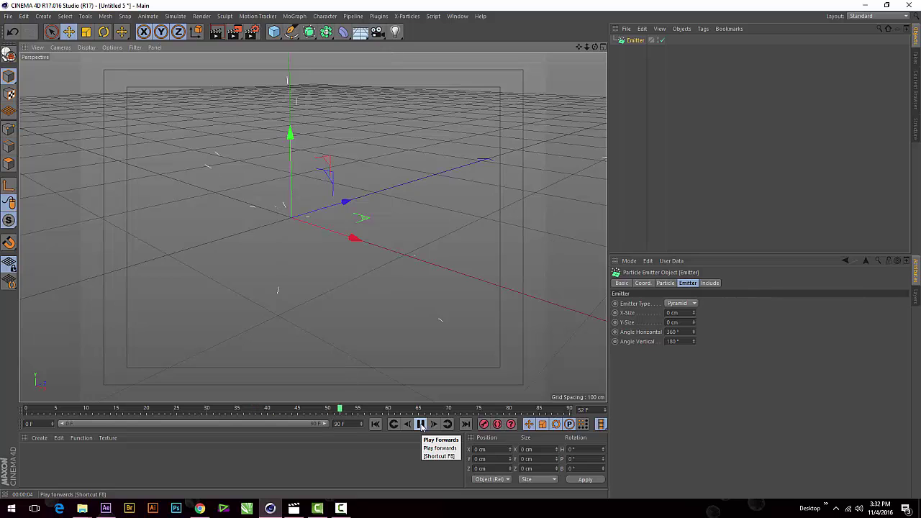
{"action": "left_click", "coordinate": [422, 426]}
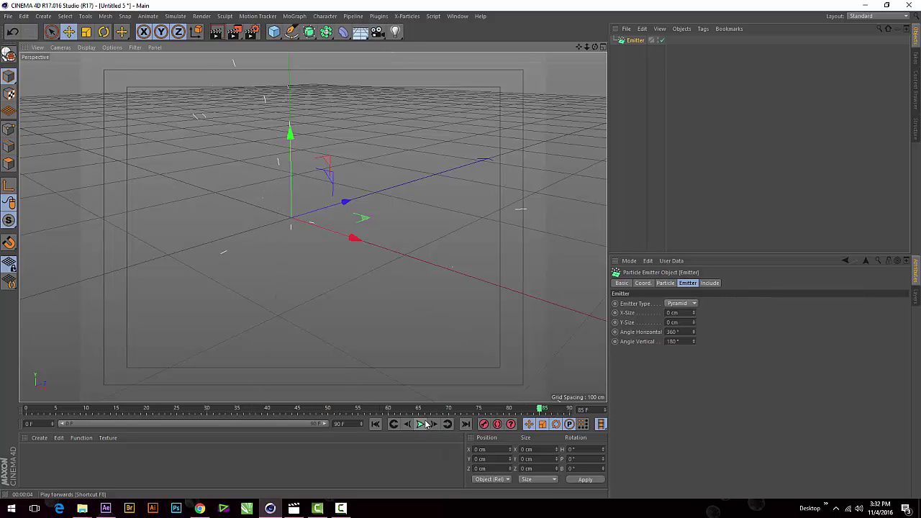
{"action": "left_click", "coordinate": [375, 424]}
{"action": "left_click", "coordinate": [421, 424]}
{"action": "left_click", "coordinate": [420, 425]}
- Orbit to a lower viewing angle and bring up the emitter's Particle settings
{"action": "left_click_drag", "start_coordinate": [249, 196], "coordinate": [252, 195], "text": "alt"}
{"action": "mouse_move", "coordinate": [594, 47]}
{"action": "left_mouse_down"}
{"action": "mouse_move", "coordinate": [410, 176]}
{"action": "mouse_move", "coordinate": [434, 163]}
{"action": "mouse_move", "coordinate": [428, 179]}
{"action": "left_mouse_up"}
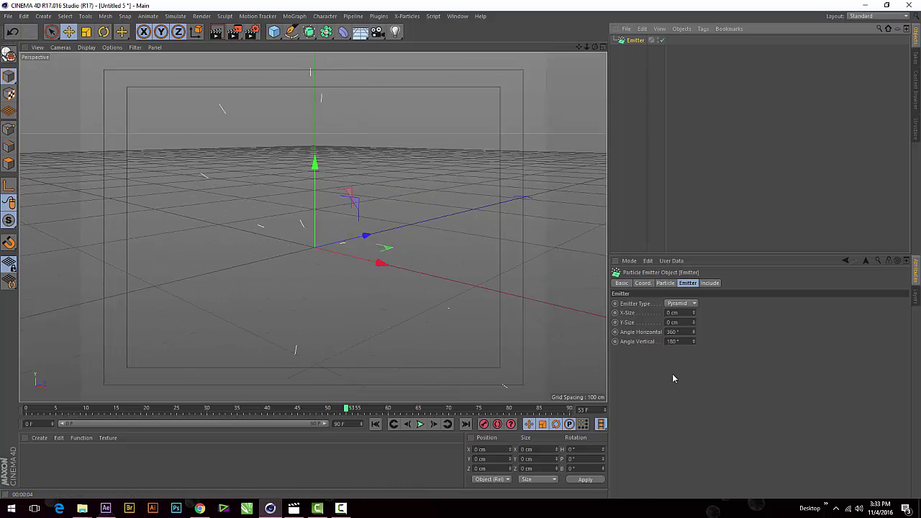
{"action": "left_click", "coordinate": [666, 282]}
{"action": "type", "text": "10000"}
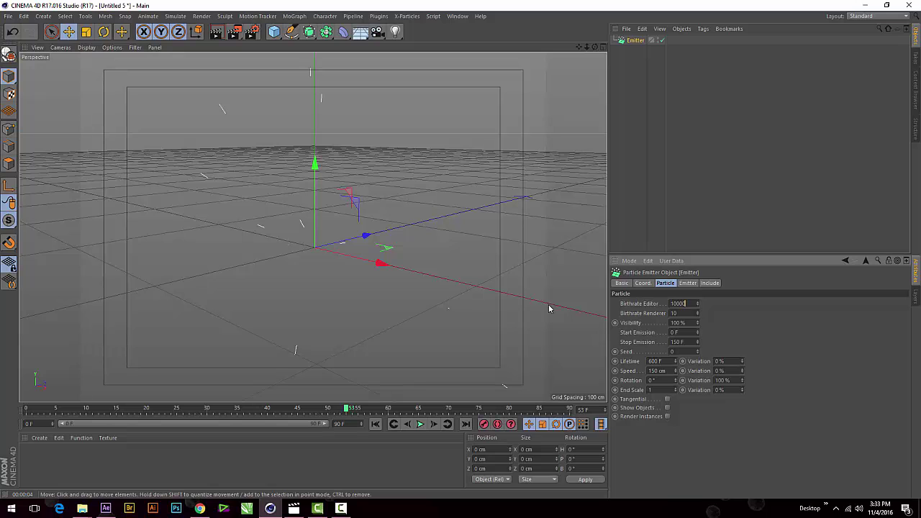
- Apply a 10000 birthrate and preview the denser emission
{"action": "key", "text": "Return"}
{"action": "key", "text": "Return"}
{"action": "scroll", "coordinate": [391, 253], "scroll_direction": "down", "scroll_amount": 3}
{"action": "scroll", "coordinate": [329, 252], "scroll_direction": "down", "scroll_amount": 3}
{"action": "scroll", "coordinate": [319, 222], "scroll_direction": "down", "scroll_amount": 2}
{"action": "scroll", "coordinate": [541, 275], "scroll_direction": "down", "scroll_amount": 2}
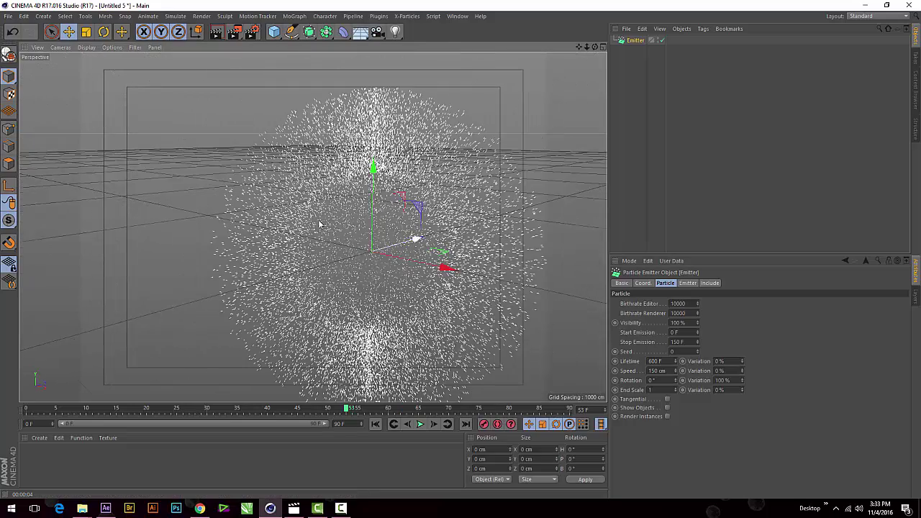
{"action": "scroll", "coordinate": [541, 275], "scroll_direction": "up", "scroll_amount": 1}
{"action": "left_click", "coordinate": [376, 424]}
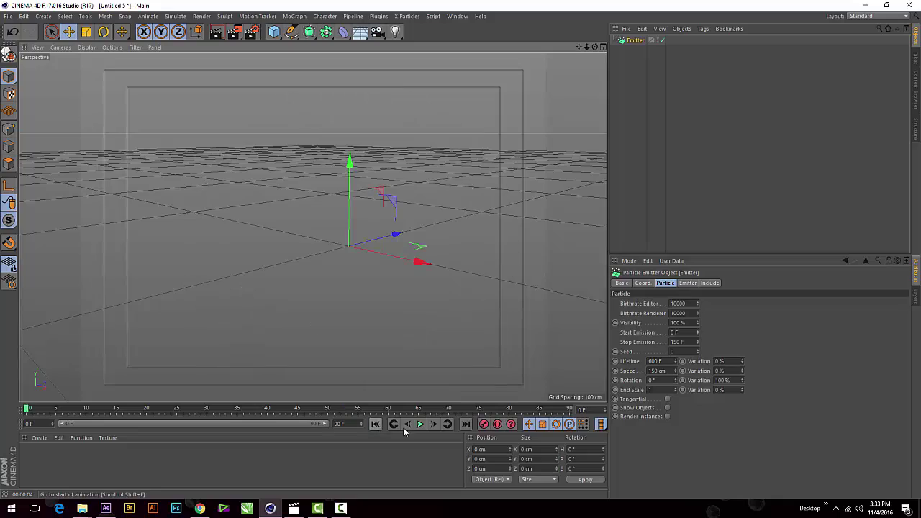
{"action": "left_click", "coordinate": [419, 425]}
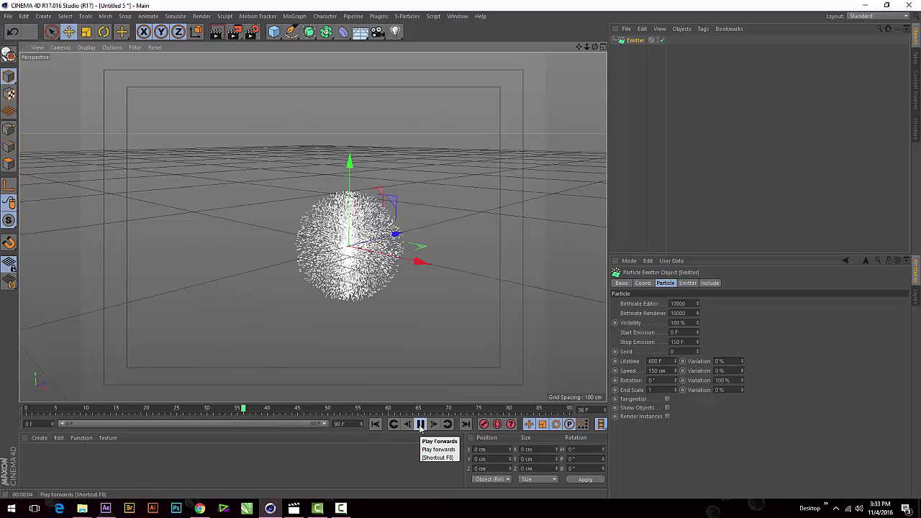
{"action": "key", "text": "F8"}
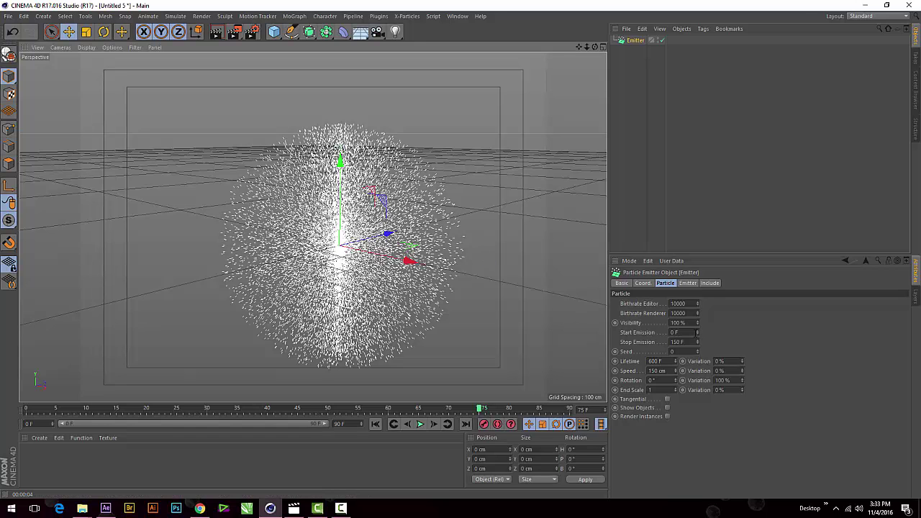
- Limit emission to start at 4 F and stop at 5 F, then preview the single burst
{"action": "left_click", "coordinate": [684, 333]}
{"action": "type", "text": "4"}
{"action": "key", "text": "Tab"}
{"action": "type", "text": "5"}
{"action": "key", "text": "Tab"}
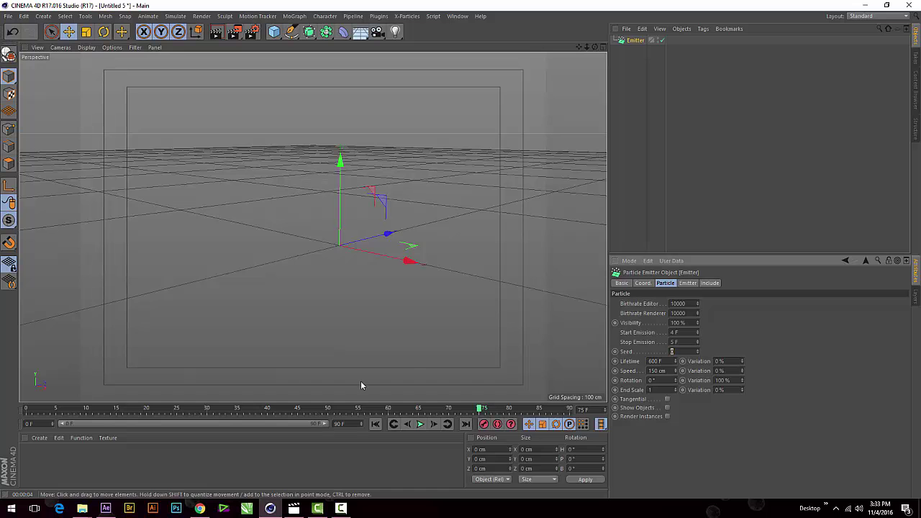
{"action": "left_click", "coordinate": [375, 424]}
{"action": "left_click", "coordinate": [420, 424]}
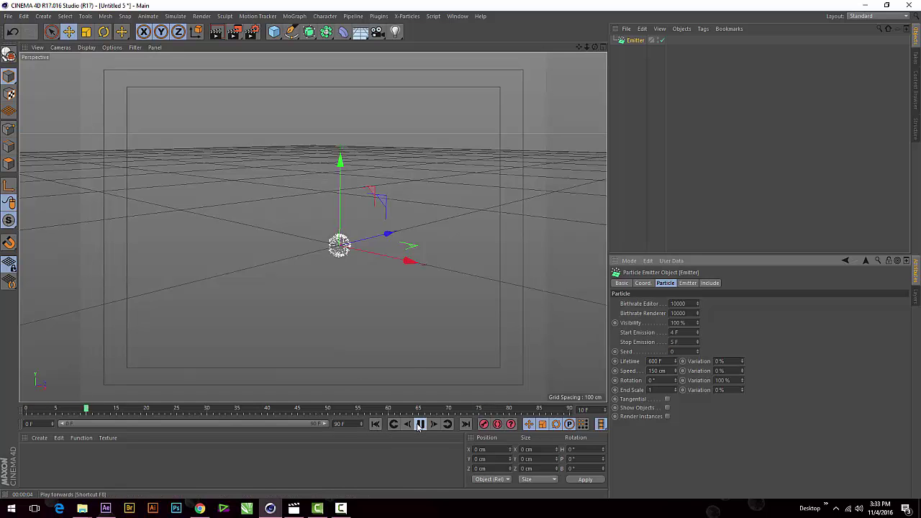
{"action": "left_click", "coordinate": [420, 424]}
{"action": "scroll", "coordinate": [346, 251], "scroll_direction": "up", "scroll_amount": 2}
{"action": "scroll", "coordinate": [339, 251], "scroll_direction": "up", "scroll_amount": 2}
- Replay the burst from the start and test-render the view
{"action": "left_click", "coordinate": [375, 425]}
{"action": "left_click", "coordinate": [420, 425]}
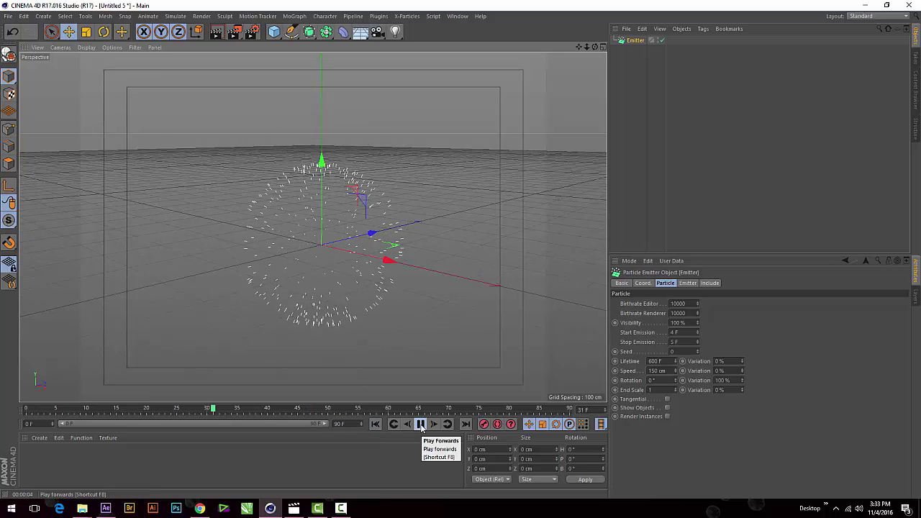
{"action": "left_click", "coordinate": [424, 427]}
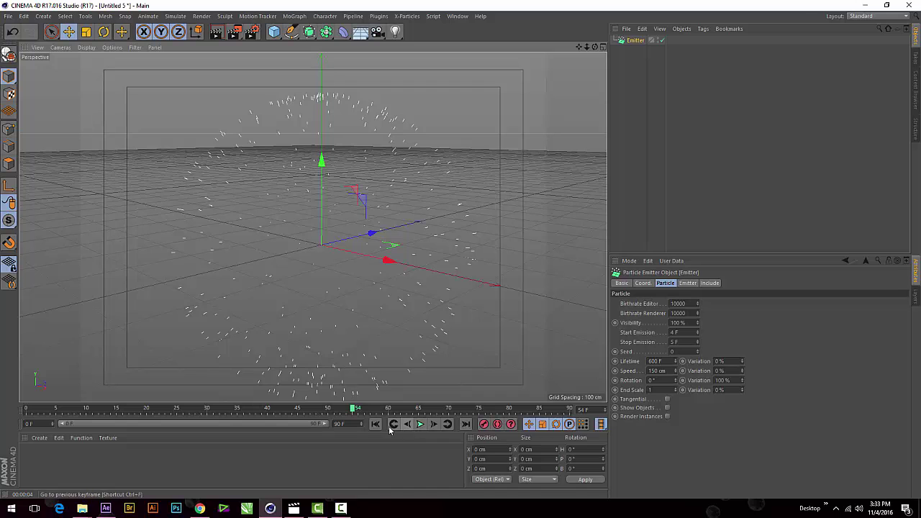
{"action": "left_click", "coordinate": [374, 425]}
{"action": "left_click", "coordinate": [420, 425]}
{"action": "left_click", "coordinate": [420, 426]}
{"action": "left_click", "coordinate": [221, 37]}
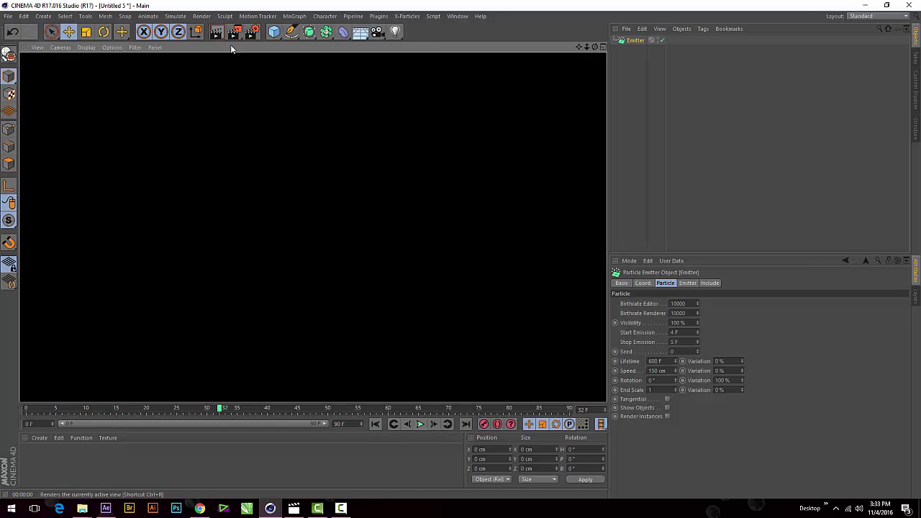
{"action": "left_click", "coordinate": [715, 232]}
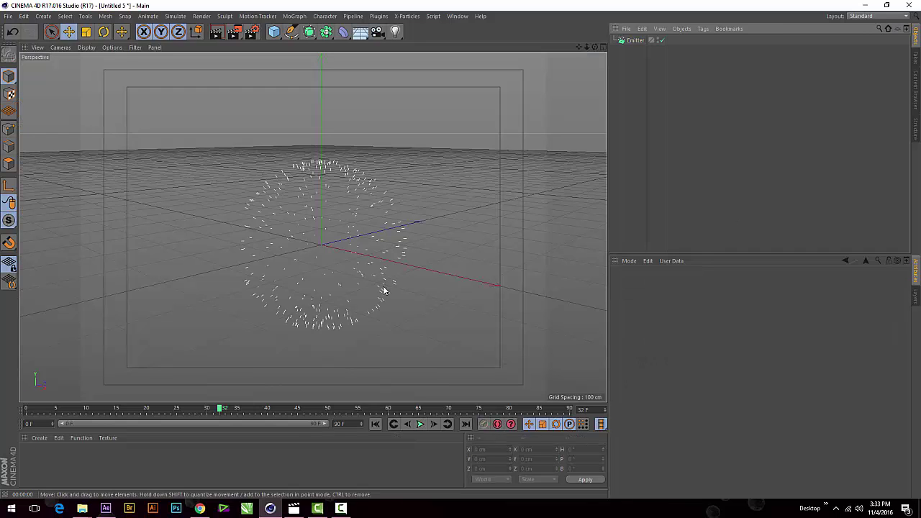
- Set particle lifetime to 60 F and speed to 800 cm, and adjust lifetime variation
{"action": "left_click", "coordinate": [636, 40]}
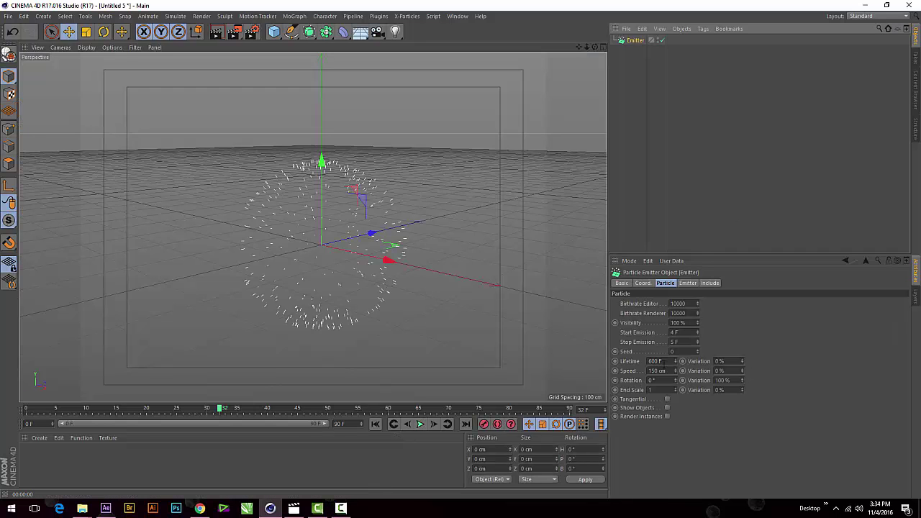
{"action": "left_click", "coordinate": [661, 362]}
{"action": "type", "text": "60"}
{"action": "key", "text": "Tab"}
{"action": "type", "text": "800"}
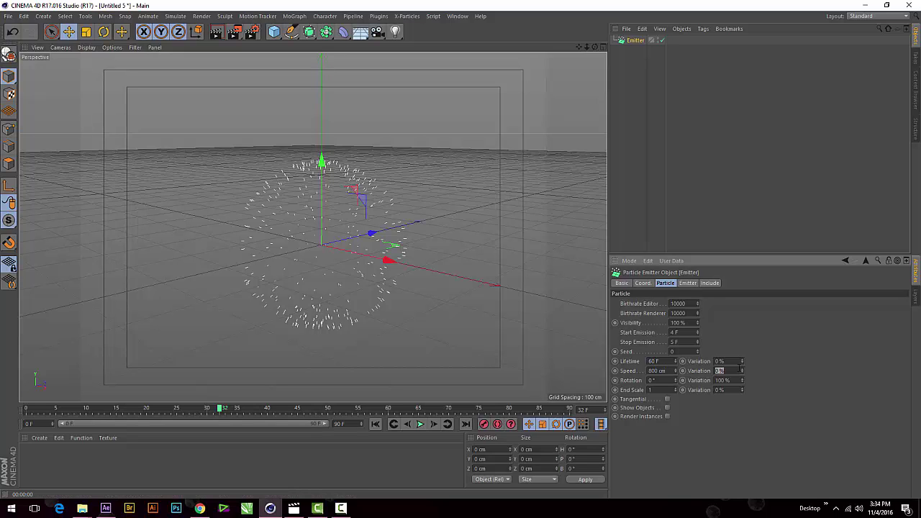
{"action": "double_click", "coordinate": [721, 361]}
{"action": "key", "text": "Tab"}
{"action": "key", "text": "Tab"}
- Replay the burst to check the faster, shorter-lived particles
{"action": "left_click", "coordinate": [375, 424]}
{"action": "left_click", "coordinate": [425, 426]}
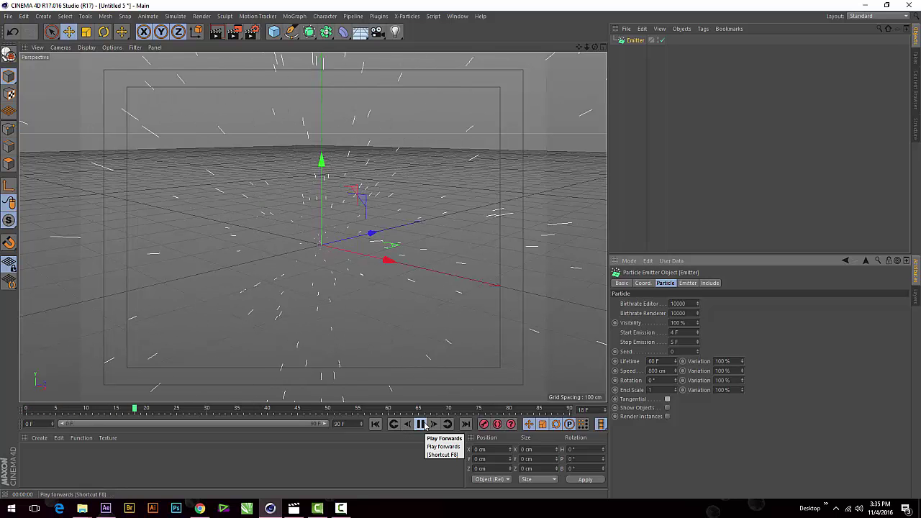
{"action": "left_click", "coordinate": [426, 426]}
{"action": "scroll", "coordinate": [332, 234], "scroll_direction": "down", "scroll_amount": 5}
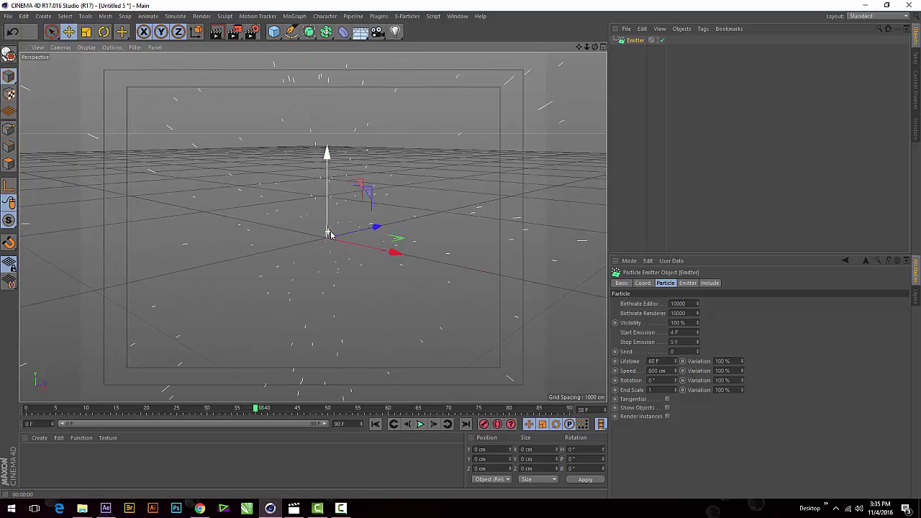
{"action": "scroll", "coordinate": [332, 234], "scroll_direction": "down", "scroll_amount": 1}
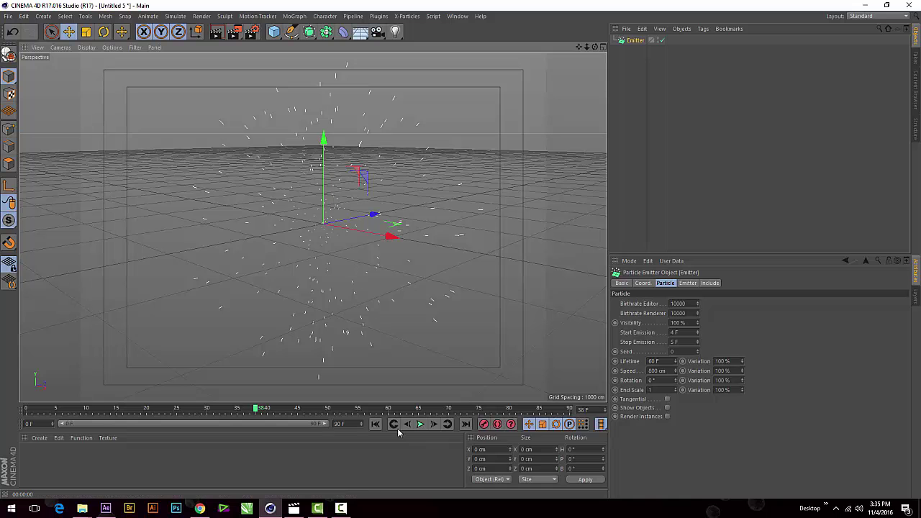
{"action": "left_click", "coordinate": [375, 424]}
{"action": "left_click", "coordinate": [422, 425]}
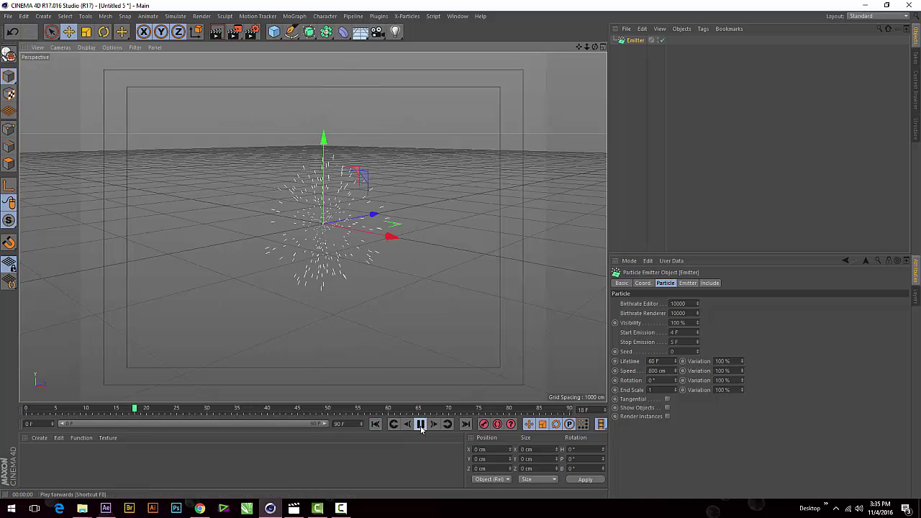
{"action": "left_click", "coordinate": [421, 425]}
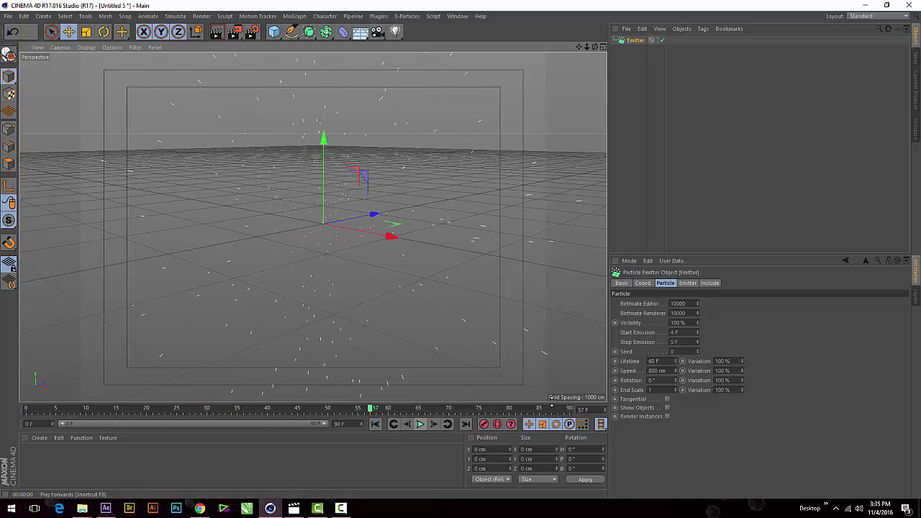
- Set speed variation to 90% and replay the wider-spreading burst
{"action": "left_click", "coordinate": [728, 371]}
{"action": "type", "text": "90"}
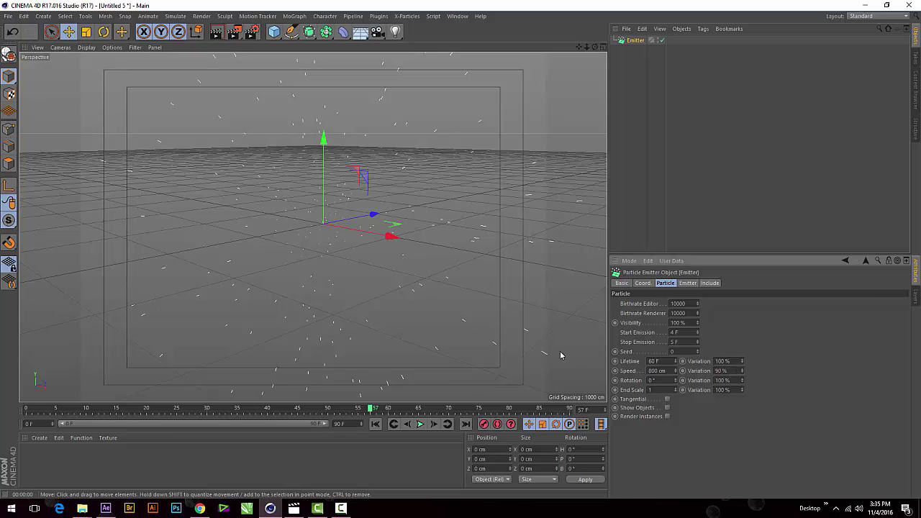
{"action": "left_click", "coordinate": [376, 424]}
{"action": "left_click", "coordinate": [421, 424]}
{"action": "left_click", "coordinate": [421, 425]}
{"action": "left_click_drag", "start_coordinate": [407, 223], "coordinate": [421, 346], "text": "alt"}
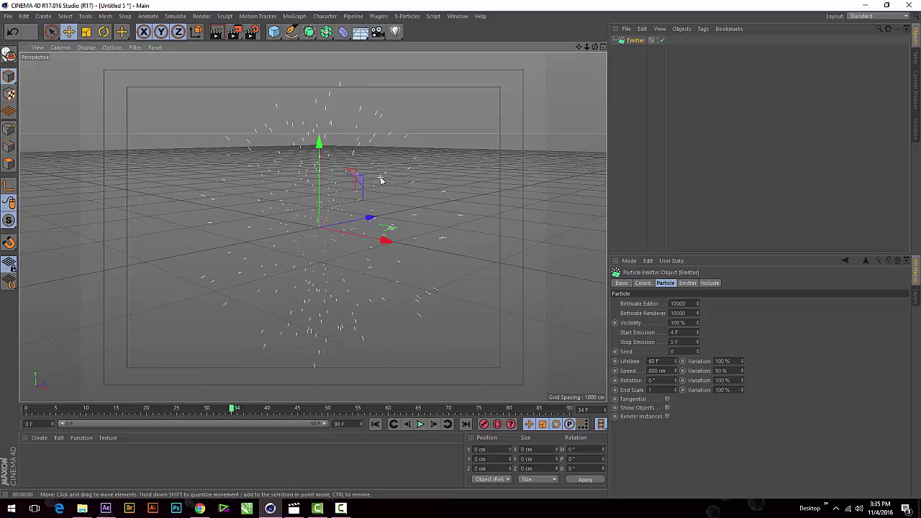
{"action": "left_click", "coordinate": [376, 424]}
{"action": "left_click", "coordinate": [421, 425]}
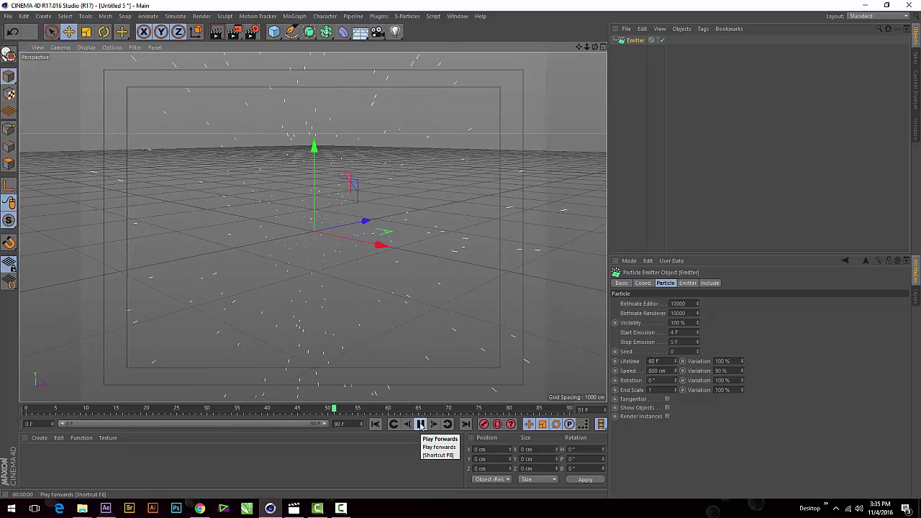
{"action": "left_click", "coordinate": [421, 424]}
{"action": "left_click", "coordinate": [421, 424]}
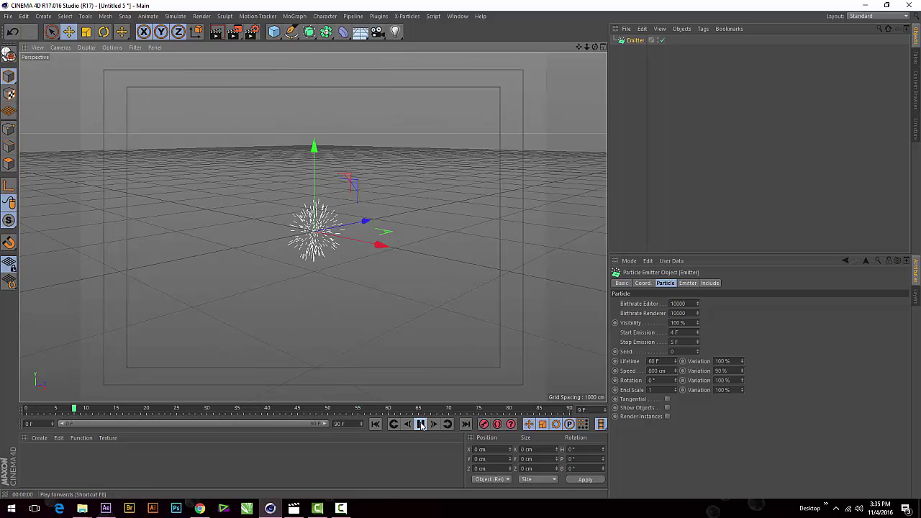
{"action": "left_click", "coordinate": [421, 424]}
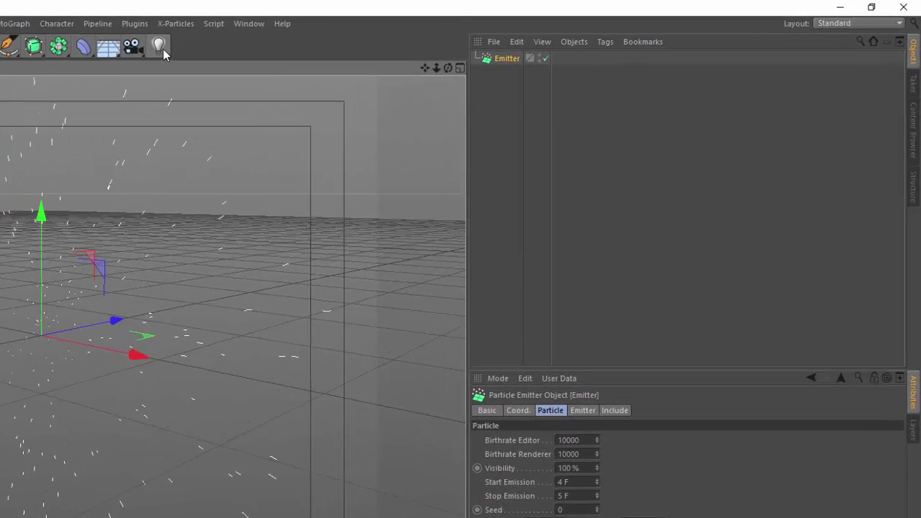
- Add a light as a child of the emitter and set its Visible Light to Visible
{"action": "left_click", "coordinate": [394, 32]}
{"action": "left_click_drag", "start_coordinate": [490, 62], "coordinate": [497, 78]}
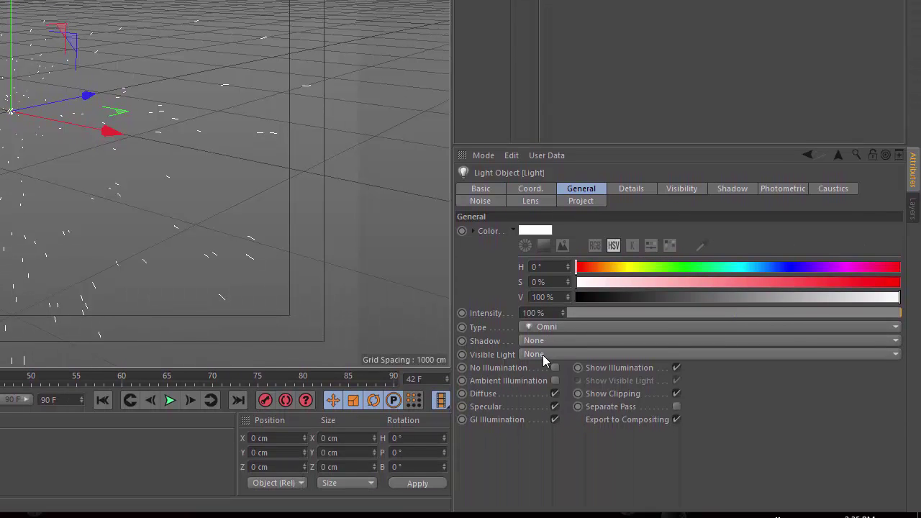
{"action": "left_click", "coordinate": [543, 355]}
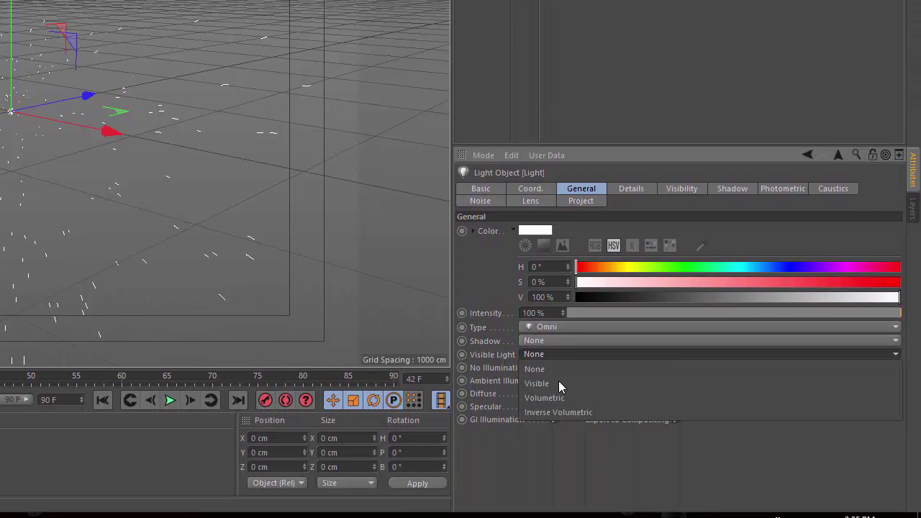
{"action": "left_click", "coordinate": [558, 382]}
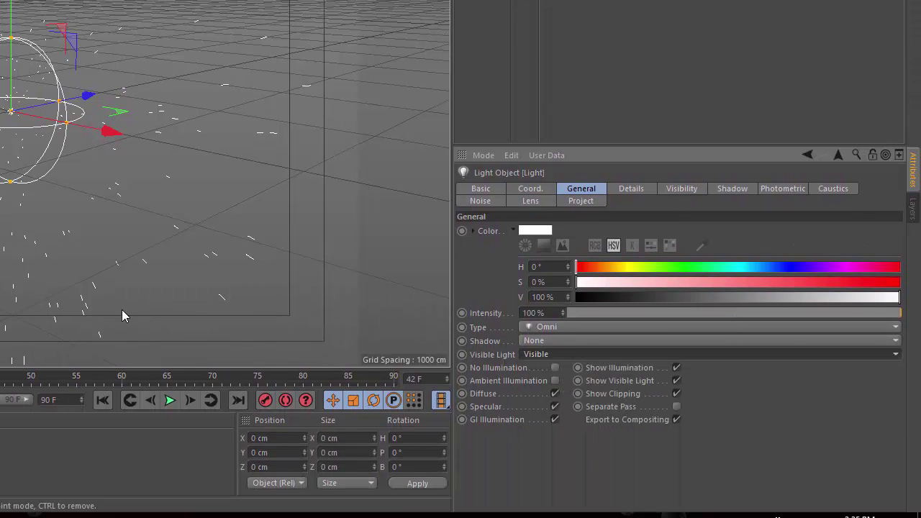
- Render frame 42 to preview the glowing particles and review the light's visibility settings
{"action": "left_click", "coordinate": [103, 401]}
{"action": "left_click", "coordinate": [173, 400]}
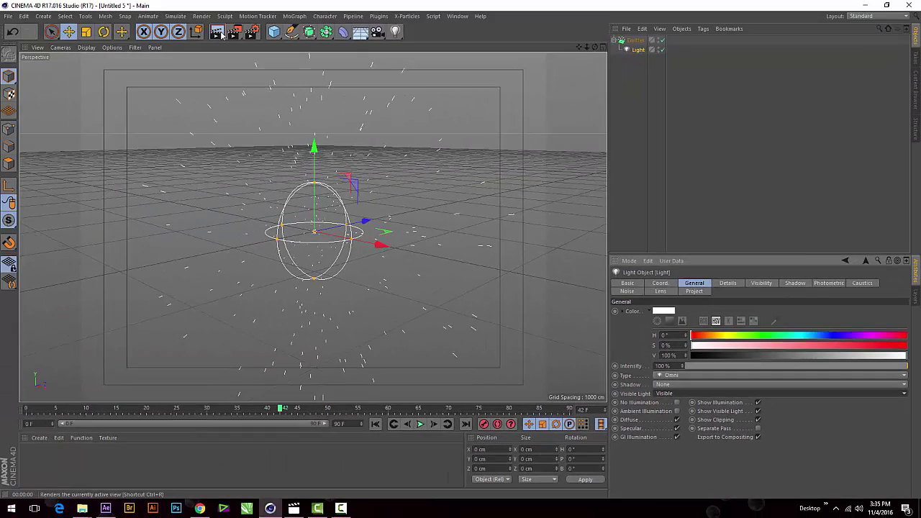
{"action": "left_click", "coordinate": [216, 32]}
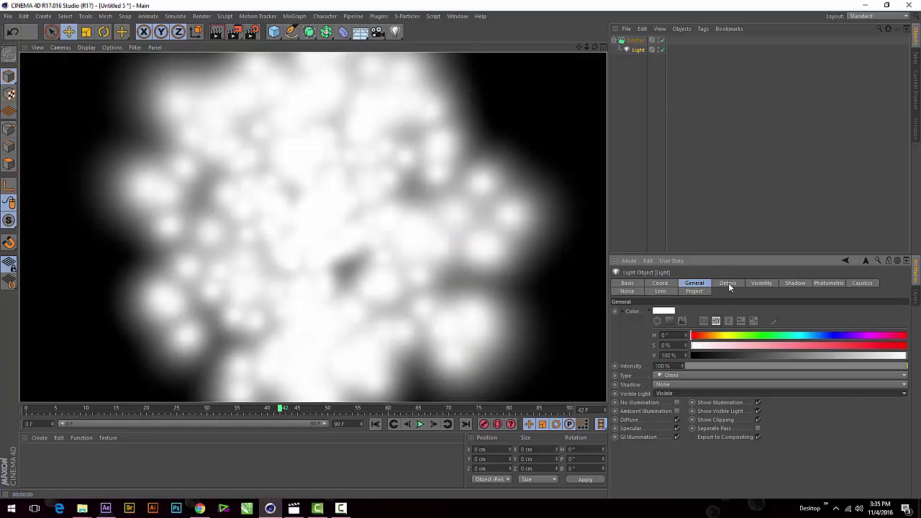
{"action": "left_click", "coordinate": [633, 50]}
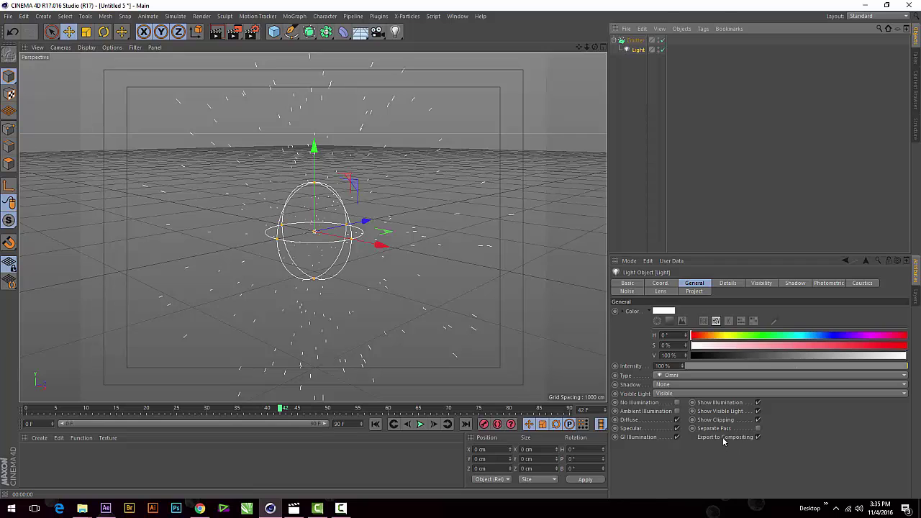
{"action": "left_click", "coordinate": [728, 284]}
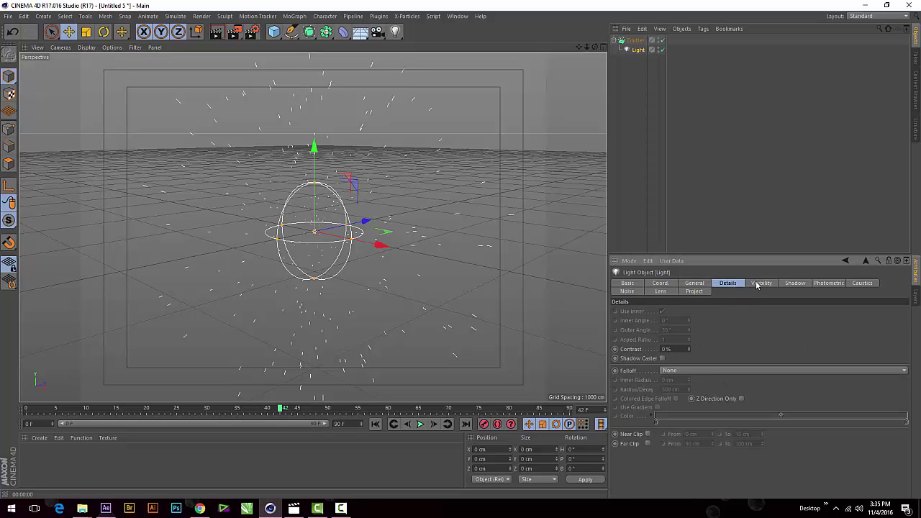
{"action": "left_click", "coordinate": [760, 284]}
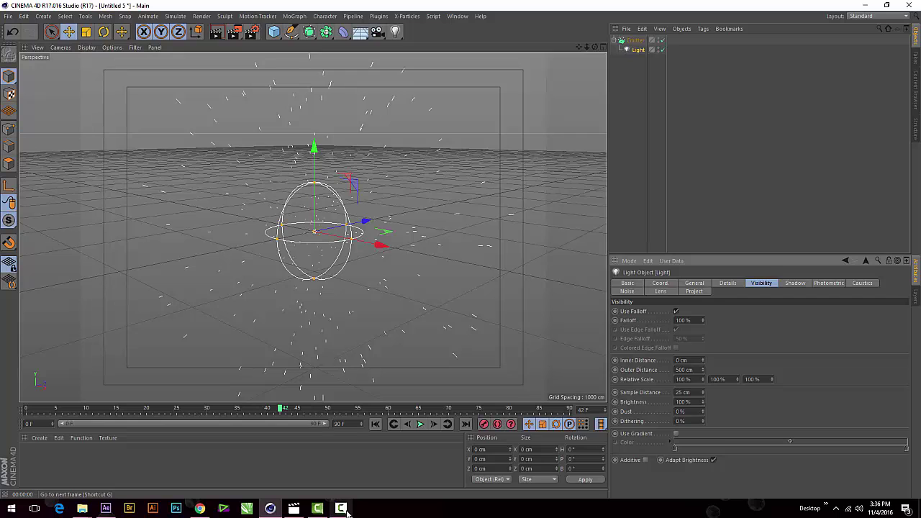
- Render the current view and play back the particles to check the glow
{"action": "left_click", "coordinate": [727, 284]}
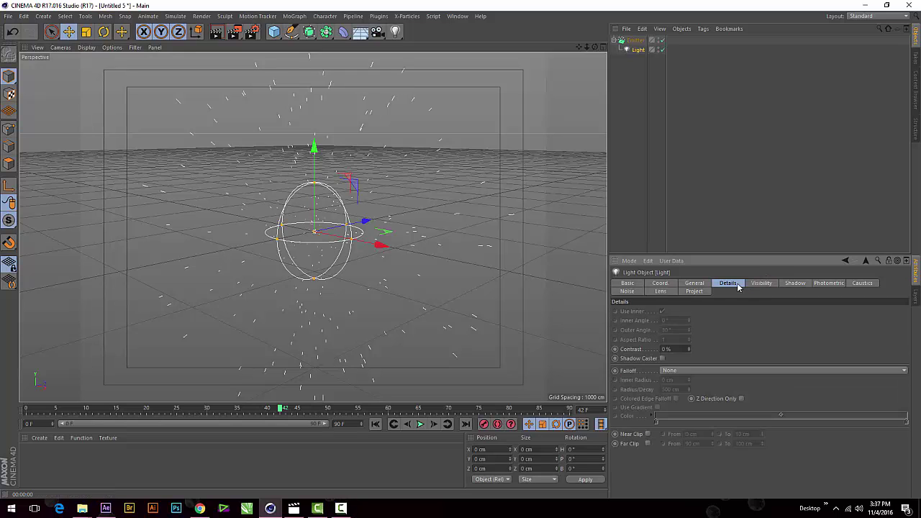
{"action": "left_click", "coordinate": [695, 284]}
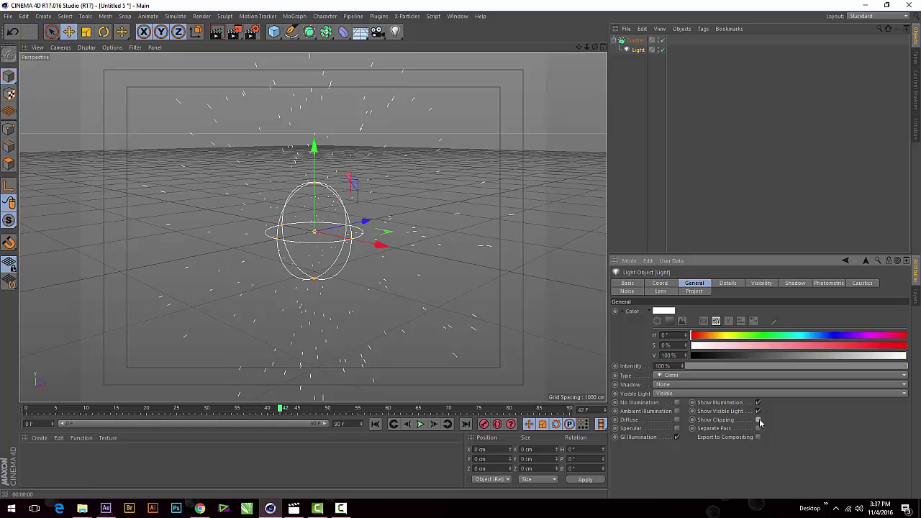
{"action": "left_click", "coordinate": [218, 34]}
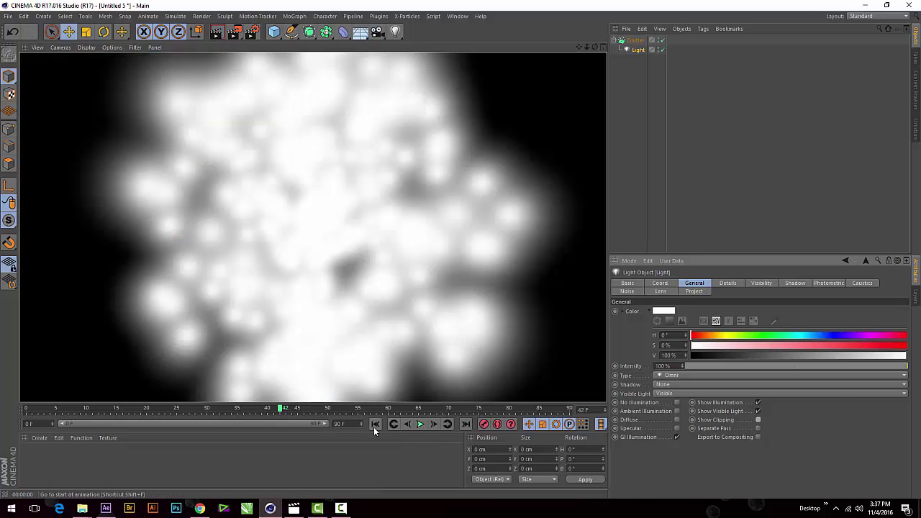
{"action": "left_click", "coordinate": [376, 425]}
{"action": "left_click", "coordinate": [420, 426]}
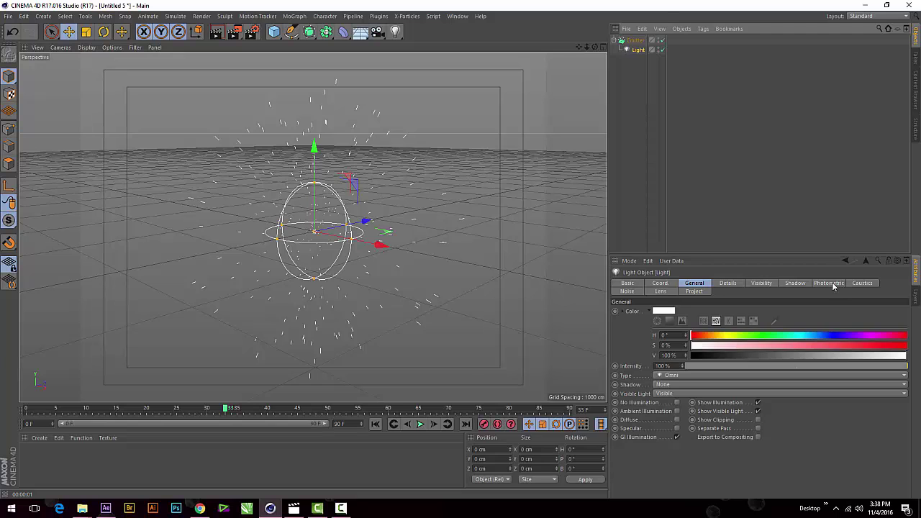
- Set the light's visible Inner Distance to 0.3 cm and Outer Distance to 5 cm
{"action": "left_click", "coordinate": [795, 283]}
{"action": "left_click", "coordinate": [762, 284]}
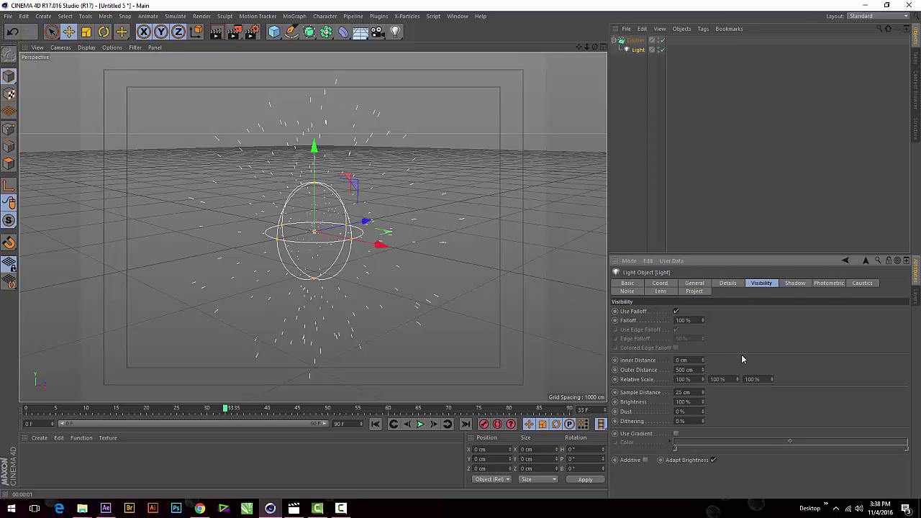
{"action": "left_click", "coordinate": [688, 360]}
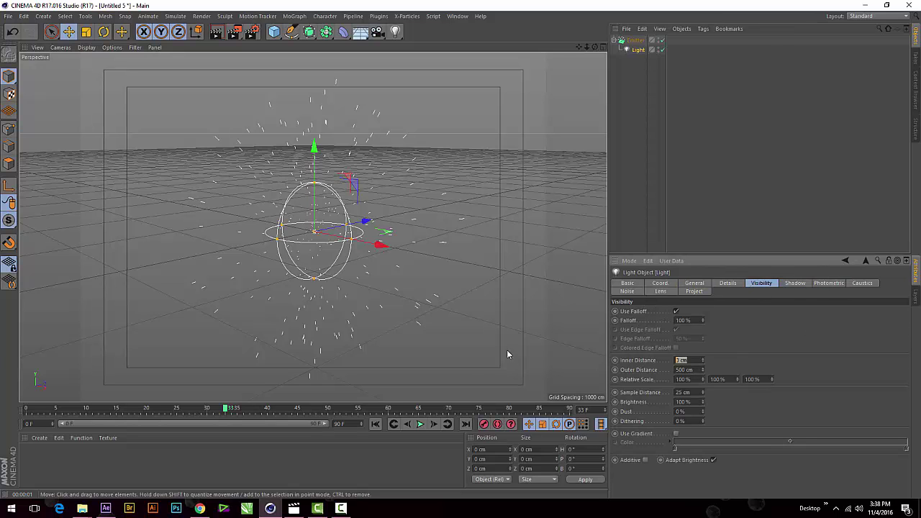
{"action": "type", "text": ".3"}
{"action": "key", "text": "Tab"}
{"action": "type", "text": "5"}
{"action": "key", "text": "Tab"}
- Render frame 36 to check the smaller star-like glow points
{"action": "left_click", "coordinate": [216, 34]}
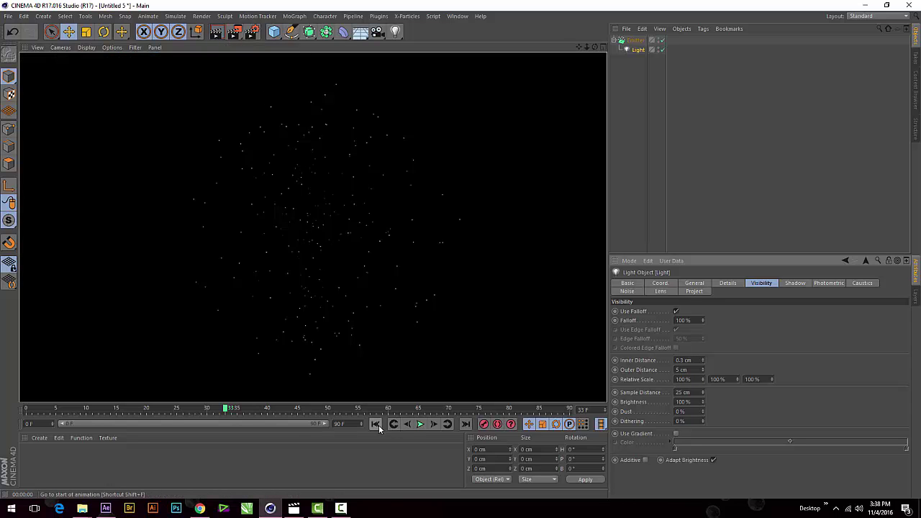
{"action": "left_click", "coordinate": [376, 425]}
{"action": "left_click", "coordinate": [420, 424]}
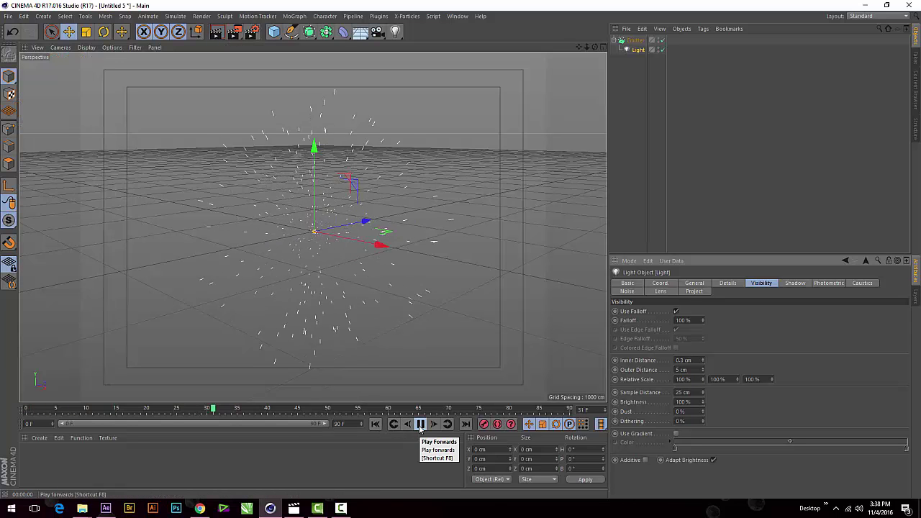
{"action": "left_click", "coordinate": [420, 425]}
{"action": "left_click", "coordinate": [216, 35]}
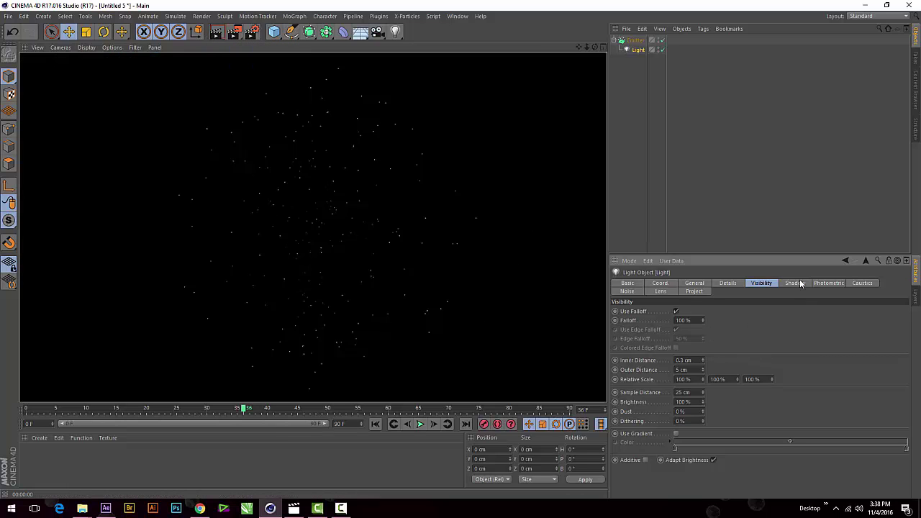
- Set the light's lens Glow to Artifact and render a preview
{"action": "left_click", "coordinate": [661, 291]}
{"action": "left_click", "coordinate": [670, 359]}
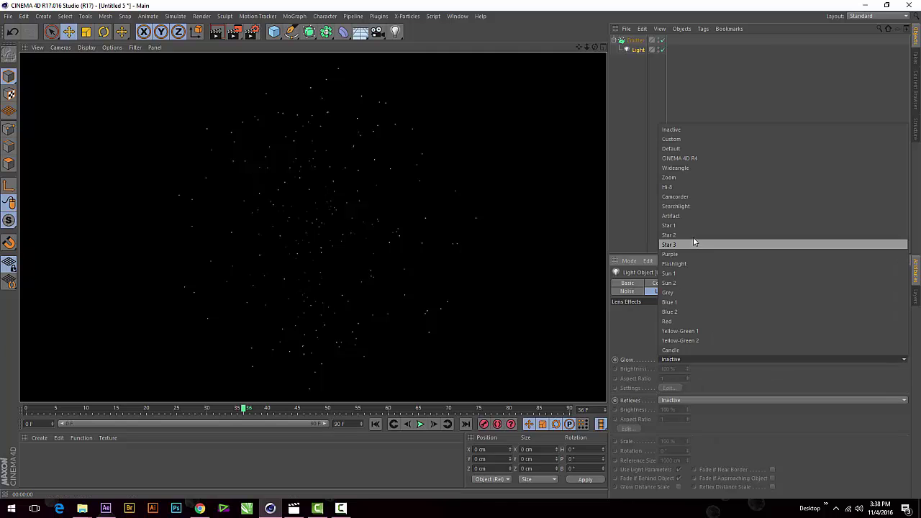
{"action": "left_click", "coordinate": [686, 216]}
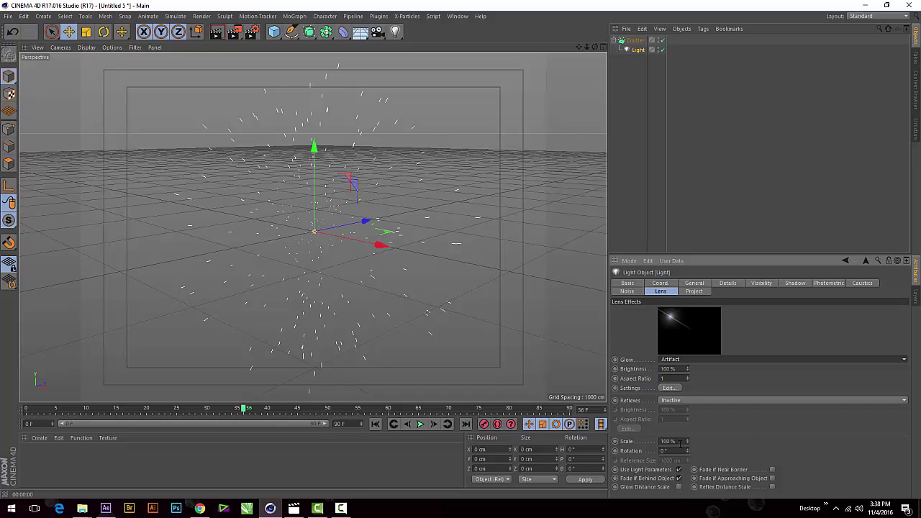
{"action": "left_click", "coordinate": [218, 39]}
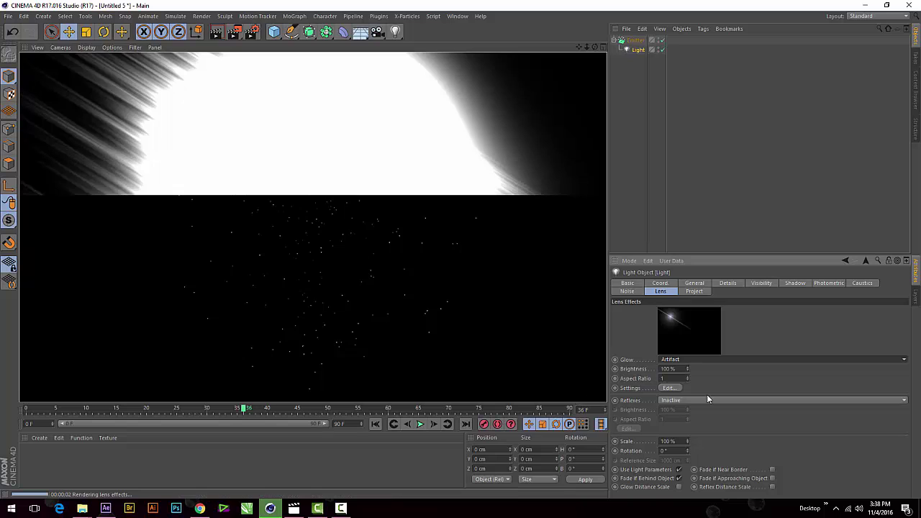
- Try glow scales of 0.3 % and 1 %, rendering each to compare
{"action": "left_click", "coordinate": [672, 442]}
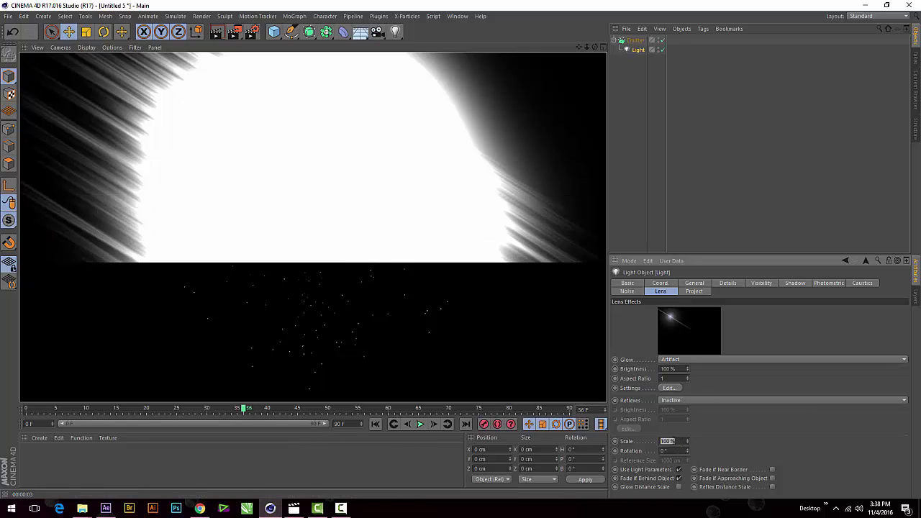
{"action": "type", "text": "0.3"}
{"action": "key", "text": "Return"}
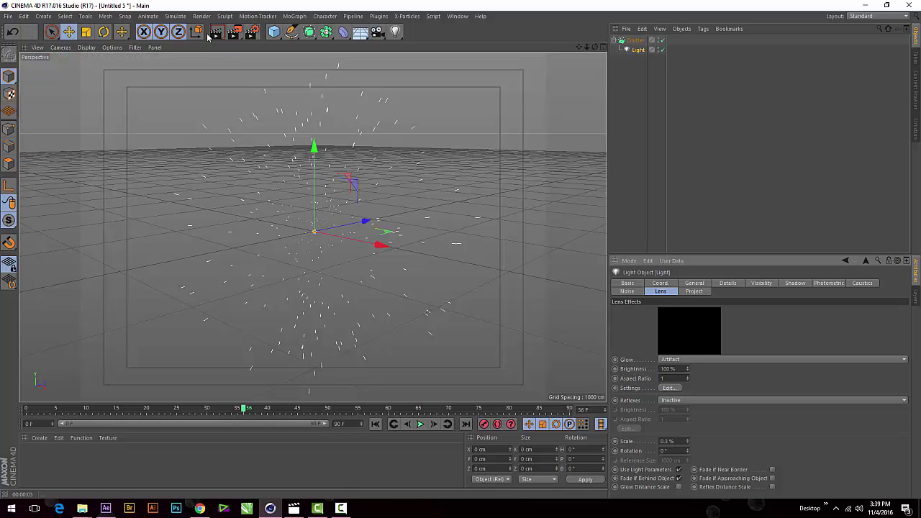
{"action": "left_click", "coordinate": [214, 32]}
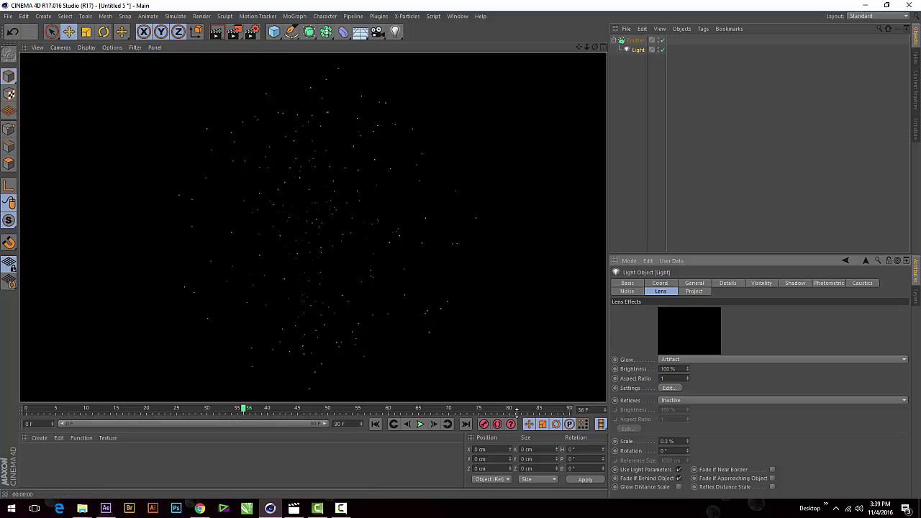
{"action": "double_click", "coordinate": [674, 441]}
{"action": "type", "text": "1"}
{"action": "key", "text": "Return"}
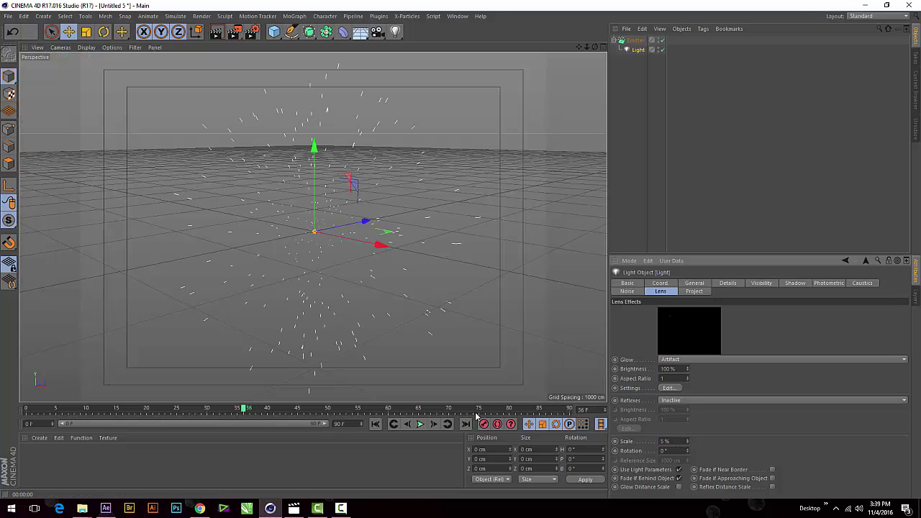
{"action": "left_click", "coordinate": [215, 33]}
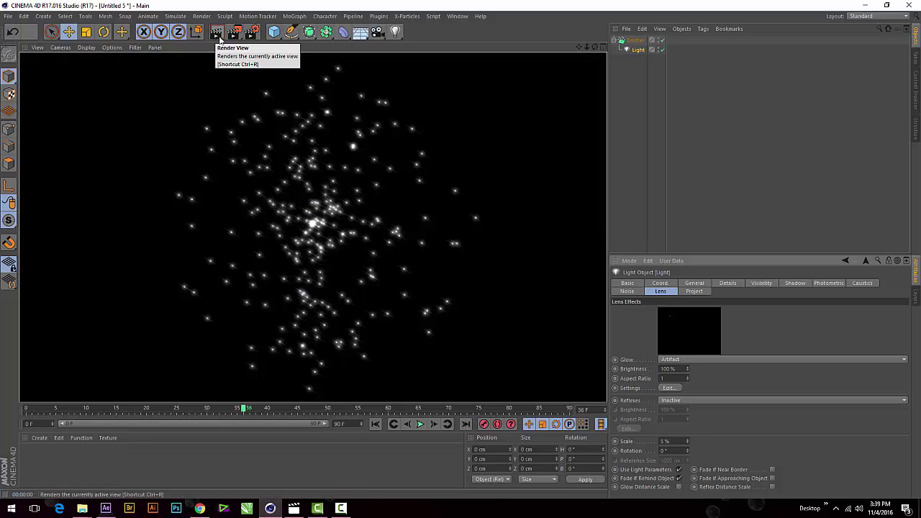
- Settle the glow scale at 3 % and render and play back to check it
{"action": "type", "text": "3"}
{"action": "key", "text": "Return"}
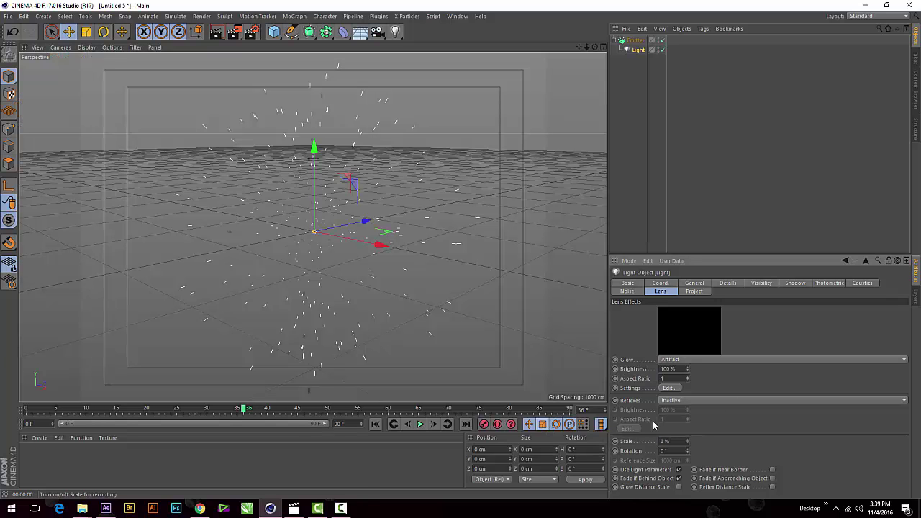
{"action": "left_click", "coordinate": [216, 39]}
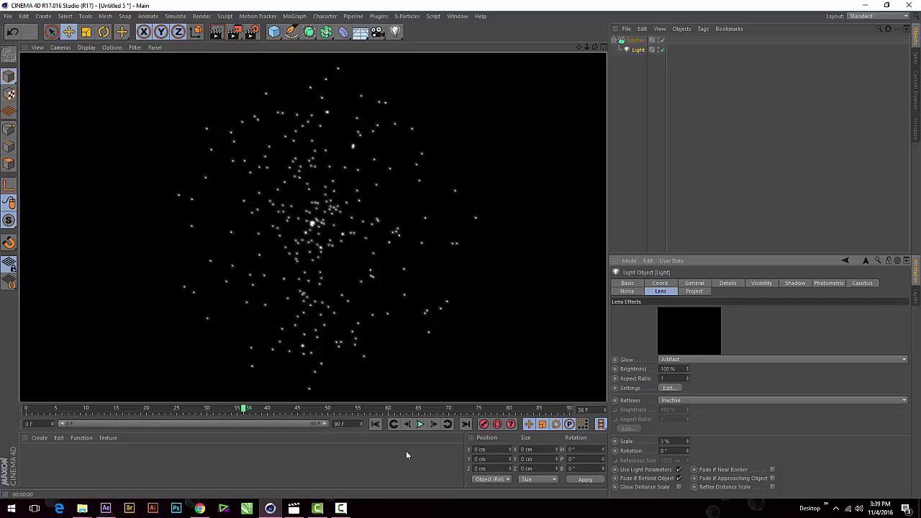
{"action": "left_click", "coordinate": [375, 424]}
{"action": "left_click", "coordinate": [421, 424]}
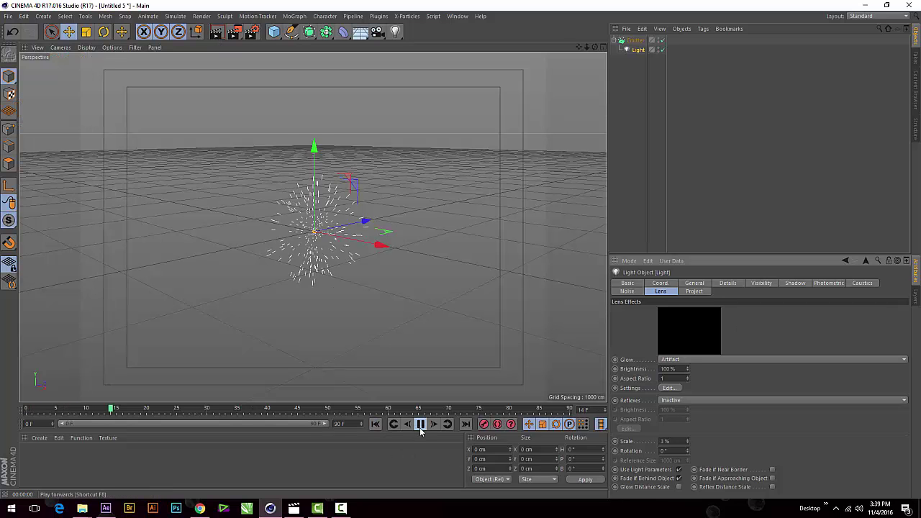
{"action": "left_click", "coordinate": [420, 424]}
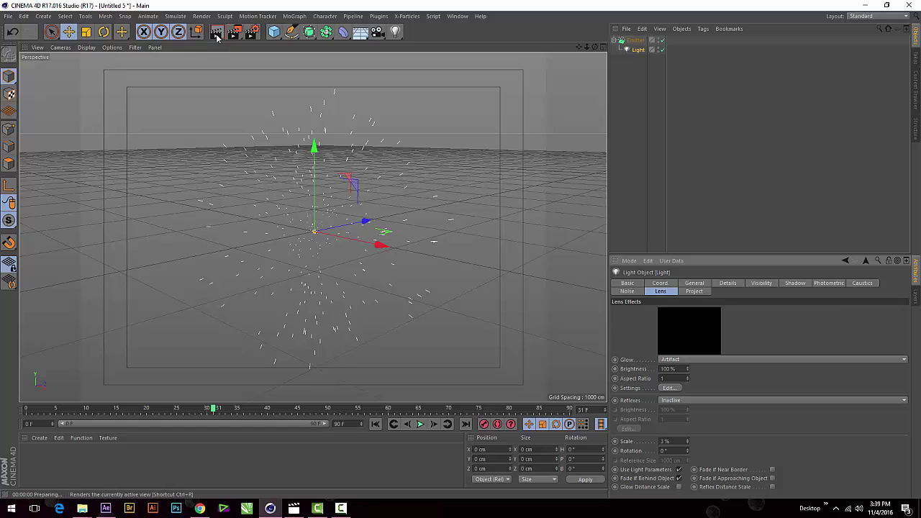
{"action": "left_click", "coordinate": [215, 32]}
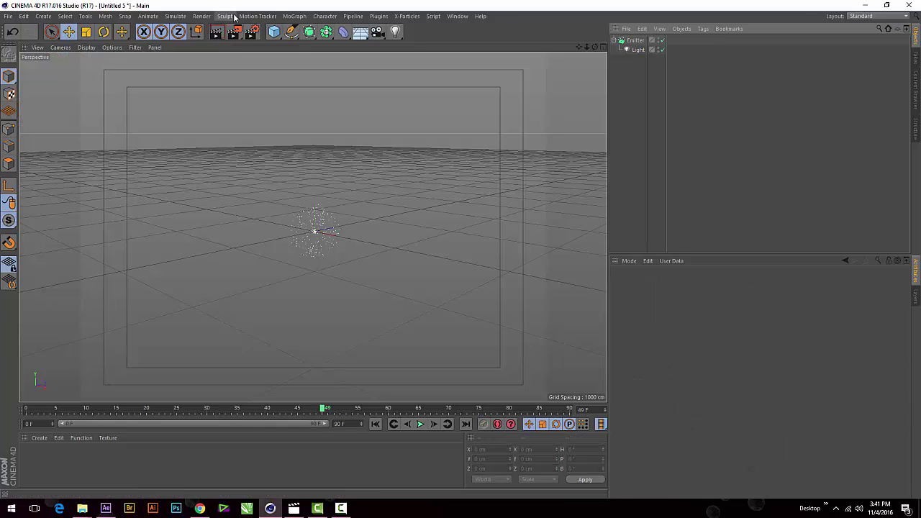
- Add a Friction force to the particle scene and open its falloff settings
{"action": "left_click", "coordinate": [180, 17]}
{"action": "mouse_move", "coordinate": [180, 53]}
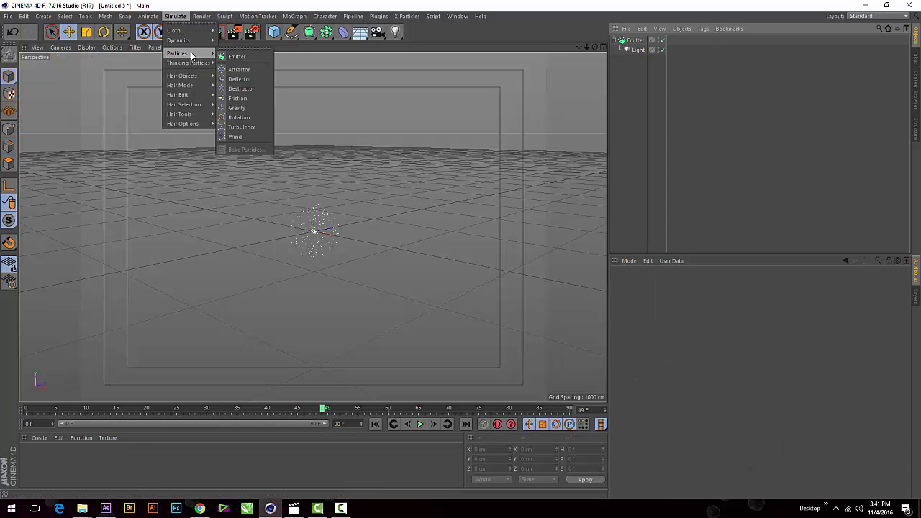
{"action": "left_click", "coordinate": [250, 100]}
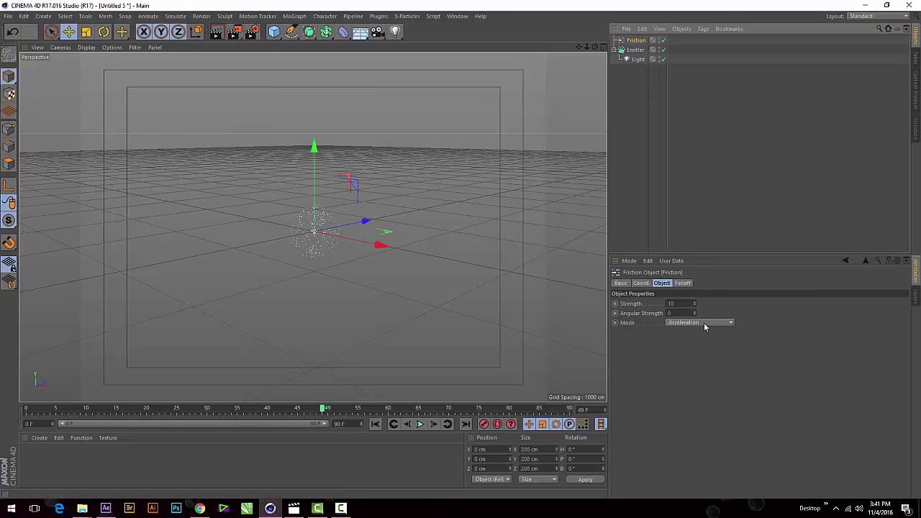
{"action": "left_click", "coordinate": [681, 283]}
{"action": "left_click", "coordinate": [678, 303]}
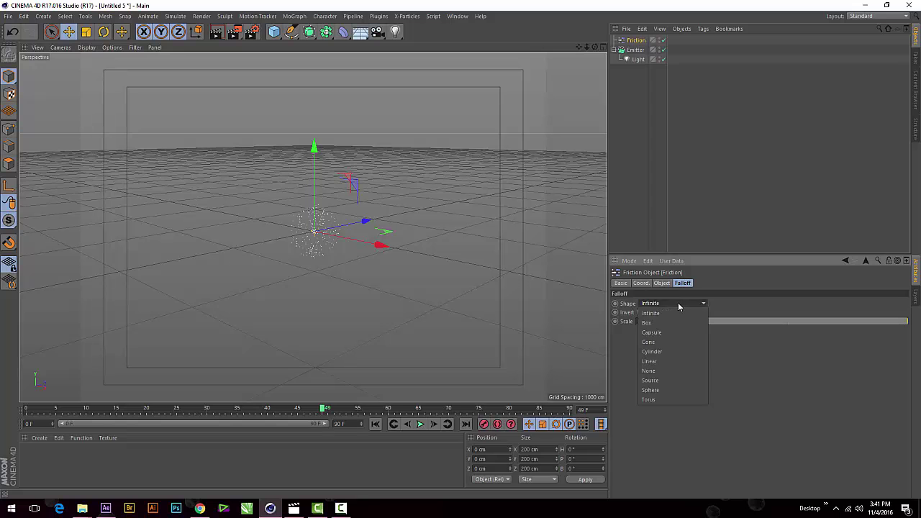
{"action": "left_click", "coordinate": [671, 351]}
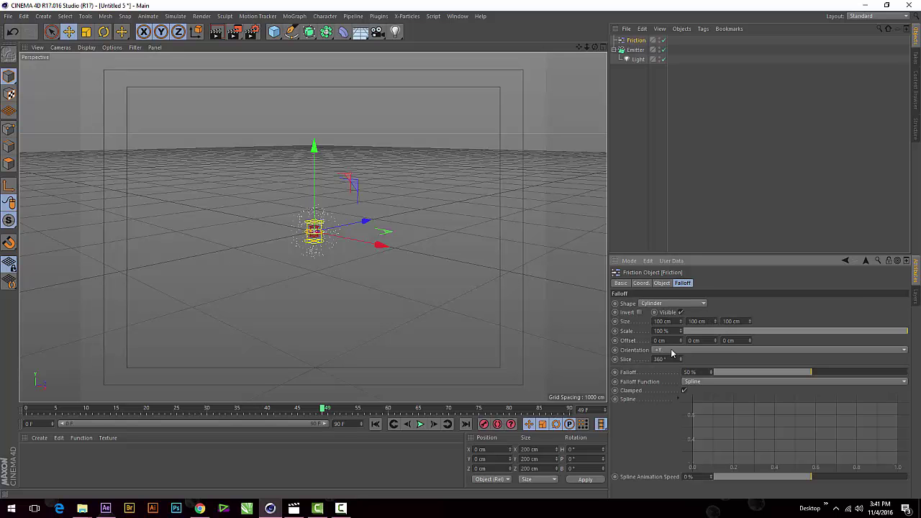
{"action": "scroll", "coordinate": [323, 244], "scroll_direction": "up", "scroll_amount": 2}
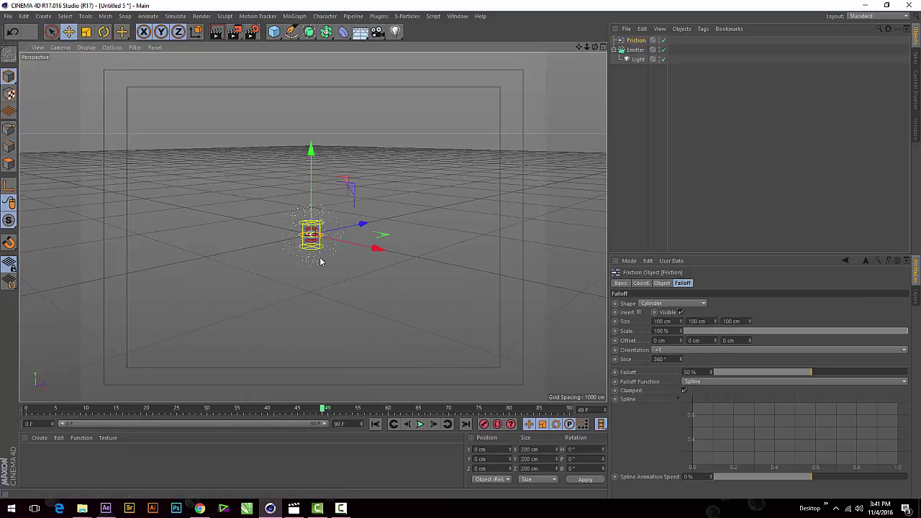
{"action": "scroll", "coordinate": [346, 237], "scroll_direction": "up", "scroll_amount": 3}
- Set the friction falloff shape to Sphere and invert it
{"action": "left_click", "coordinate": [662, 305]}
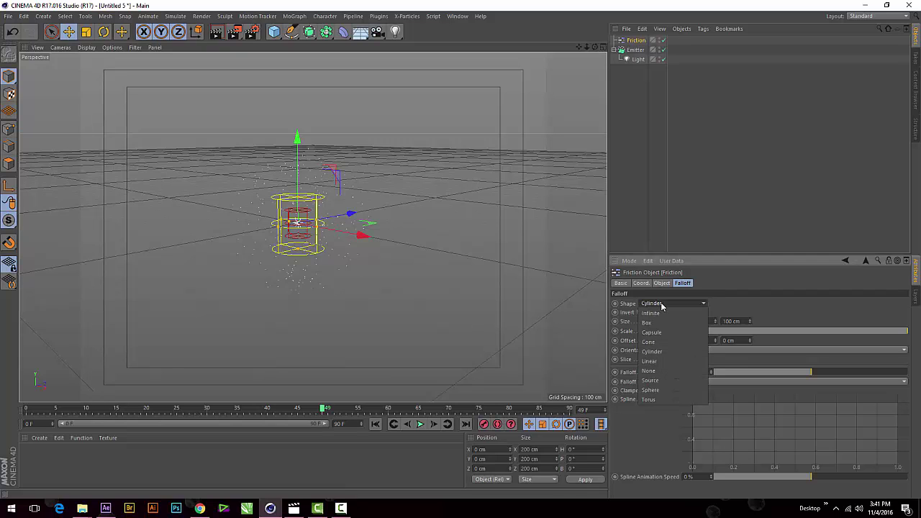
{"action": "left_click", "coordinate": [657, 344]}
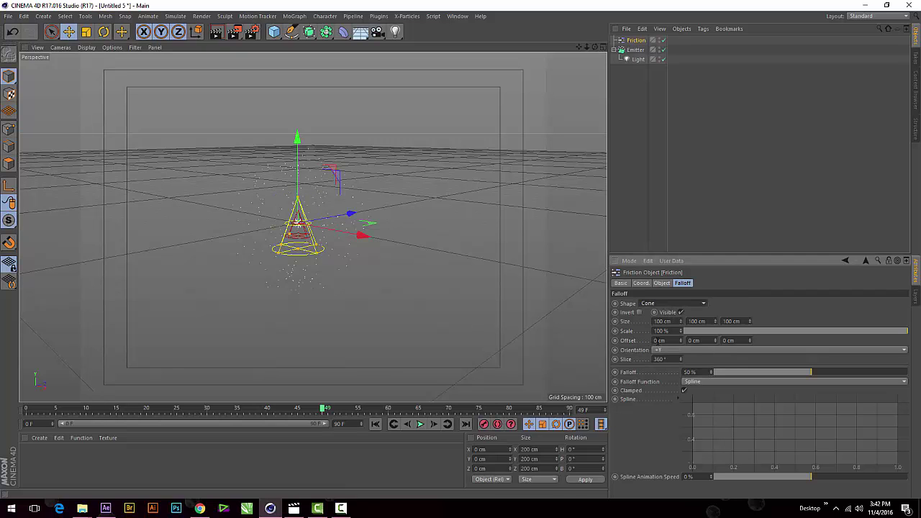
{"action": "left_click", "coordinate": [657, 303]}
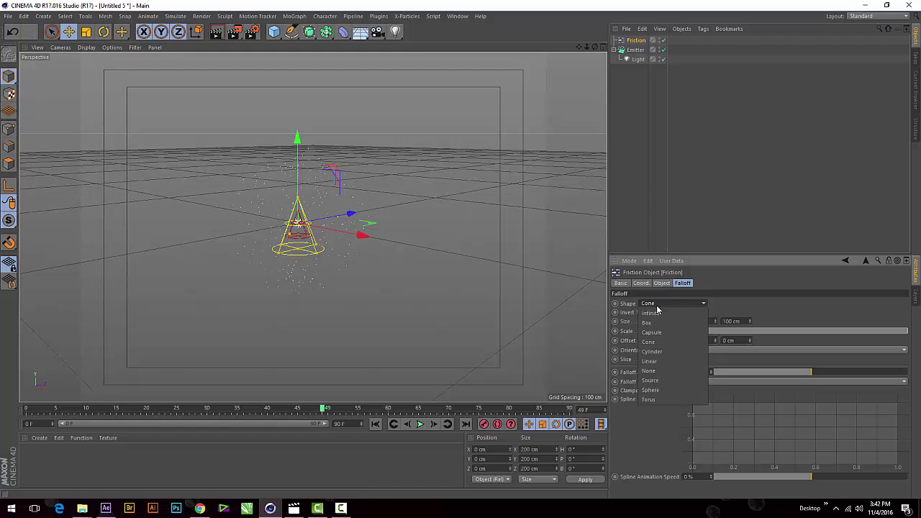
{"action": "left_click", "coordinate": [668, 390]}
{"action": "scroll", "coordinate": [326, 215], "scroll_direction": "up", "scroll_amount": 1}
{"action": "scroll", "coordinate": [329, 216], "scroll_direction": "up", "scroll_amount": 1}
{"action": "scroll", "coordinate": [341, 218], "scroll_direction": "up", "scroll_amount": 1}
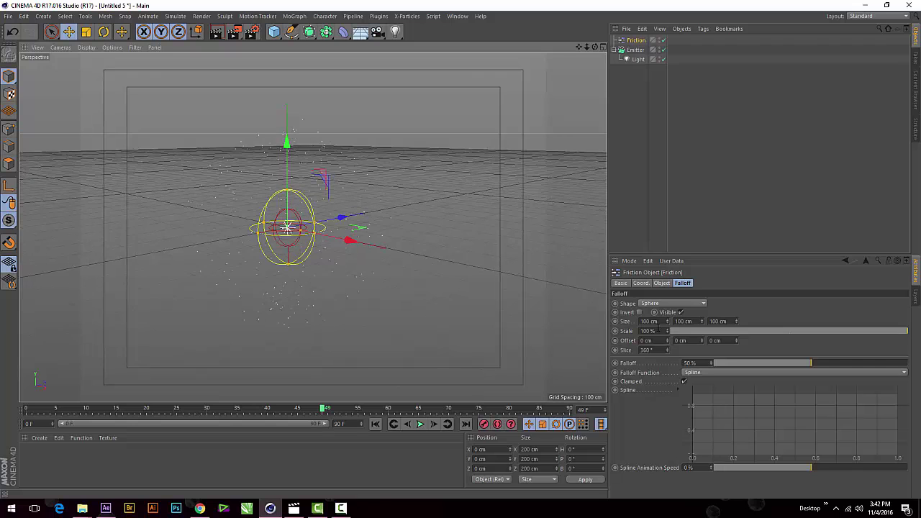
{"action": "left_click", "coordinate": [639, 314]}
- Replay the animation from the start to check the friction holding the burst
{"action": "left_click", "coordinate": [376, 424]}
{"action": "left_click", "coordinate": [421, 424]}
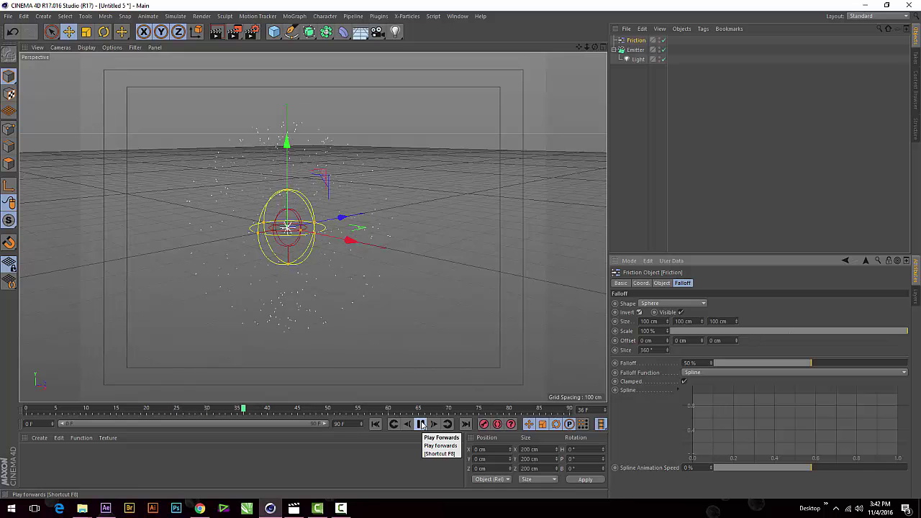
{"action": "left_click", "coordinate": [421, 425]}
{"action": "scroll", "coordinate": [262, 180], "scroll_direction": "up", "scroll_amount": 1}
{"action": "scroll", "coordinate": [262, 180], "scroll_direction": "up", "scroll_amount": 1}
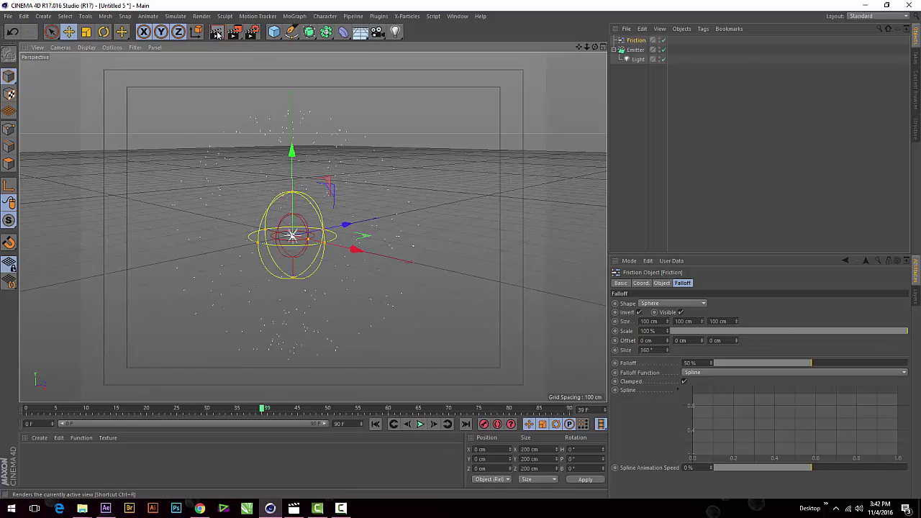
- Render a preview, replay the burst, then select the emitter and collapse its children
{"action": "left_click", "coordinate": [217, 34]}
{"action": "left_click", "coordinate": [376, 424]}
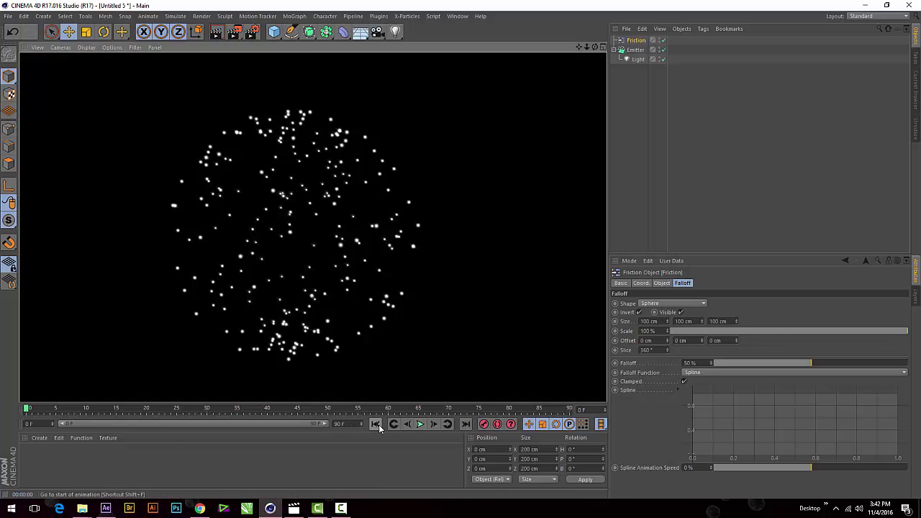
{"action": "left_click", "coordinate": [421, 424]}
{"action": "left_click", "coordinate": [421, 424]}
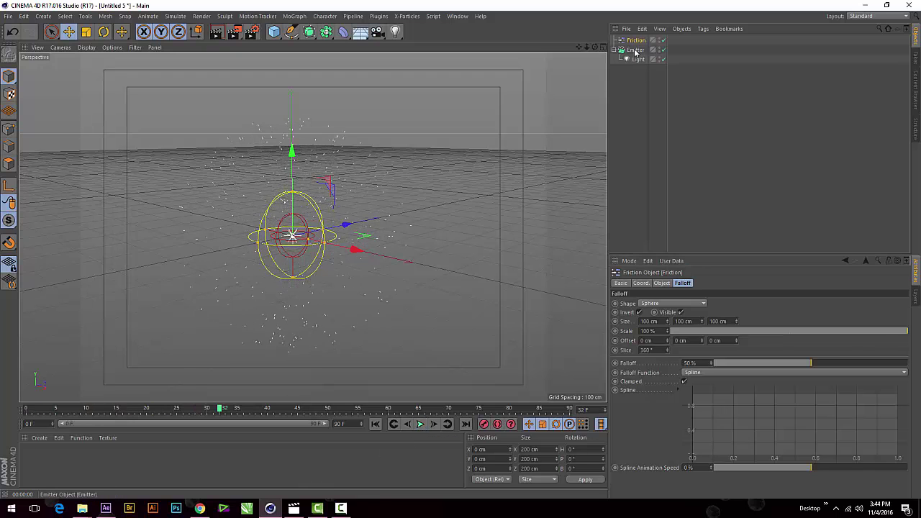
{"action": "left_click", "coordinate": [635, 49]}
{"action": "left_click", "coordinate": [614, 50]}
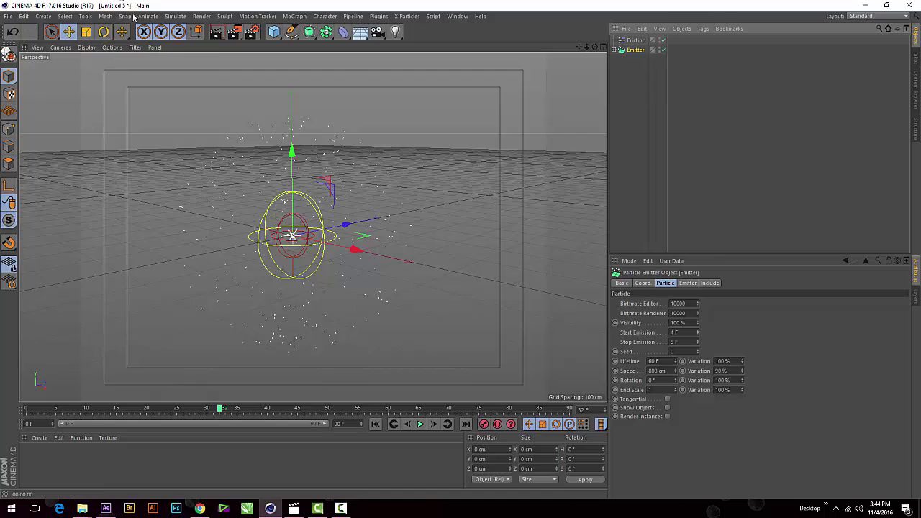
- Add a Gravity force and play the burst from frame 0
{"action": "left_click", "coordinate": [176, 16]}
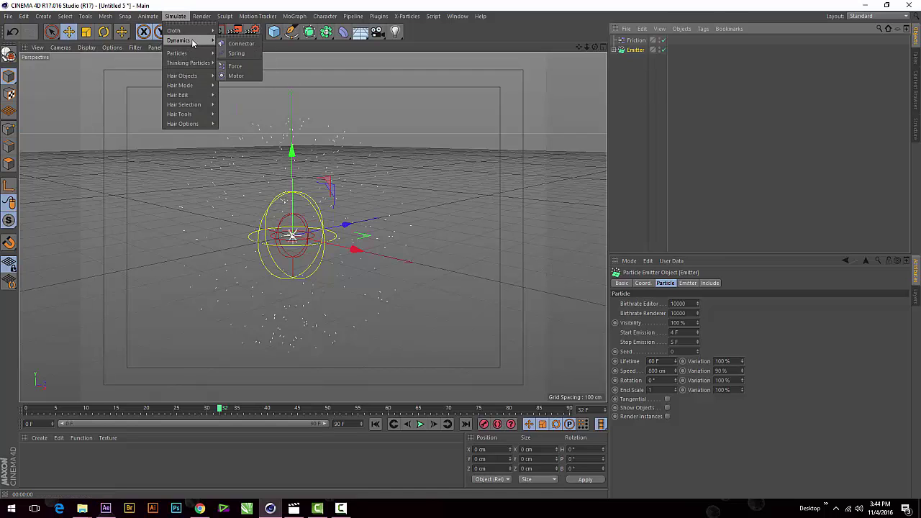
{"action": "mouse_move", "coordinate": [177, 54]}
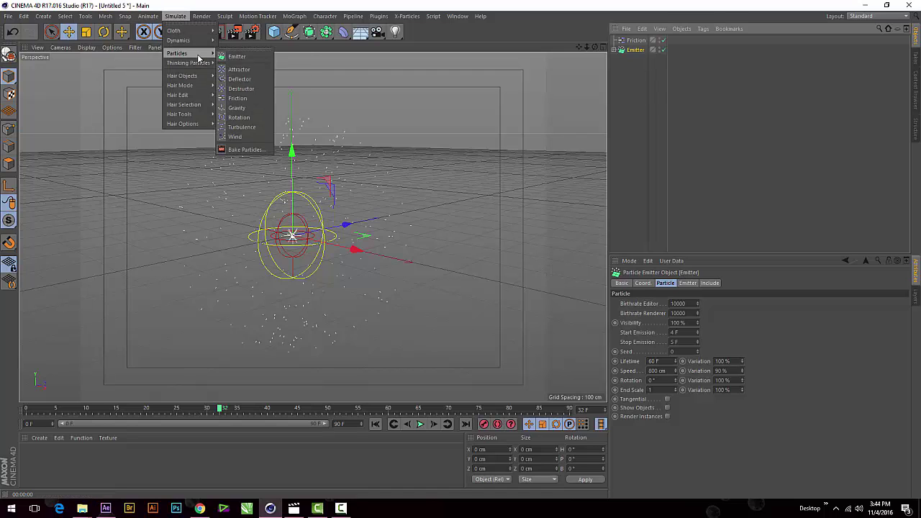
{"action": "left_click", "coordinate": [237, 108]}
{"action": "left_click", "coordinate": [377, 424]}
{"action": "left_click", "coordinate": [420, 424]}
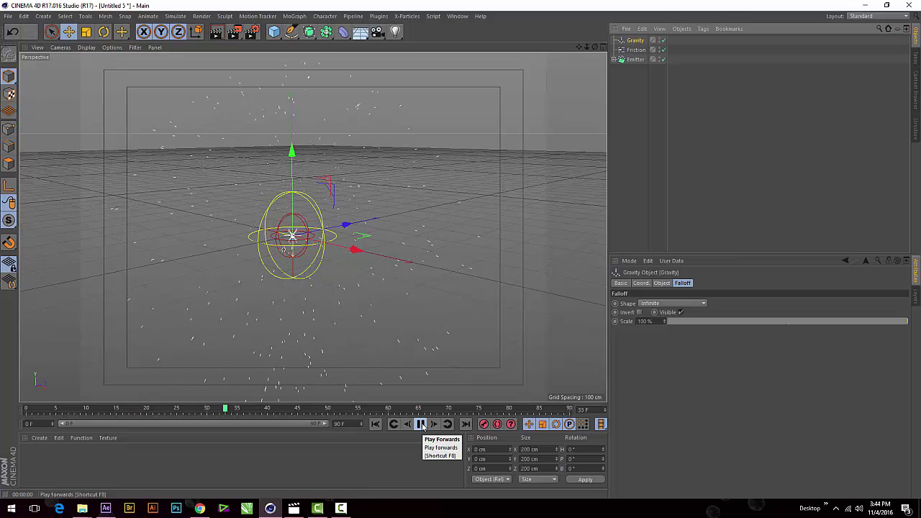
{"action": "left_click", "coordinate": [421, 423]}
- Orbit around the burst, replay the gravity-affected particles, then select the emitter
{"action": "left_click_drag", "start_coordinate": [382, 266], "coordinate": [403, 267], "text": "alt"}
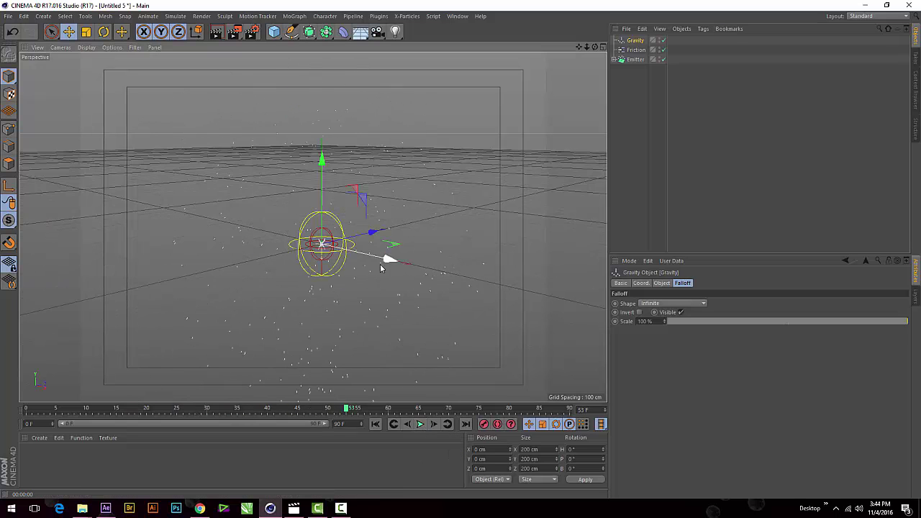
{"action": "left_click", "coordinate": [376, 424]}
{"action": "left_click", "coordinate": [420, 423]}
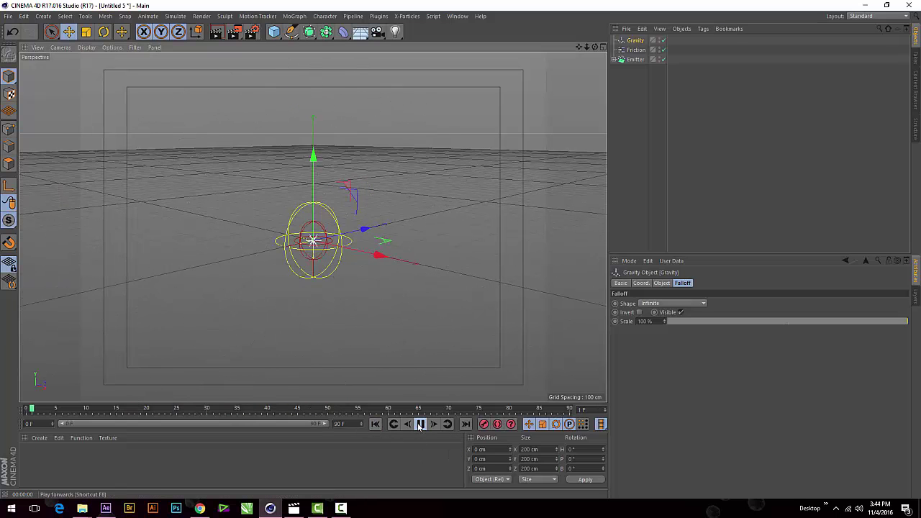
{"action": "left_click", "coordinate": [421, 424]}
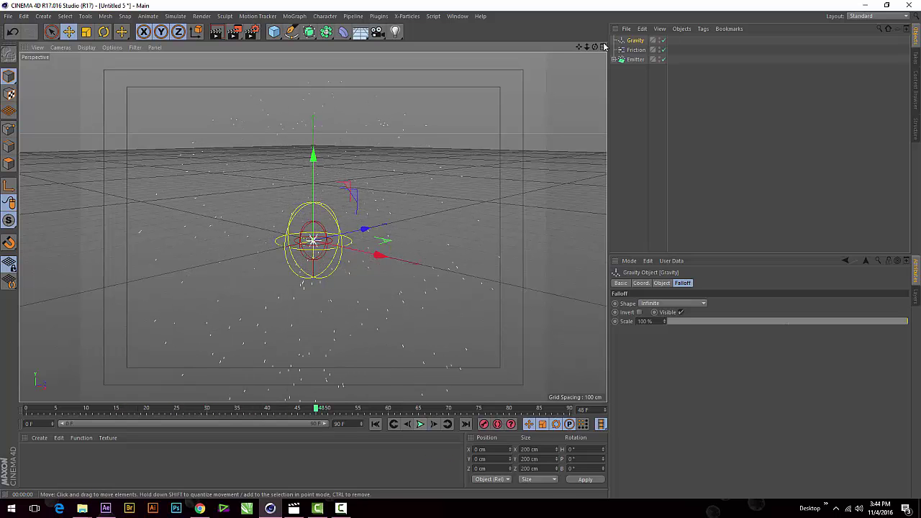
{"action": "left_click", "coordinate": [636, 59]}
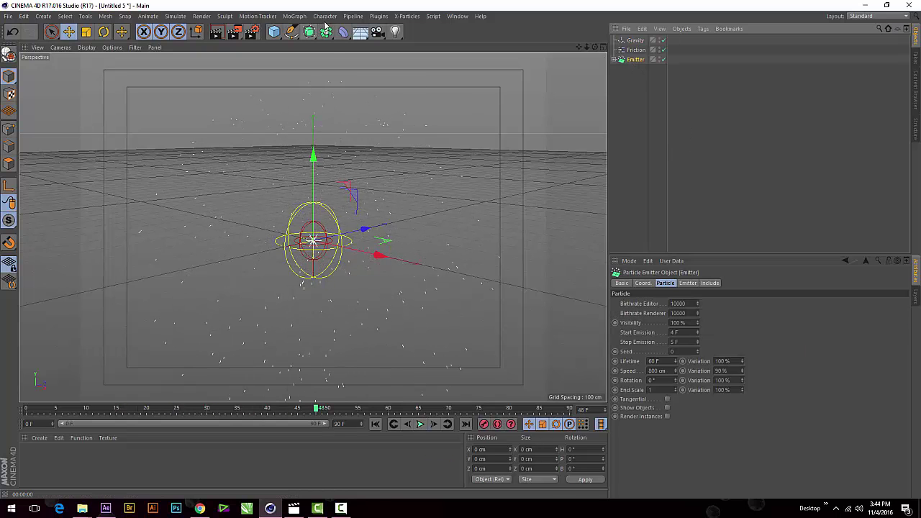
- Add a MoGraph Tracer linked to the emitter, play to frame 26 and preview-render the trails
{"action": "left_click", "coordinate": [298, 17]}
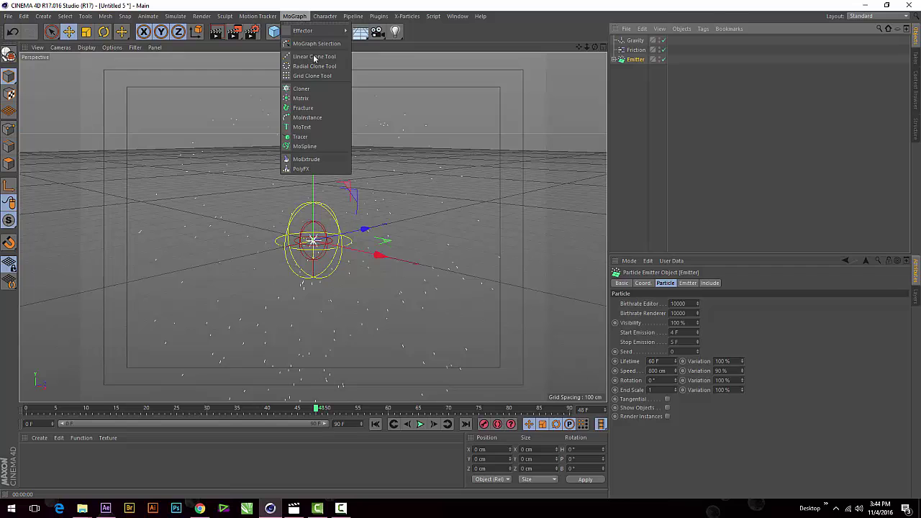
{"action": "left_click", "coordinate": [310, 136]}
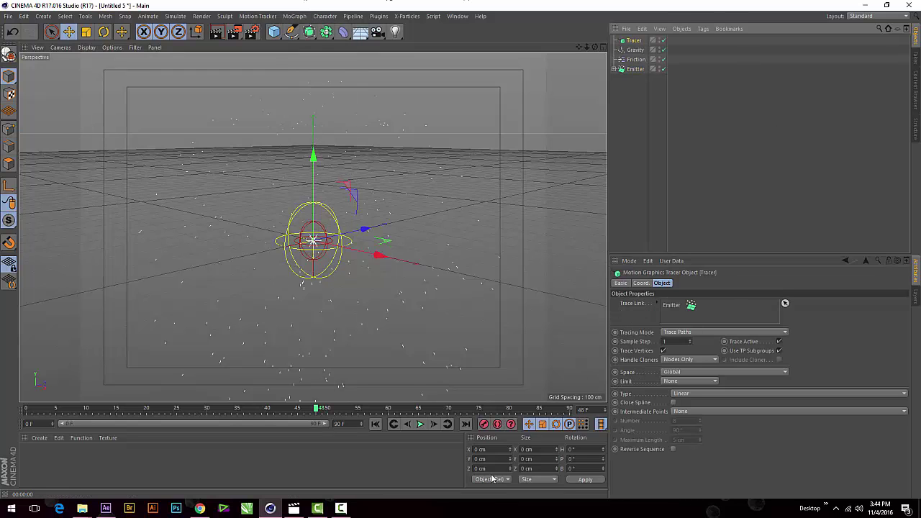
{"action": "left_click", "coordinate": [394, 424]}
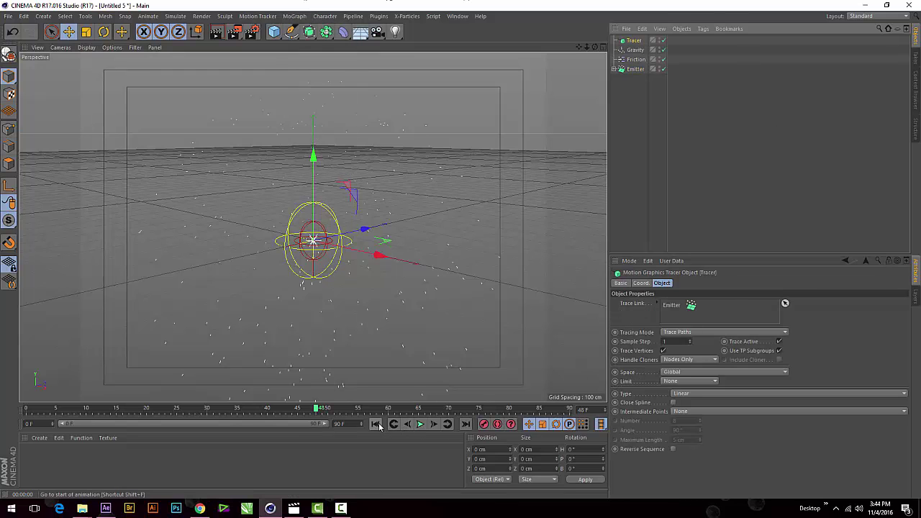
{"action": "left_click", "coordinate": [421, 423]}
{"action": "left_click", "coordinate": [421, 424]}
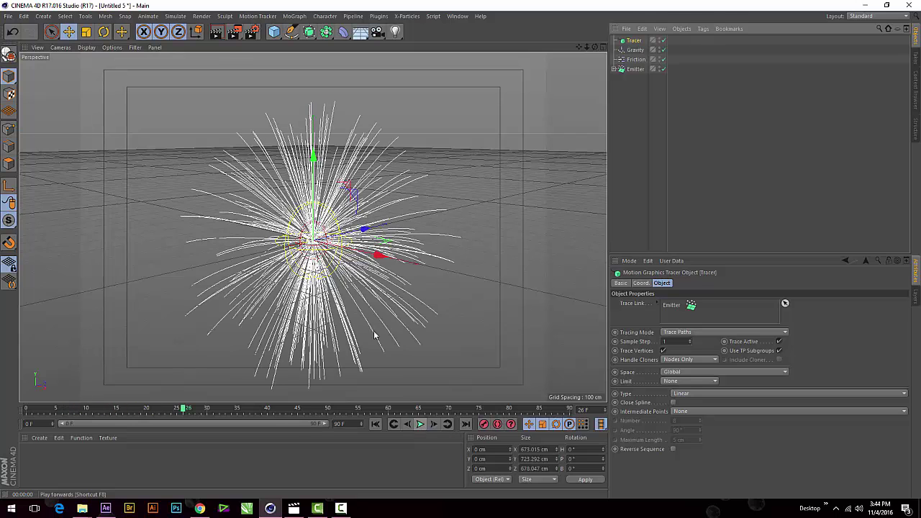
{"action": "left_click", "coordinate": [217, 36]}
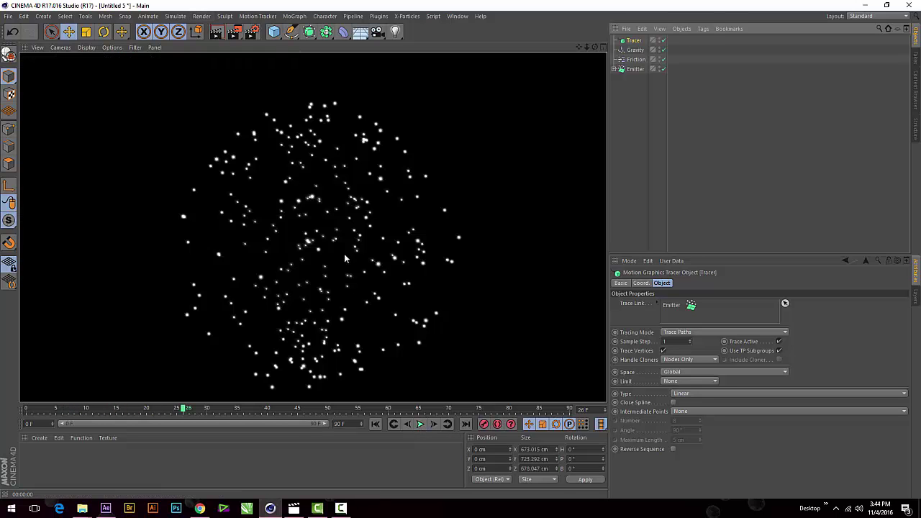
{"action": "left_click", "coordinate": [345, 238]}
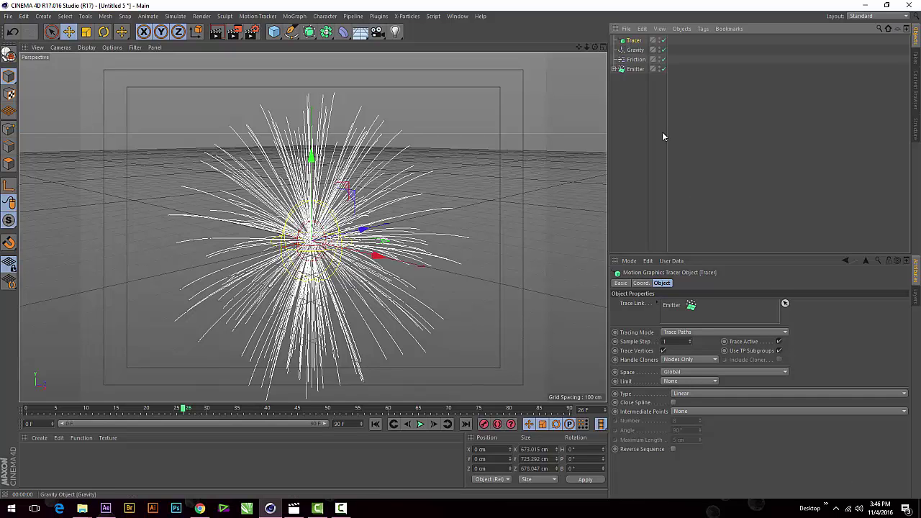
- Limit the tracer's trail length From End to 40
{"action": "left_click", "coordinate": [696, 384]}
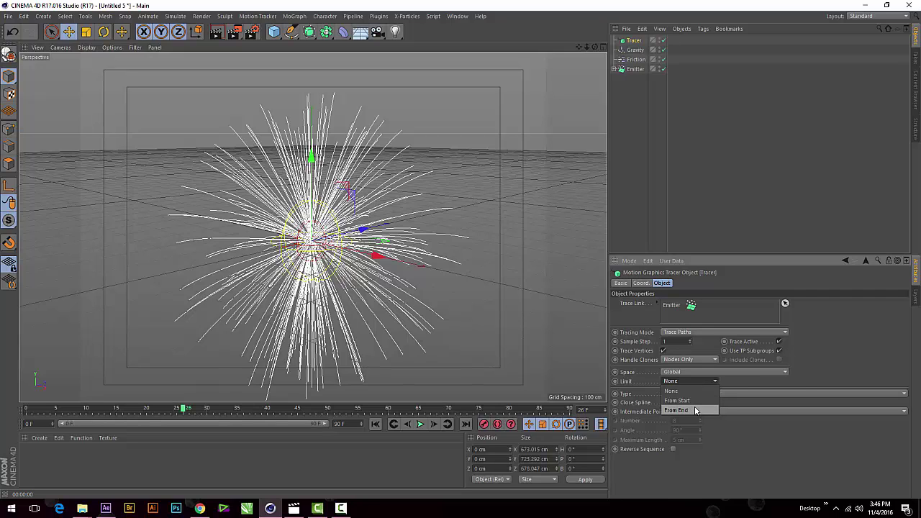
{"action": "left_click", "coordinate": [696, 410]}
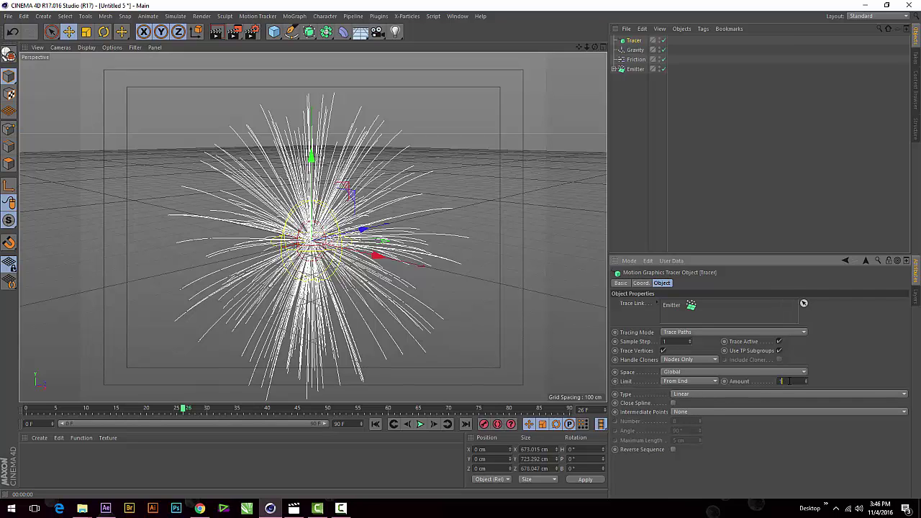
{"action": "type", "text": "40"}
- Replay the animation twice to check the shorter trails, then deselect the Tracer
{"action": "left_click", "coordinate": [375, 424]}
{"action": "left_click", "coordinate": [421, 425]}
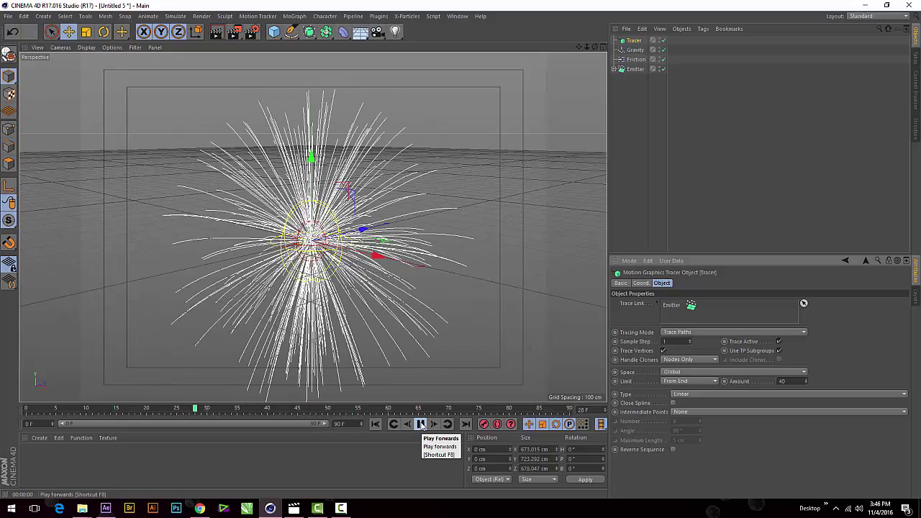
{"action": "left_click", "coordinate": [421, 425]}
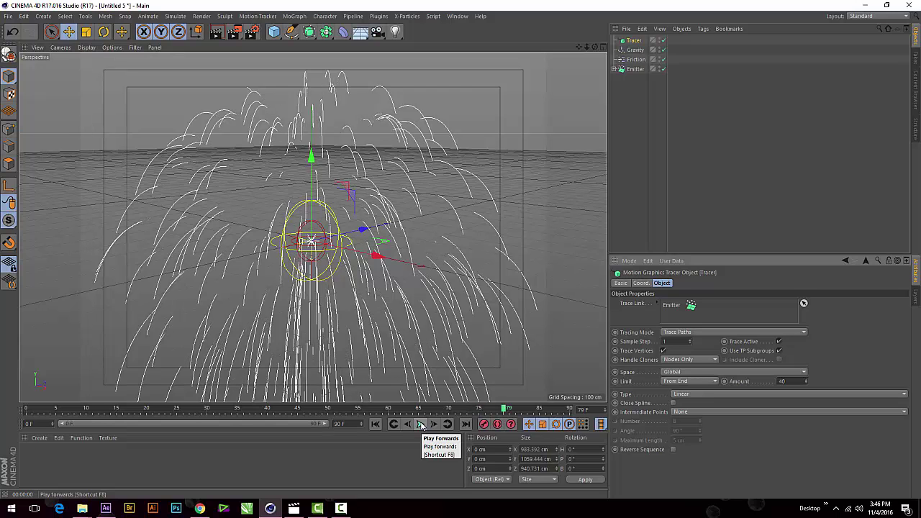
{"action": "left_click", "coordinate": [376, 423]}
{"action": "left_click", "coordinate": [421, 424]}
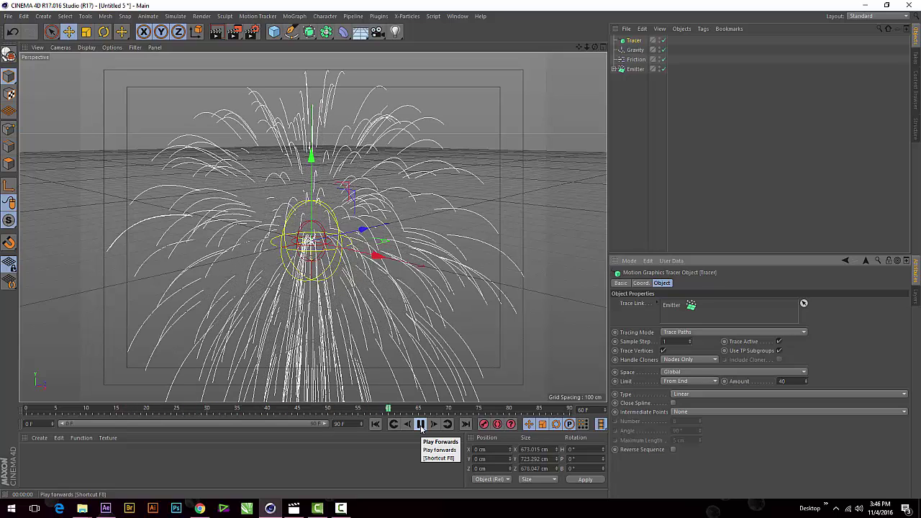
{"action": "left_click", "coordinate": [421, 424]}
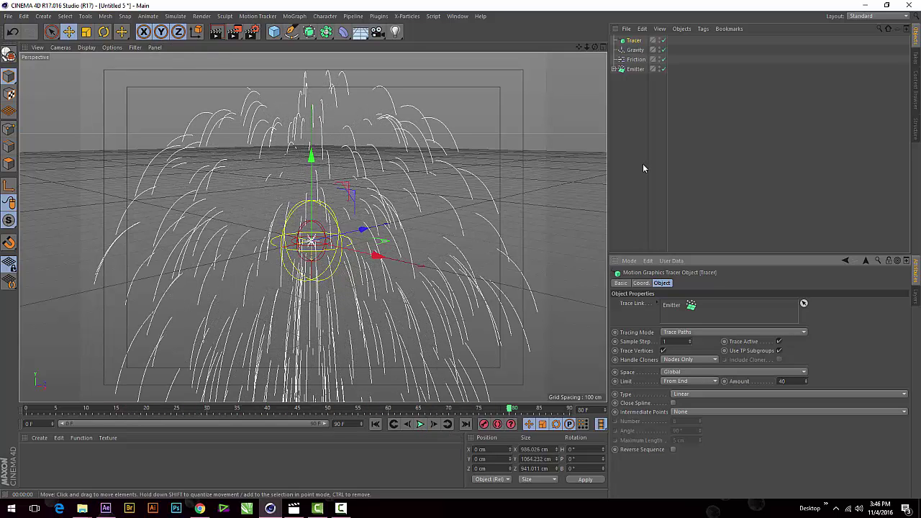
{"action": "left_click", "coordinate": [644, 152]}
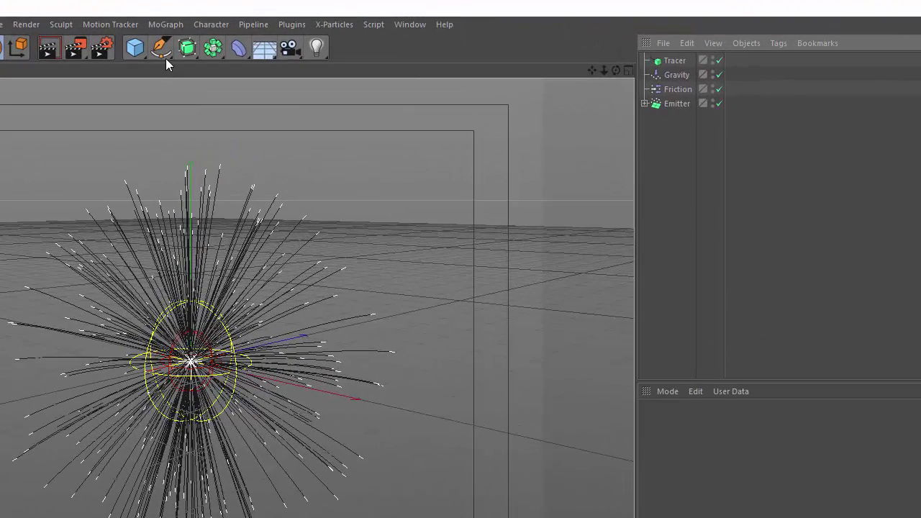
- Add a six-sided n-Side spline and a Sweep generator
{"action": "left_click", "coordinate": [165, 58]}
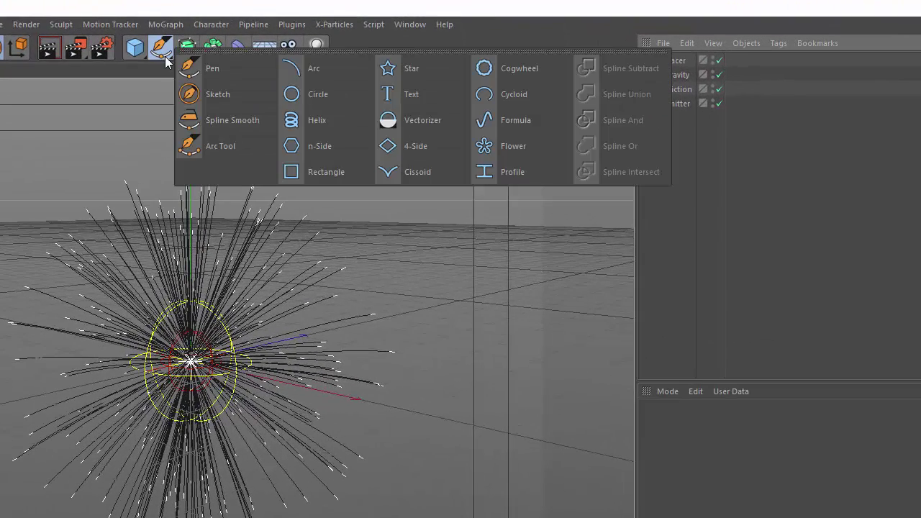
{"action": "left_click", "coordinate": [308, 144]}
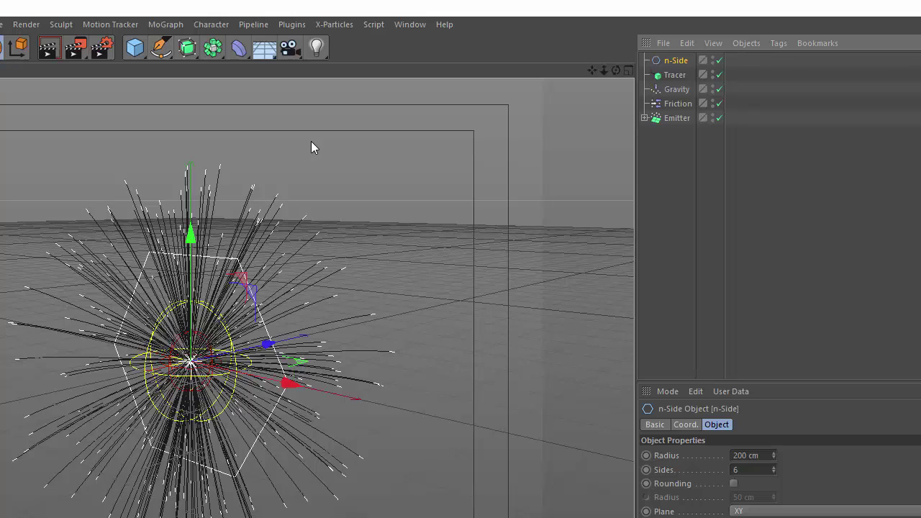
{"action": "left_click", "coordinate": [190, 50]}
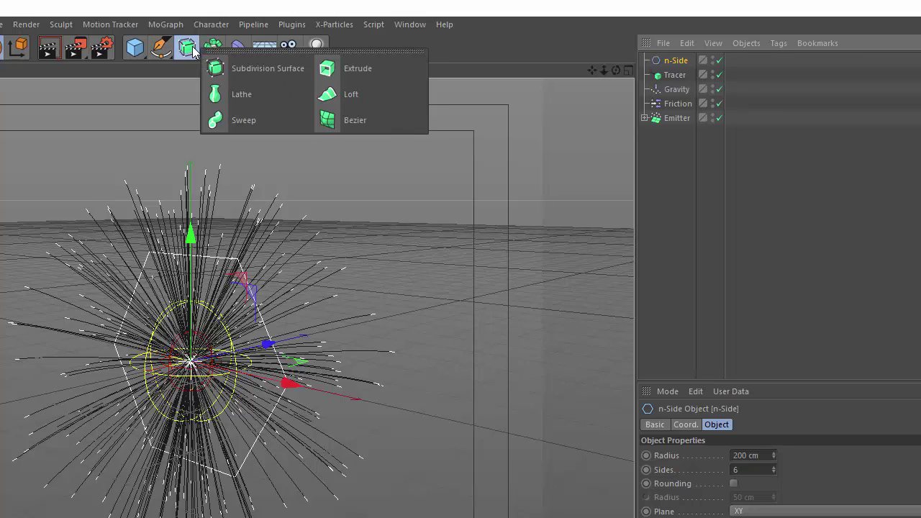
{"action": "left_click", "coordinate": [251, 118]}
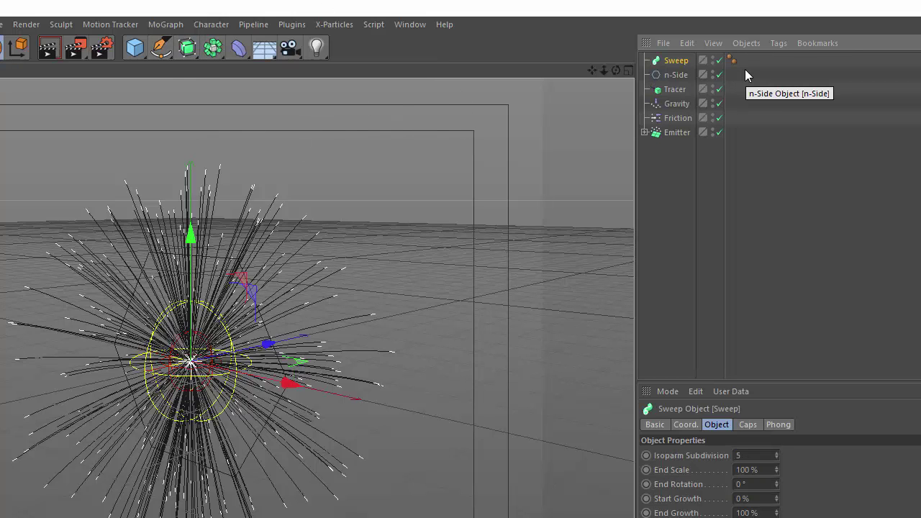
- Put the n-Side and Tracer inside the Sweep and set the n-Side radius to 0.5 cm
{"action": "left_click", "coordinate": [673, 90]}
{"action": "left_click", "coordinate": [676, 76], "text": "ctrl"}
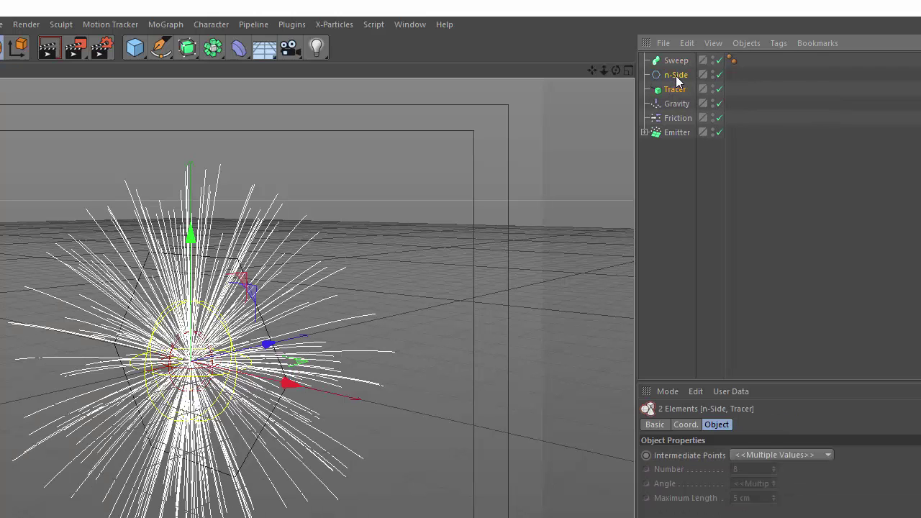
{"action": "left_click_drag", "start_coordinate": [677, 77], "coordinate": [683, 61]}
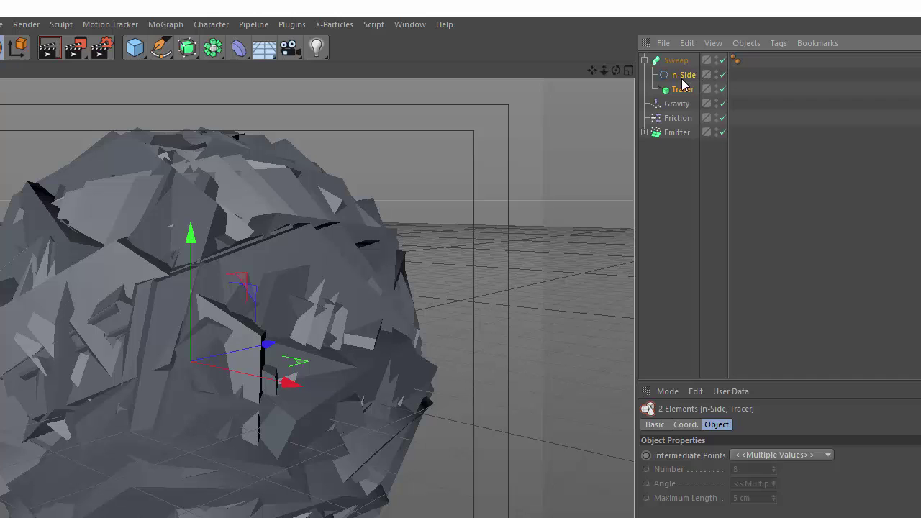
{"action": "left_click", "coordinate": [680, 76]}
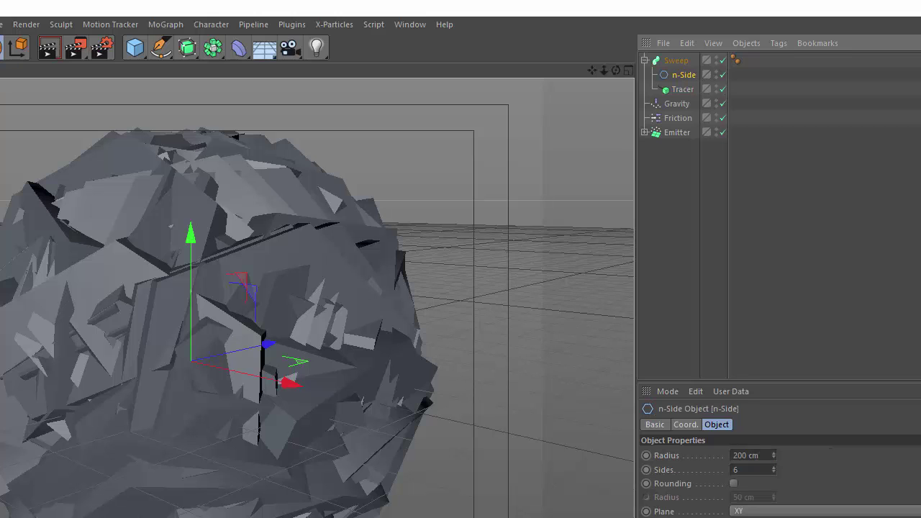
{"action": "left_click", "coordinate": [762, 456]}
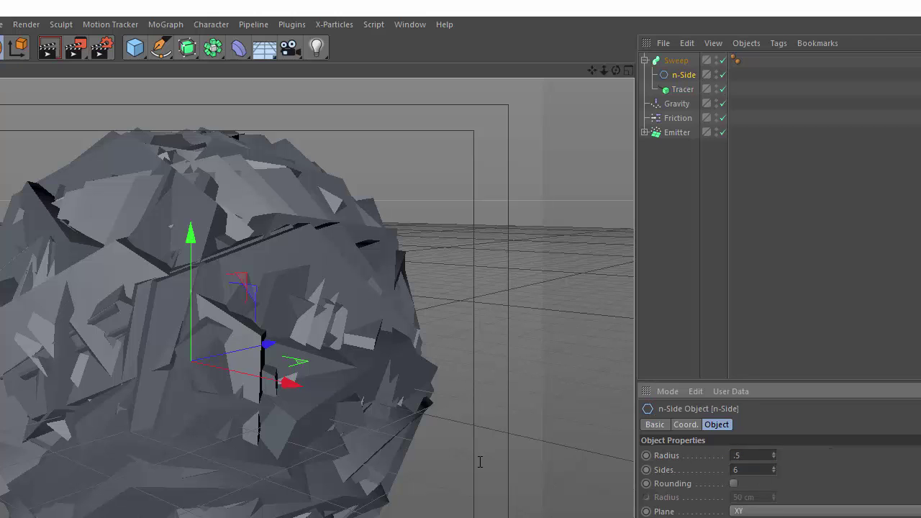
{"action": "key", "text": "Return"}
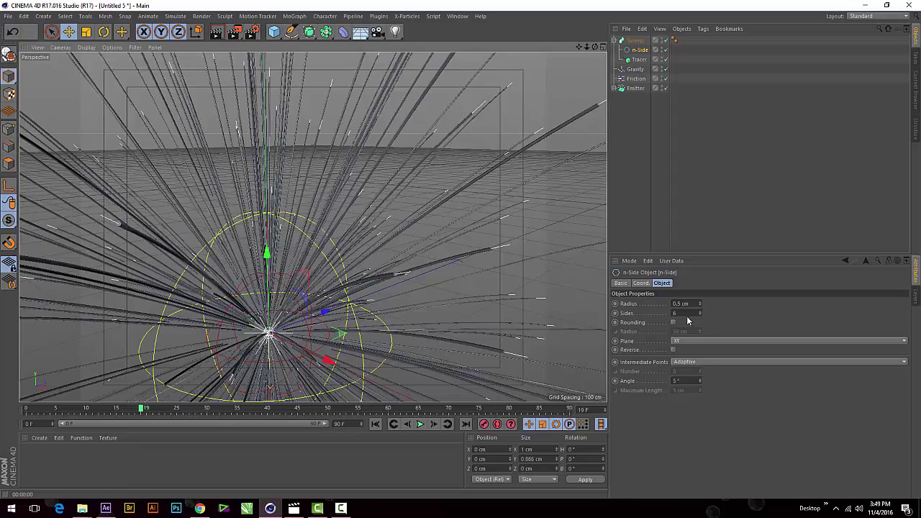
{"action": "mouse_move", "coordinate": [595, 47]}
{"action": "left_mouse_down"}
{"action": "mouse_move", "coordinate": [312, 227]}
{"action": "mouse_move", "coordinate": [251, 285]}
{"action": "left_mouse_up"}
{"action": "left_click", "coordinate": [217, 32]}
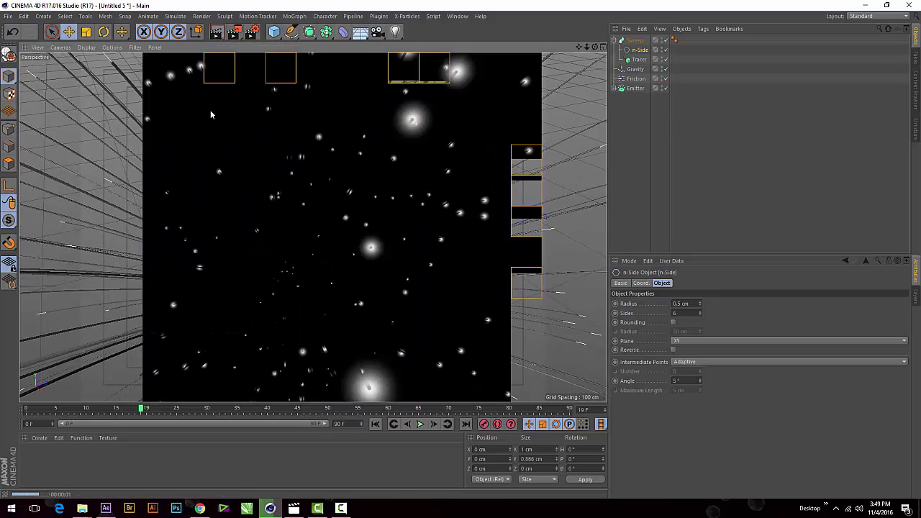
{"action": "left_click", "coordinate": [413, 265]}
{"action": "left_click_drag", "start_coordinate": [412, 262], "coordinate": [489, 173], "text": "alt"}
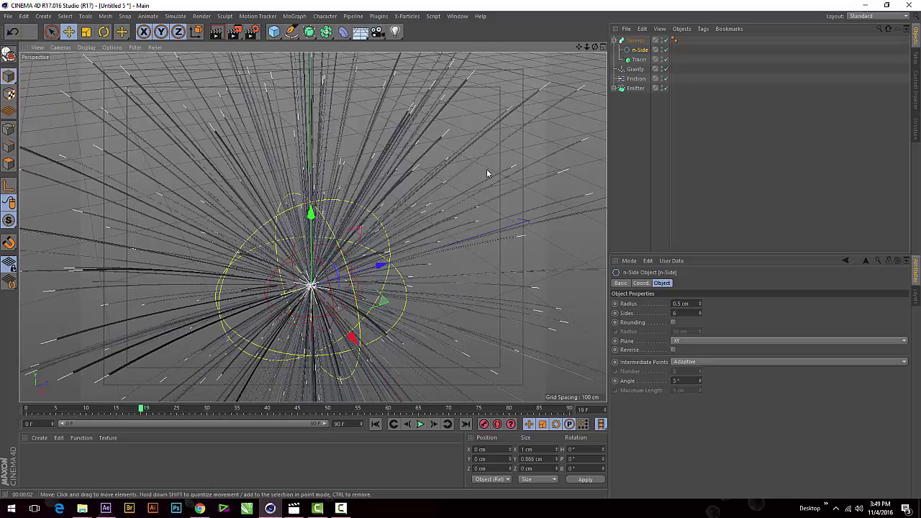
{"action": "left_click_drag", "start_coordinate": [312, 226], "coordinate": [338, 216], "text": "alt"}
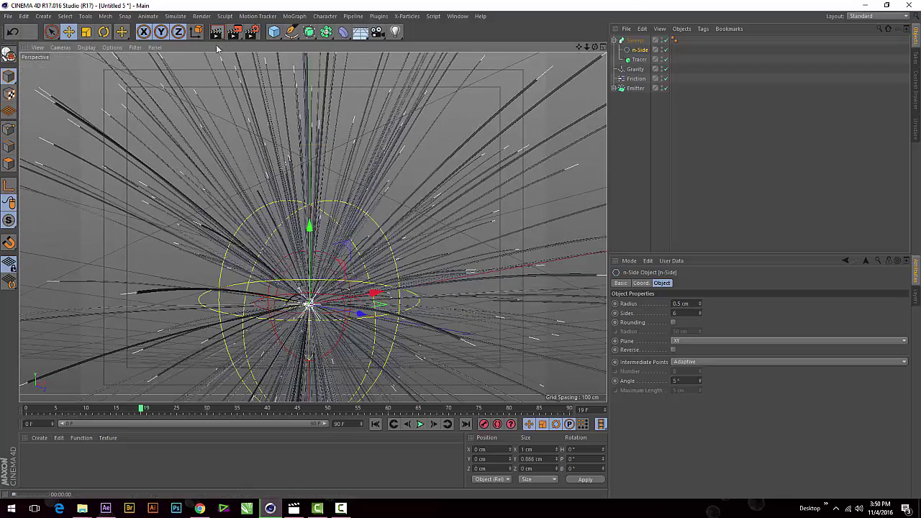
{"action": "left_click", "coordinate": [222, 36]}
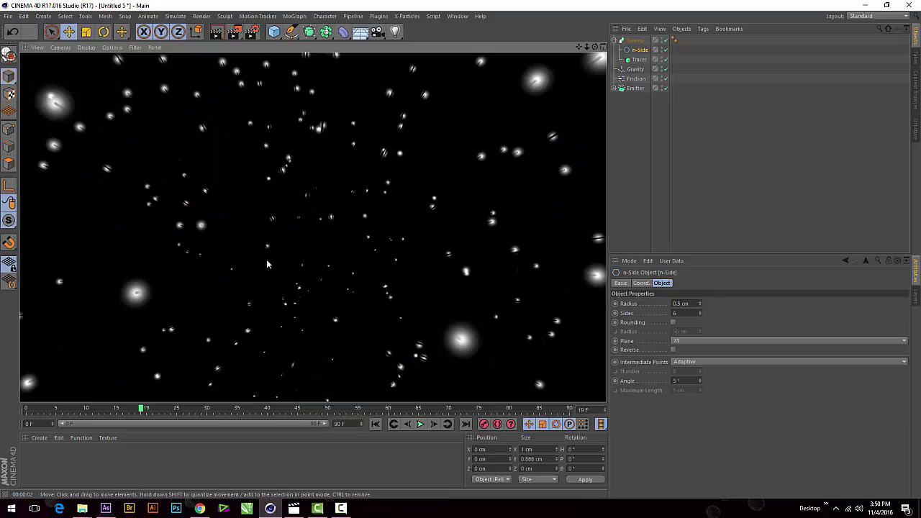
{"action": "left_click", "coordinate": [267, 265]}
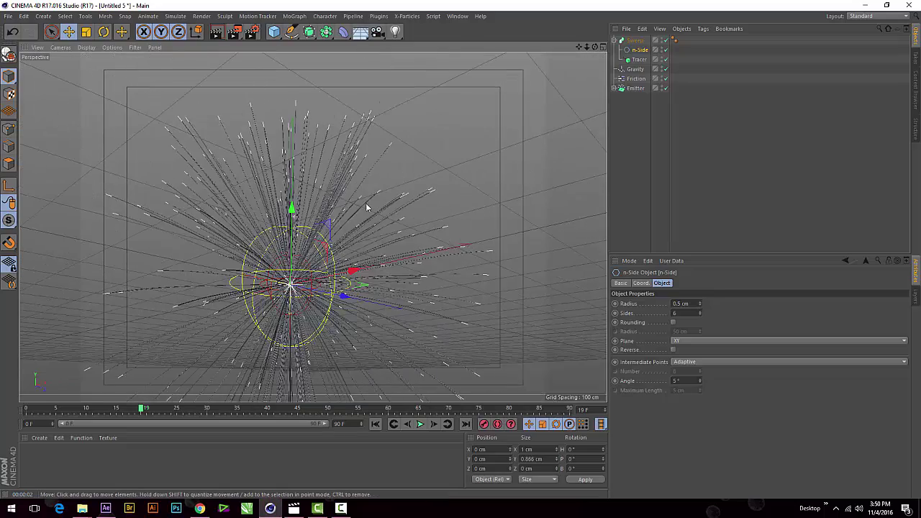
{"action": "left_click_drag", "start_coordinate": [432, 274], "coordinate": [440, 288], "text": "alt"}
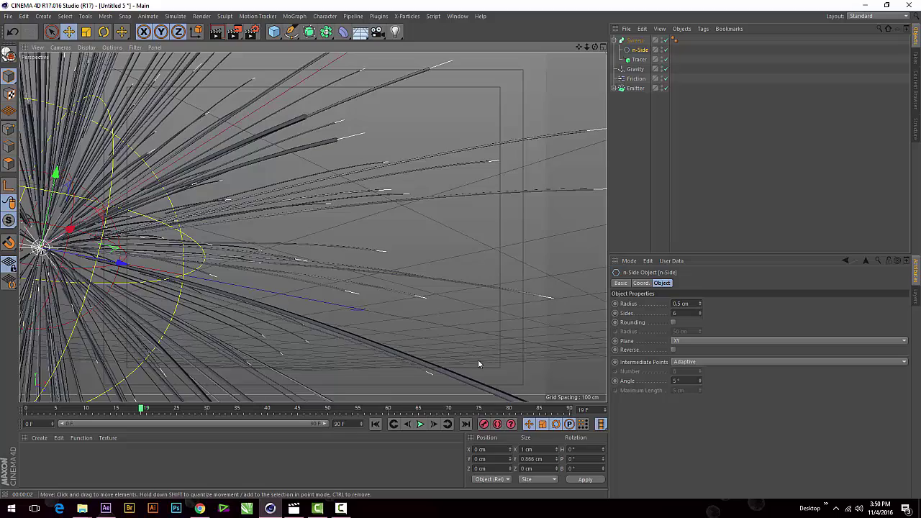
{"action": "scroll", "coordinate": [478, 359], "scroll_direction": "up", "scroll_amount": 2}
{"action": "scroll", "coordinate": [524, 359], "scroll_direction": "up", "scroll_amount": 3}
{"action": "scroll", "coordinate": [504, 332], "scroll_direction": "down", "scroll_amount": 3}
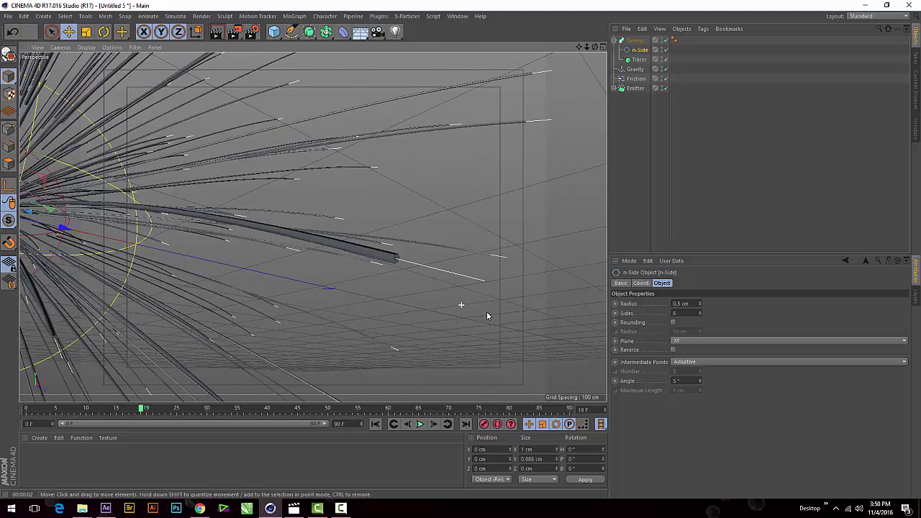
{"action": "left_click", "coordinate": [216, 33]}
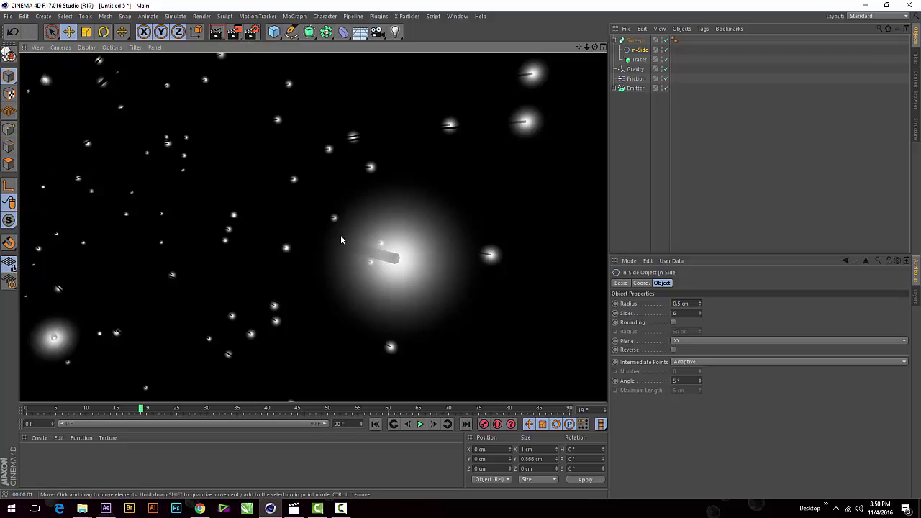
{"action": "mouse_move", "coordinate": [401, 263]}
{"action": "left_mouse_down", "text": "alt"}
{"action": "mouse_move", "coordinate": [432, 288]}
{"action": "mouse_move", "coordinate": [386, 269]}
{"action": "mouse_move", "coordinate": [404, 233]}
{"action": "left_mouse_up", "text": "alt"}
{"action": "left_click_drag", "start_coordinate": [354, 147], "coordinate": [314, 177], "text": "alt"}
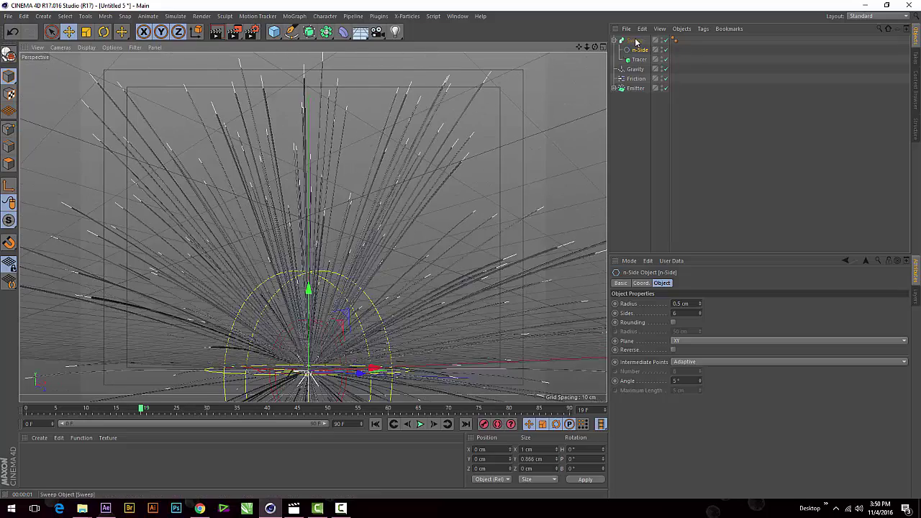
- In the Sweep's Details, drop the scale curve to zero at both start and end
{"action": "left_click", "coordinate": [635, 41]}
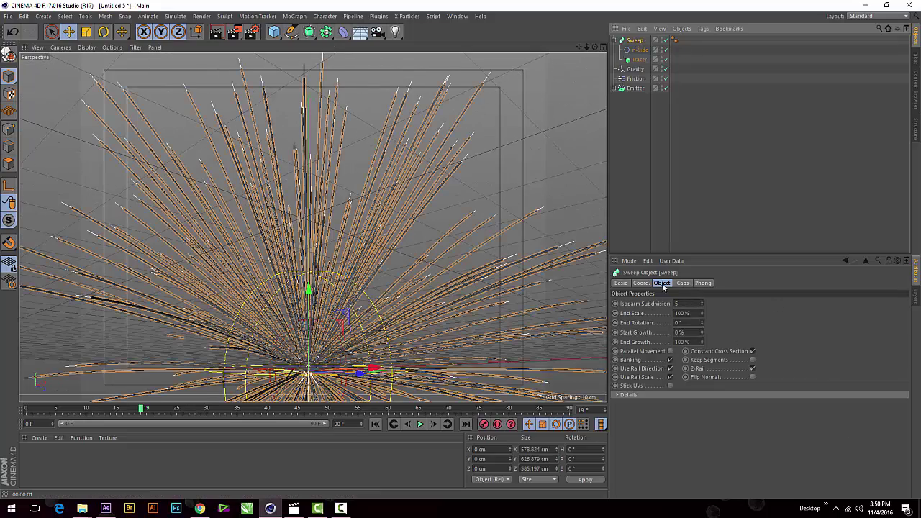
{"action": "left_click", "coordinate": [618, 396]}
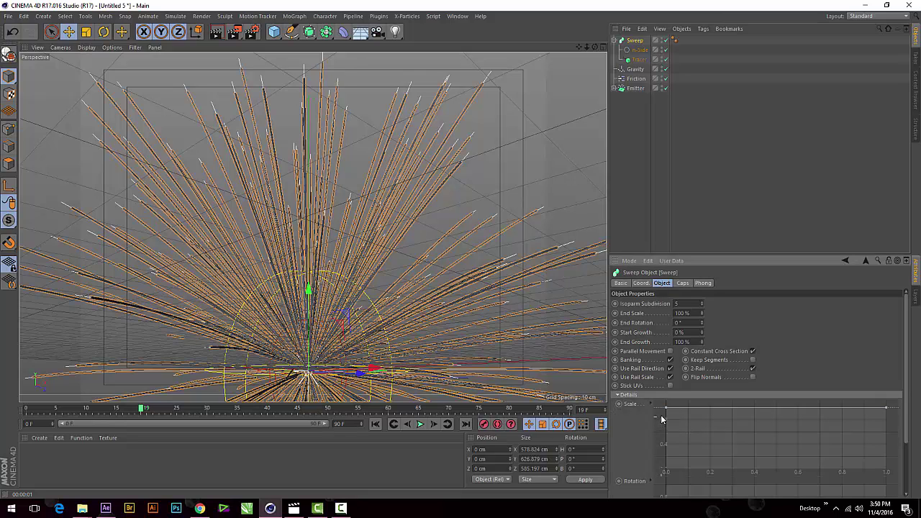
{"action": "left_click_drag", "start_coordinate": [666, 408], "coordinate": [667, 470]}
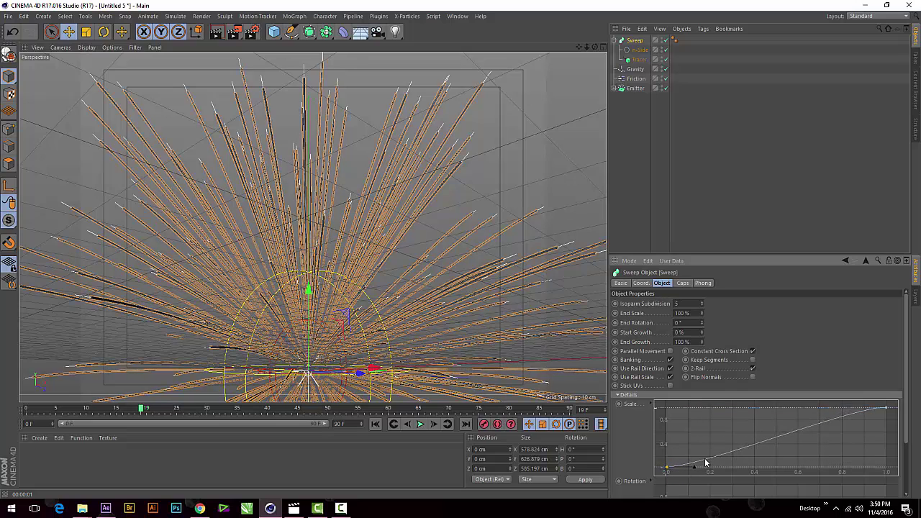
{"action": "left_click_drag", "start_coordinate": [886, 408], "coordinate": [888, 469]}
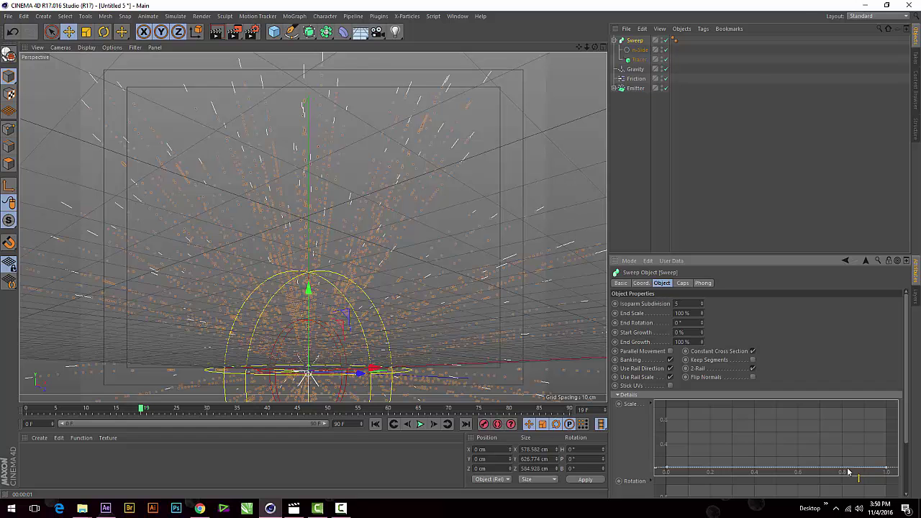
- Raise the scale curve to full width near 0.85 with a steep final drop to zero
{"action": "left_click_drag", "start_coordinate": [849, 471], "coordinate": [847, 410]}
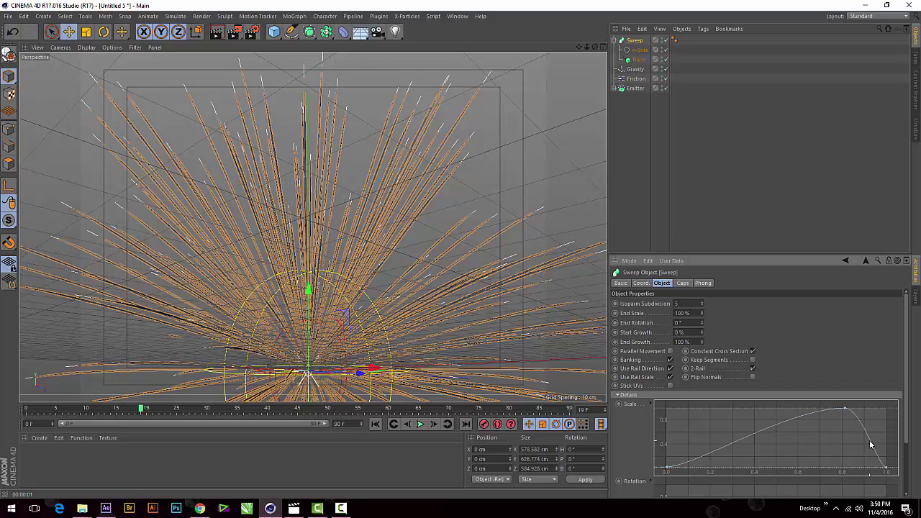
{"action": "left_click", "coordinate": [878, 435], "text": "ctrl"}
{"action": "left_click_drag", "start_coordinate": [878, 436], "coordinate": [885, 437]}
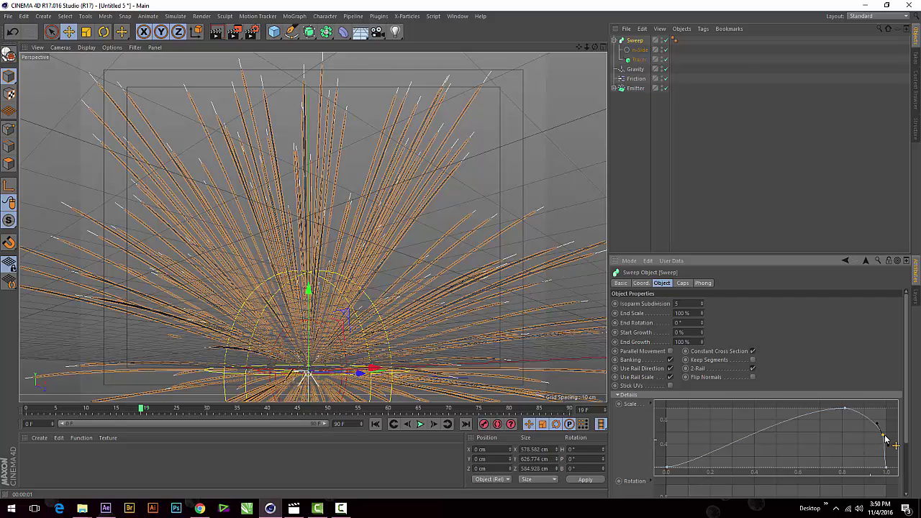
{"action": "left_click_drag", "start_coordinate": [847, 409], "coordinate": [862, 408]}
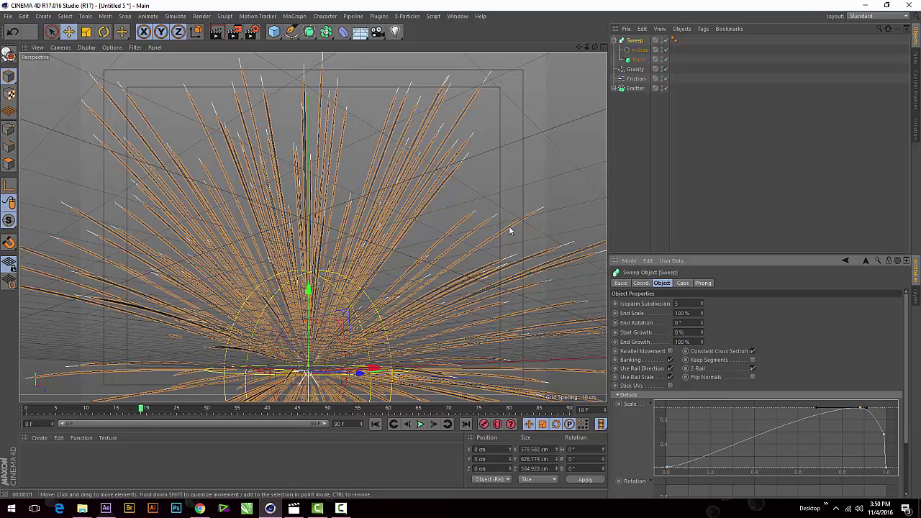
{"action": "left_click", "coordinate": [645, 179]}
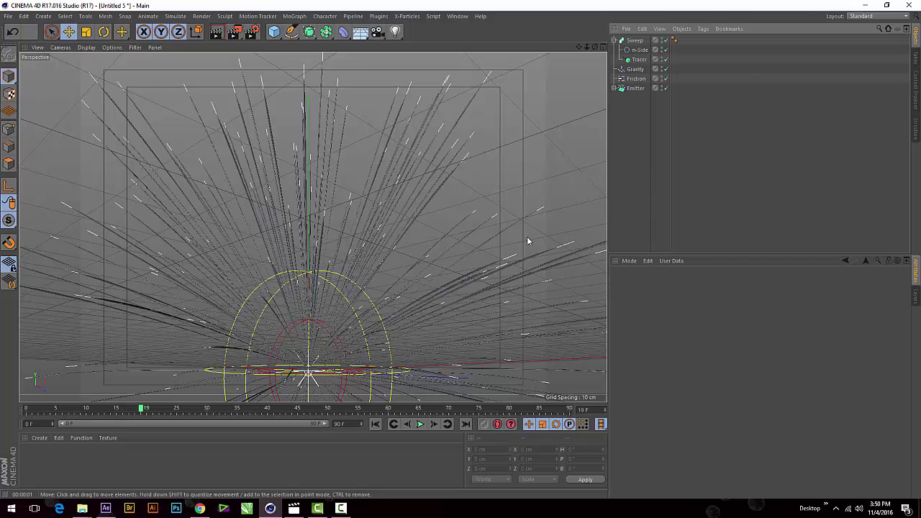
- Play the tapered trails from frame 0, pause at frame 58 and render that frame
{"action": "left_click", "coordinate": [375, 424]}
{"action": "left_click", "coordinate": [421, 424]}
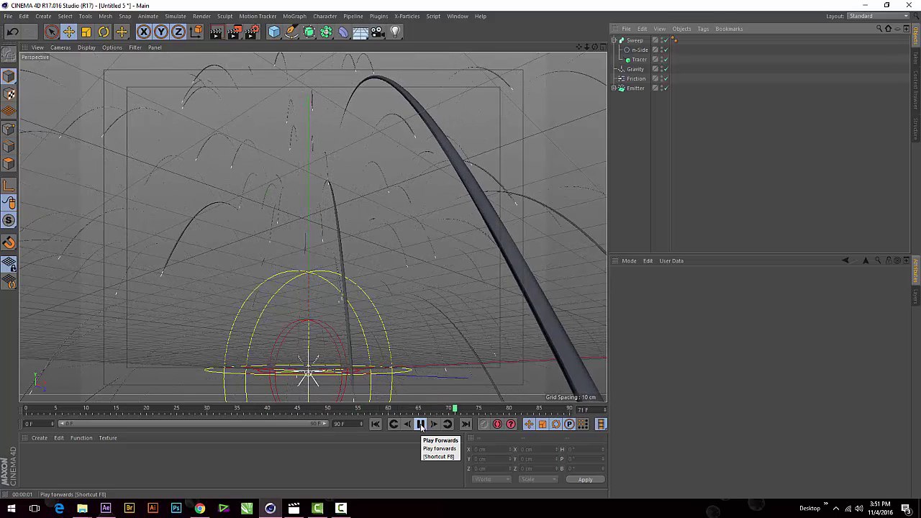
{"action": "left_click", "coordinate": [377, 425]}
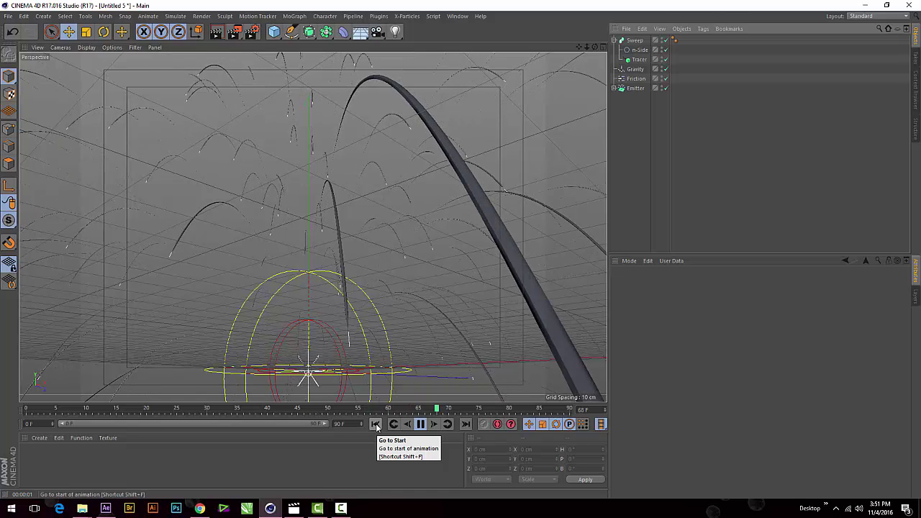
{"action": "left_click", "coordinate": [296, 409]}
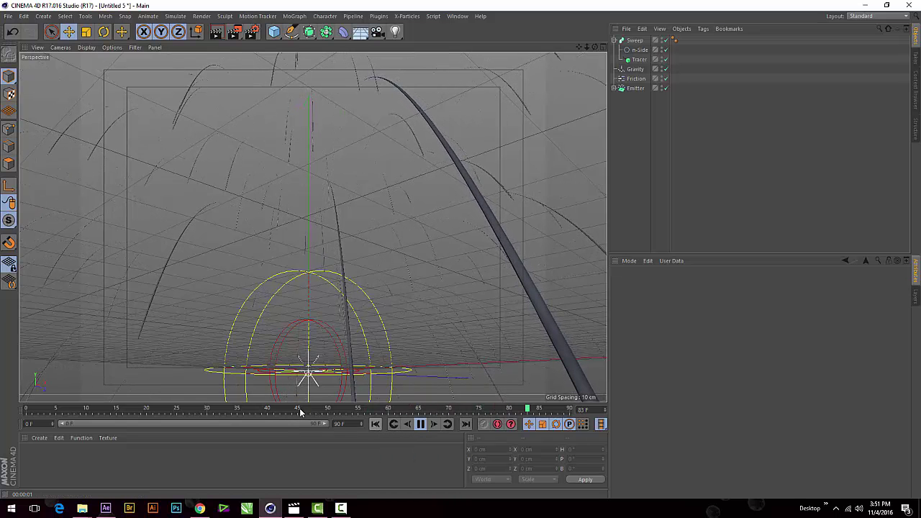
{"action": "left_click", "coordinate": [420, 424]}
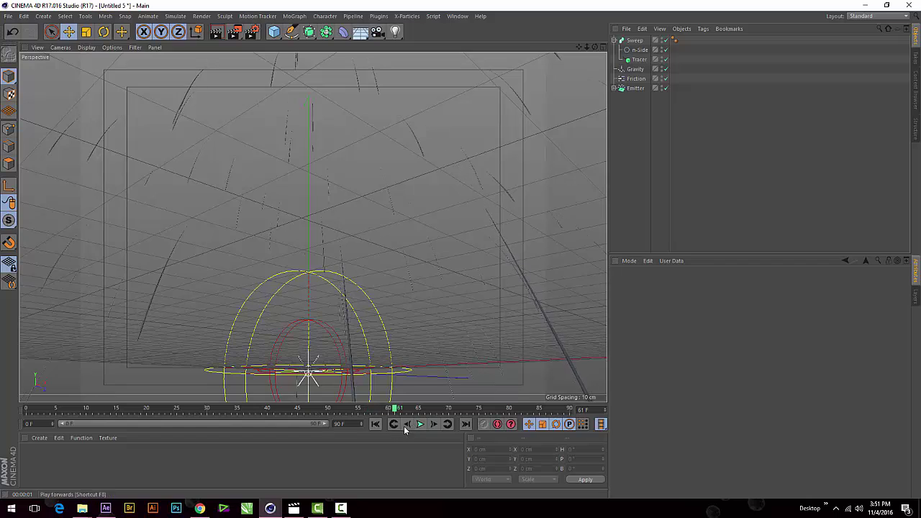
{"action": "left_click", "coordinate": [375, 424]}
{"action": "left_click", "coordinate": [420, 424]}
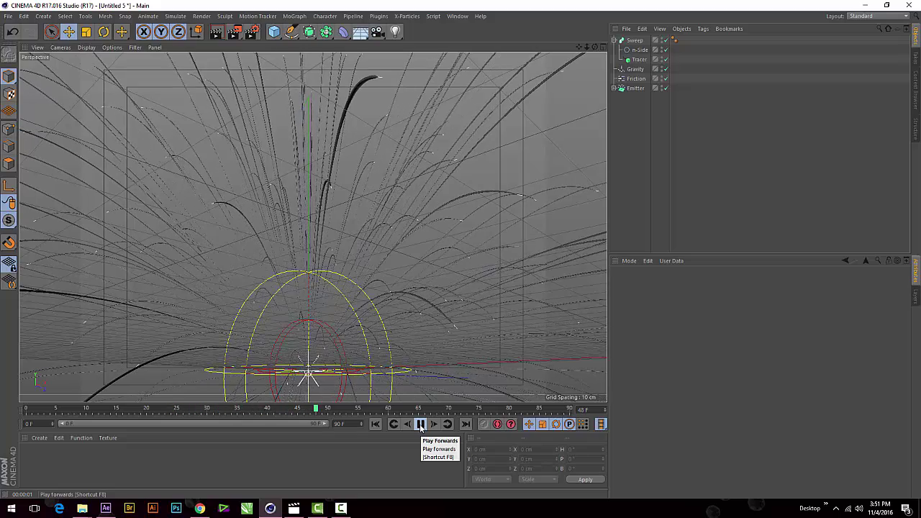
{"action": "left_click", "coordinate": [421, 425]}
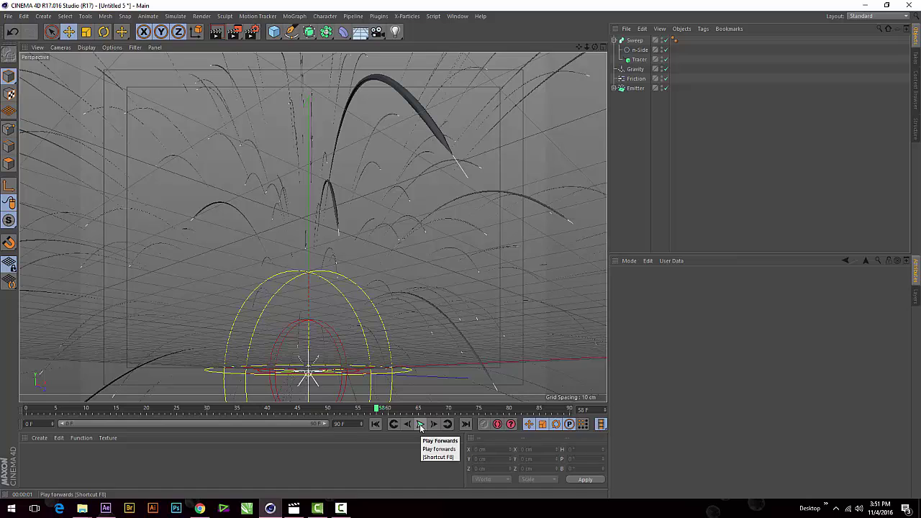
{"action": "left_click", "coordinate": [214, 35]}
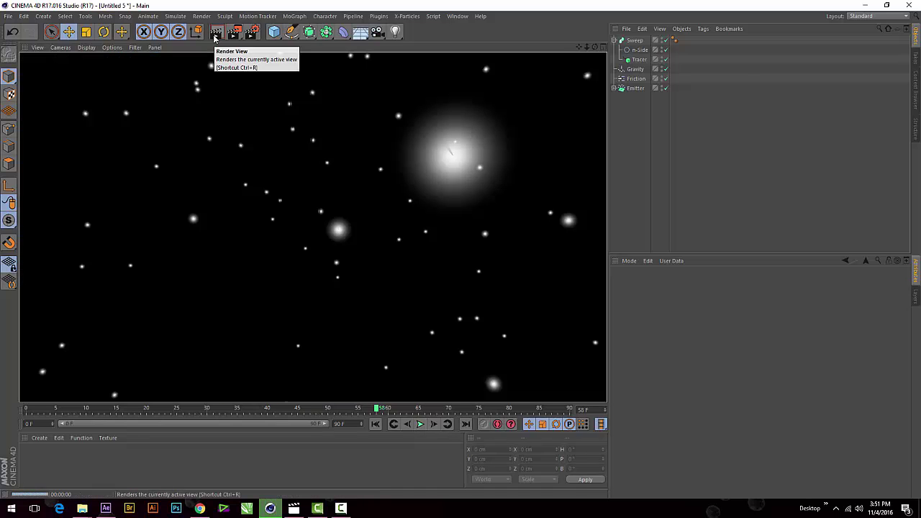
- Render frame 64, then zoom out and replay from frame 0, pausing at frame 23
{"action": "left_click", "coordinate": [421, 425]}
{"action": "left_click", "coordinate": [422, 424]}
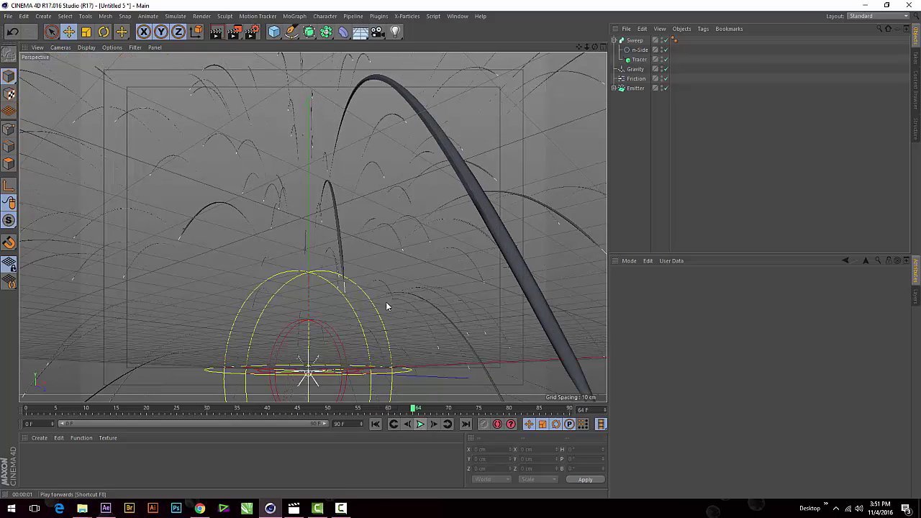
{"action": "left_click", "coordinate": [220, 35]}
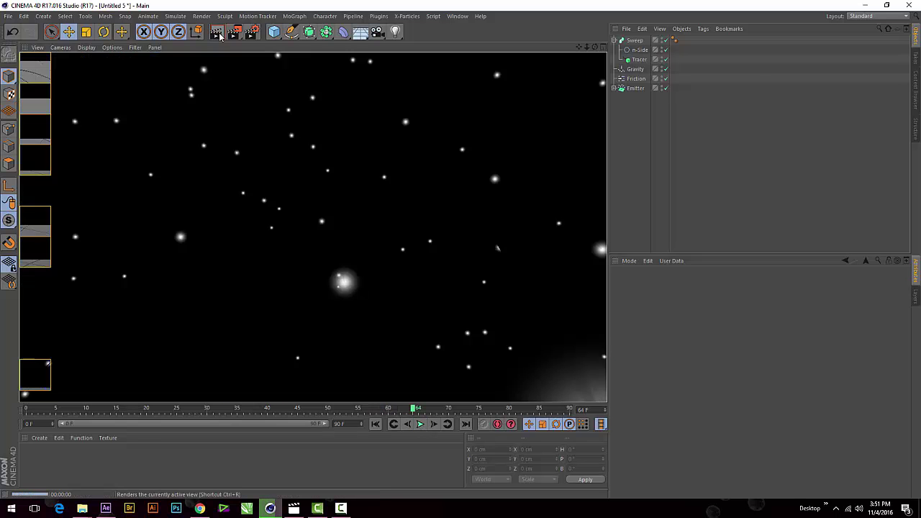
{"action": "left_click", "coordinate": [376, 424]}
{"action": "scroll", "coordinate": [326, 236], "scroll_direction": "down", "scroll_amount": 3}
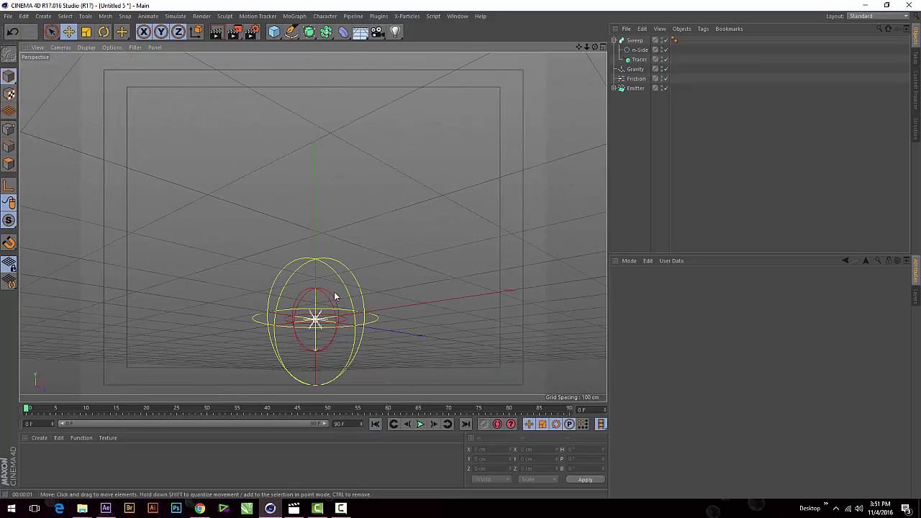
{"action": "scroll", "coordinate": [313, 227], "scroll_direction": "down", "scroll_amount": 2}
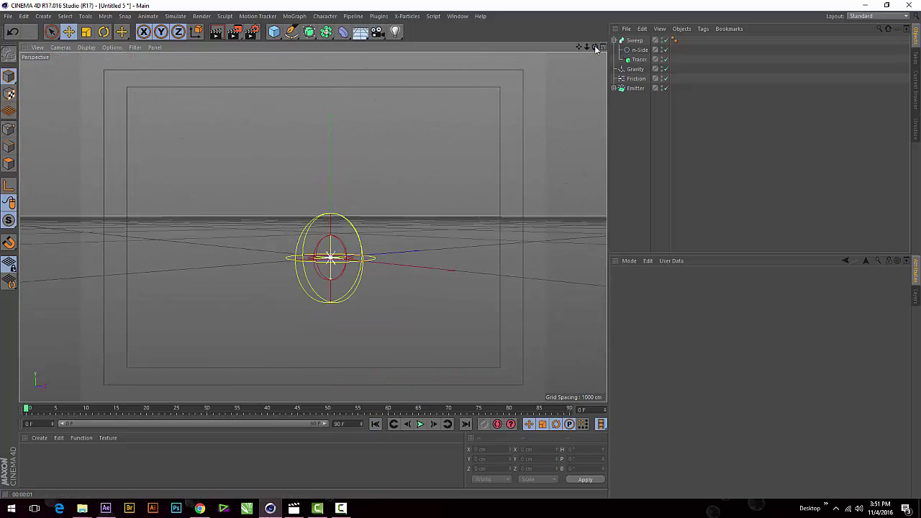
{"action": "left_click", "coordinate": [420, 425]}
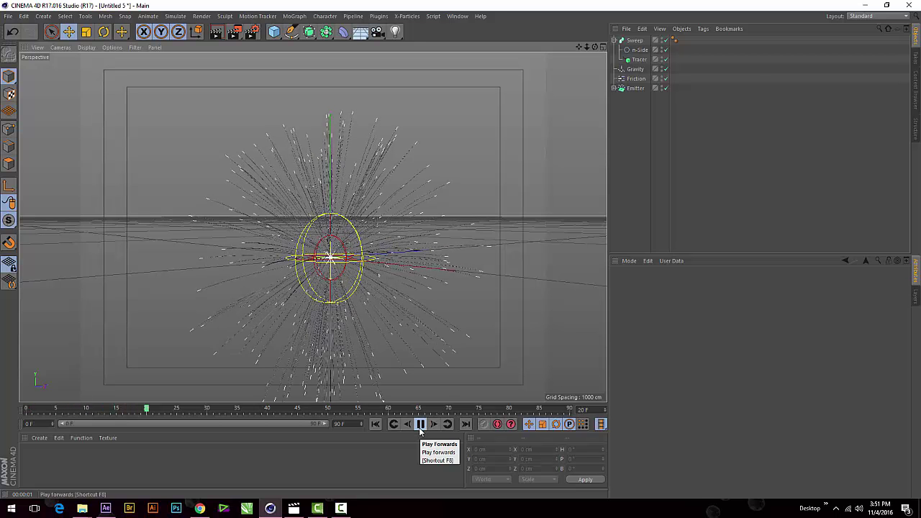
{"action": "left_click", "coordinate": [420, 424]}
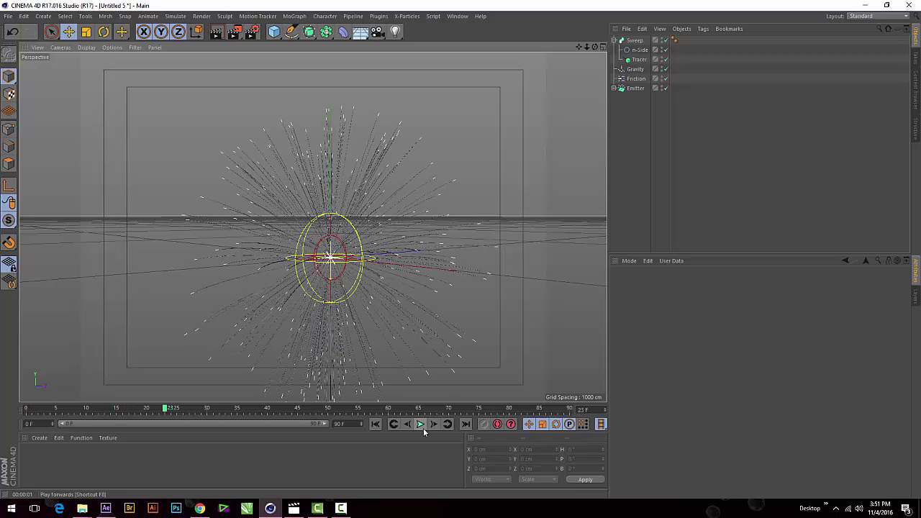
- Create material Mat with Color off and Luminance and Alpha channels enabled
{"action": "left_click", "coordinate": [39, 437]}
{"action": "left_click", "coordinate": [74, 354]}
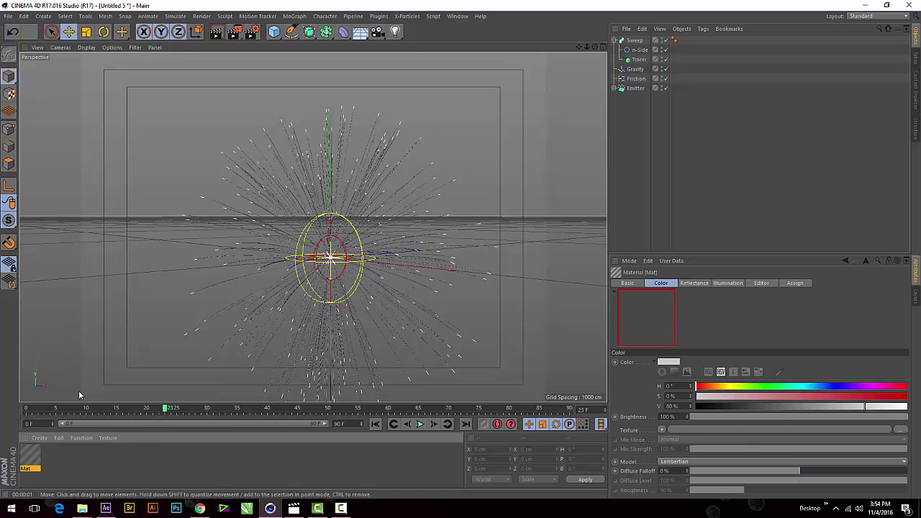
{"action": "double_click", "coordinate": [30, 455]}
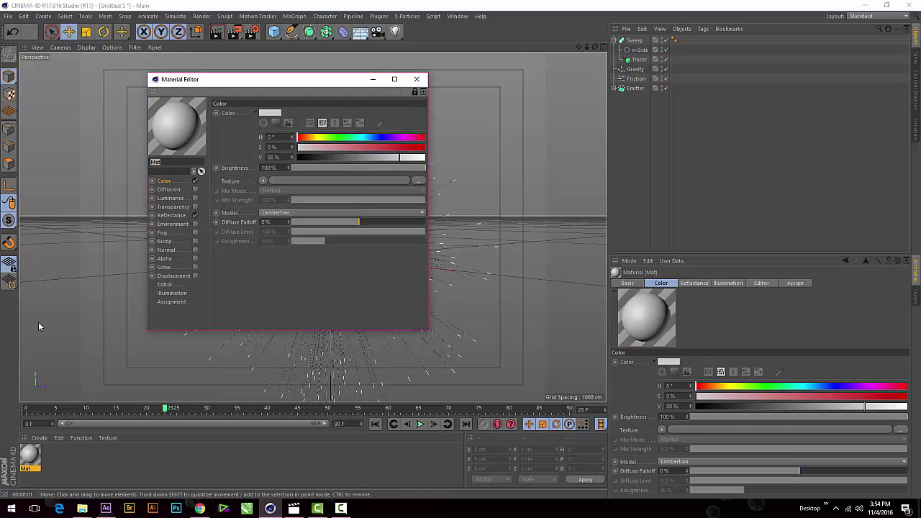
{"action": "left_click", "coordinate": [195, 181]}
{"action": "left_click", "coordinate": [195, 198]}
{"action": "left_click", "coordinate": [195, 215]}
{"action": "left_click", "coordinate": [195, 215]}
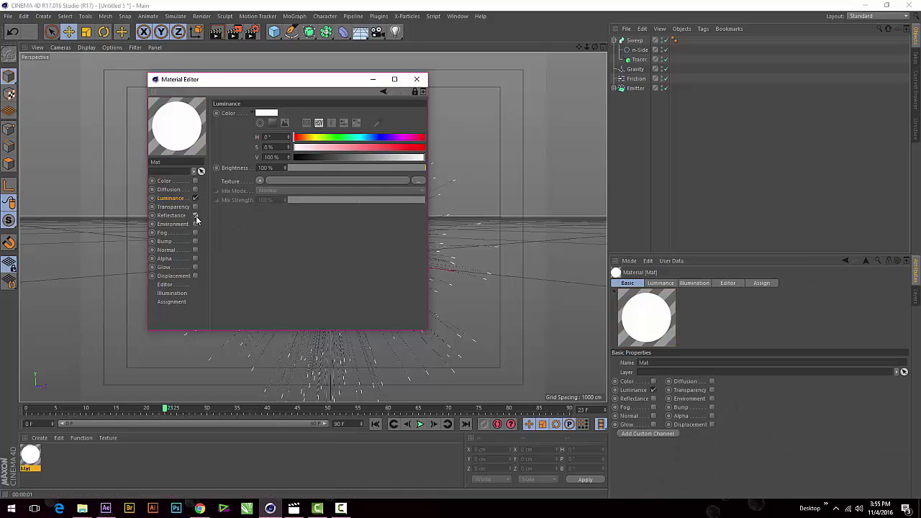
{"action": "left_click", "coordinate": [195, 258]}
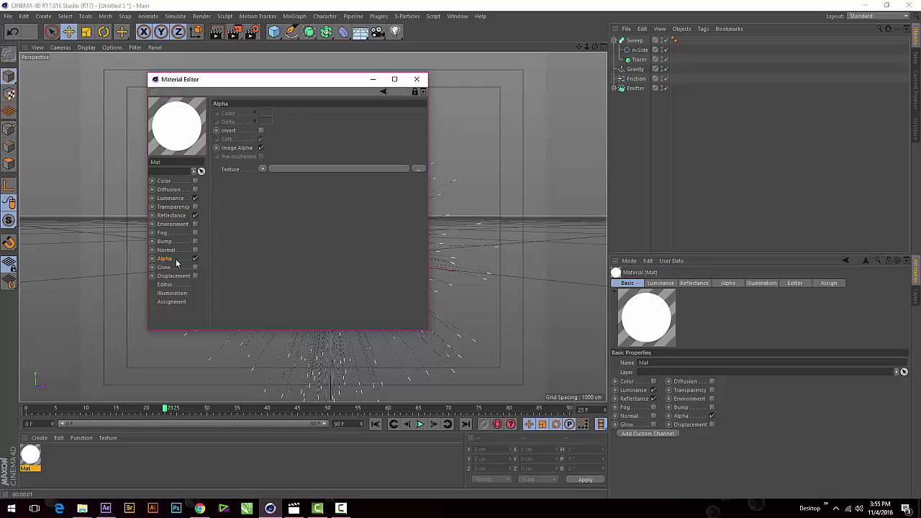
- Load a Gradient as the Luminance texture and set its type to 2D - V
{"action": "left_click", "coordinate": [176, 199]}
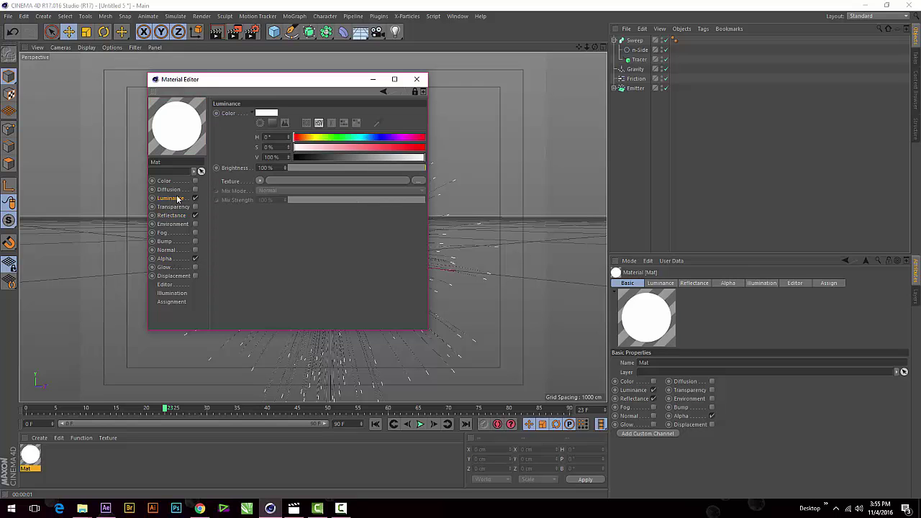
{"action": "left_click", "coordinate": [263, 181]}
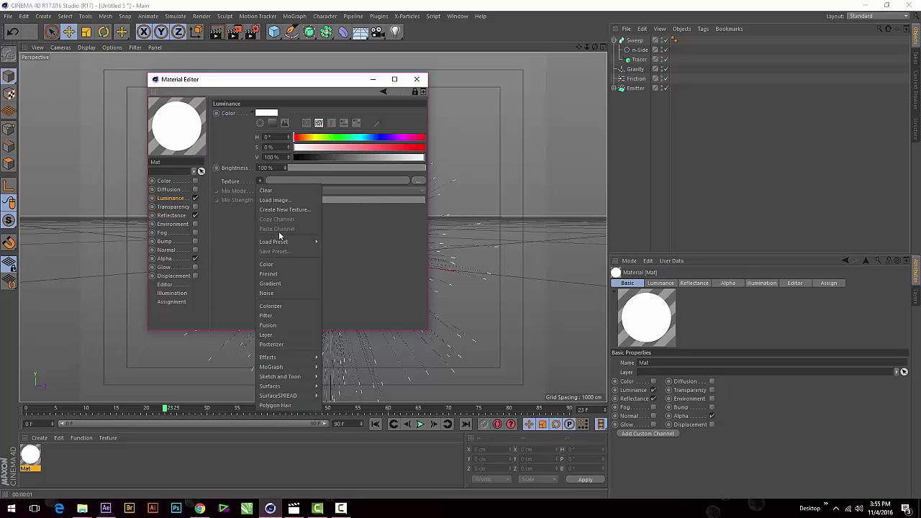
{"action": "left_click", "coordinate": [284, 284]}
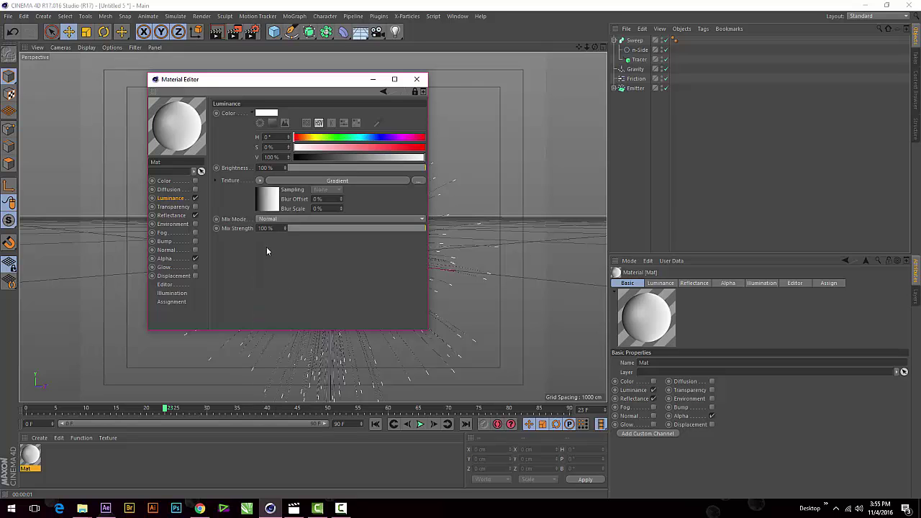
{"action": "left_click", "coordinate": [305, 181]}
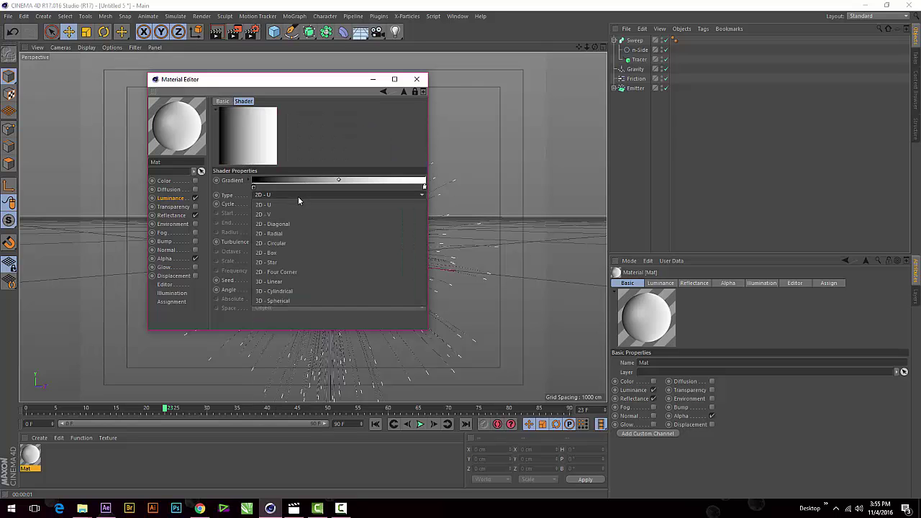
{"action": "left_click", "coordinate": [290, 216]}
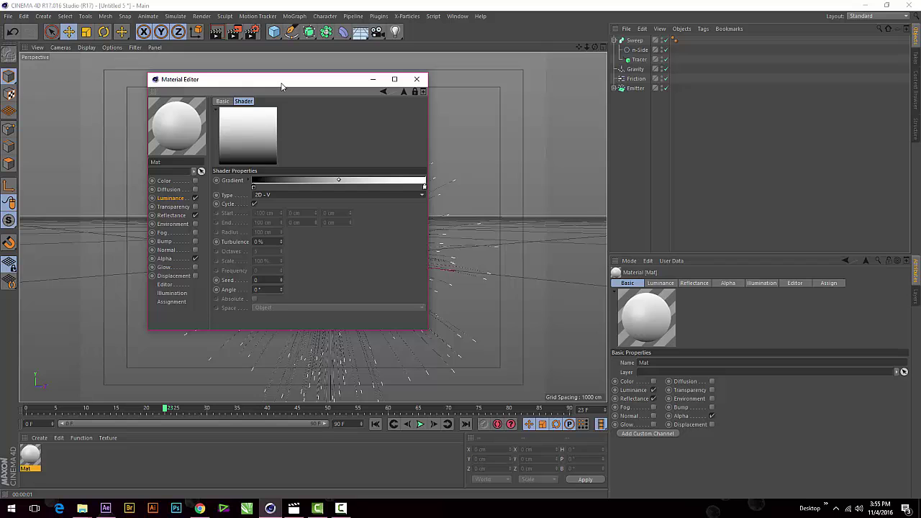
- Recolour the dark gradient knot to a slightly brightened teal
{"action": "left_click_drag", "start_coordinate": [282, 87], "coordinate": [421, 90]}
{"action": "double_click", "coordinate": [393, 195]}
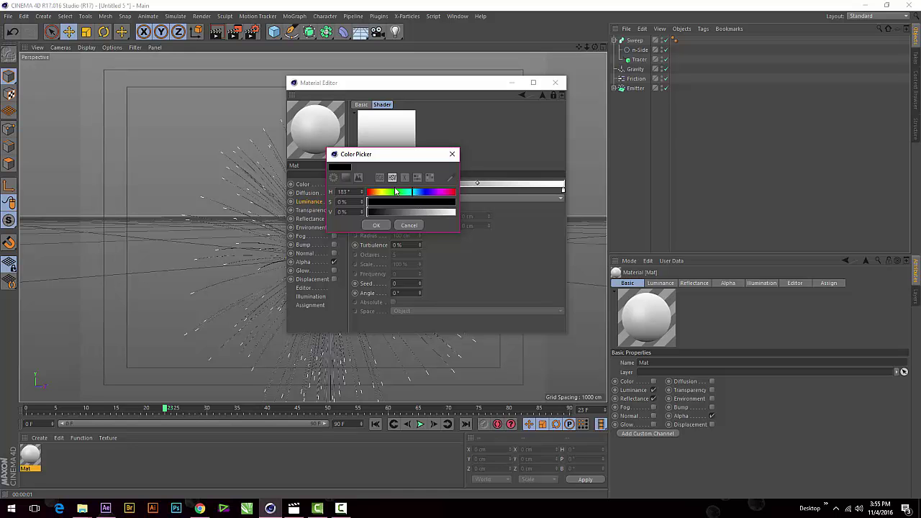
{"action": "mouse_move", "coordinate": [402, 201]}
{"action": "left_mouse_down"}
{"action": "mouse_move", "coordinate": [437, 201]}
{"action": "mouse_move", "coordinate": [433, 211]}
{"action": "left_mouse_up"}
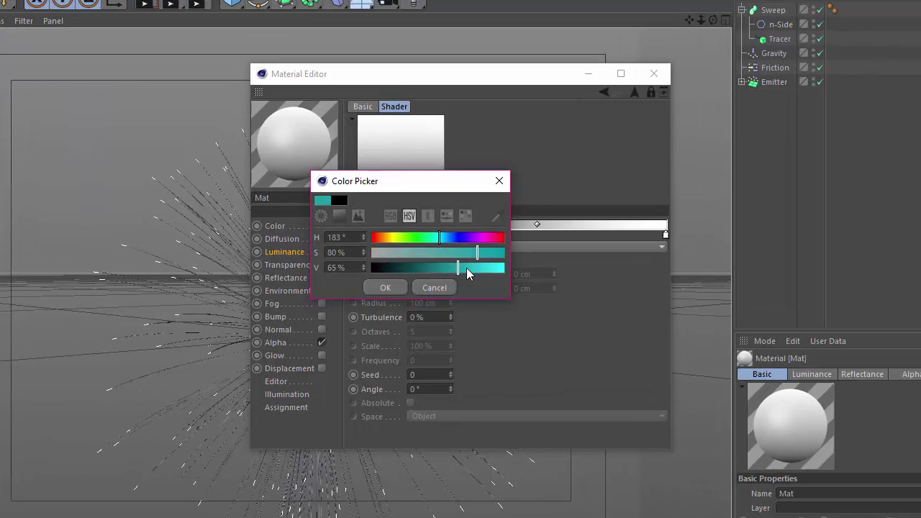
{"action": "left_click_drag", "start_coordinate": [471, 268], "coordinate": [477, 267]}
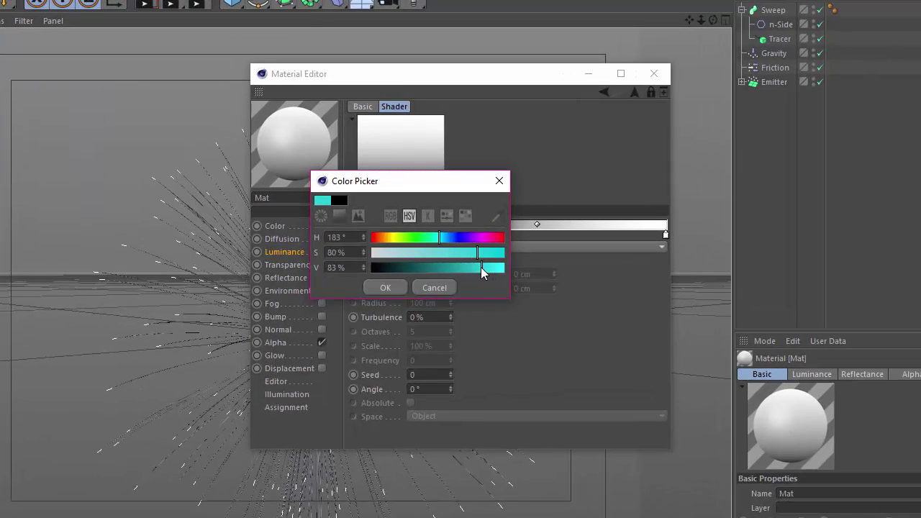
{"action": "left_click", "coordinate": [384, 288]}
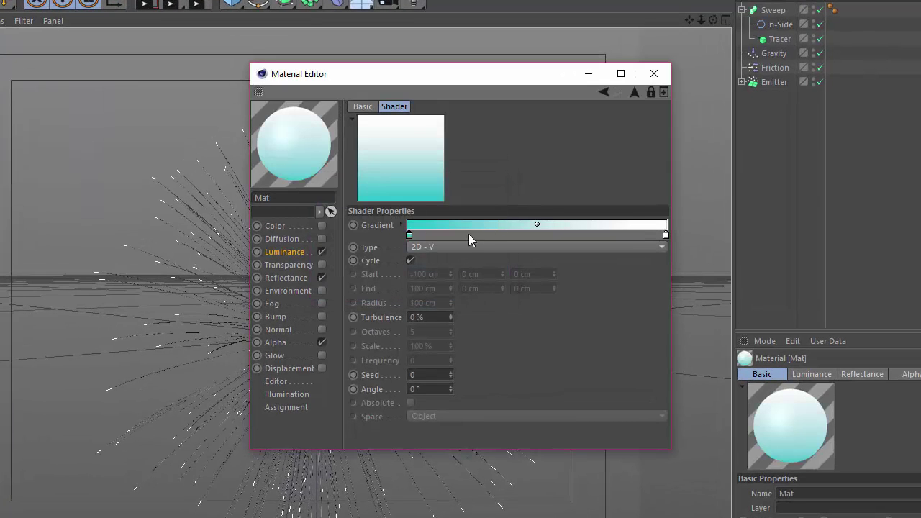
- Add a new gradient knot coloured a deeper teal
{"action": "left_click", "coordinate": [457, 231]}
{"action": "double_click", "coordinate": [457, 232]}
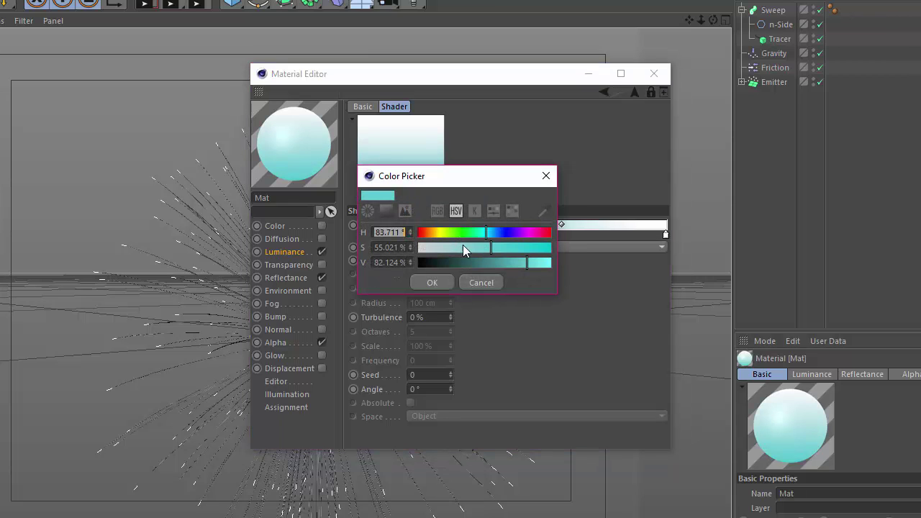
{"action": "left_click_drag", "start_coordinate": [526, 260], "coordinate": [505, 249]}
{"action": "left_click", "coordinate": [432, 283]}
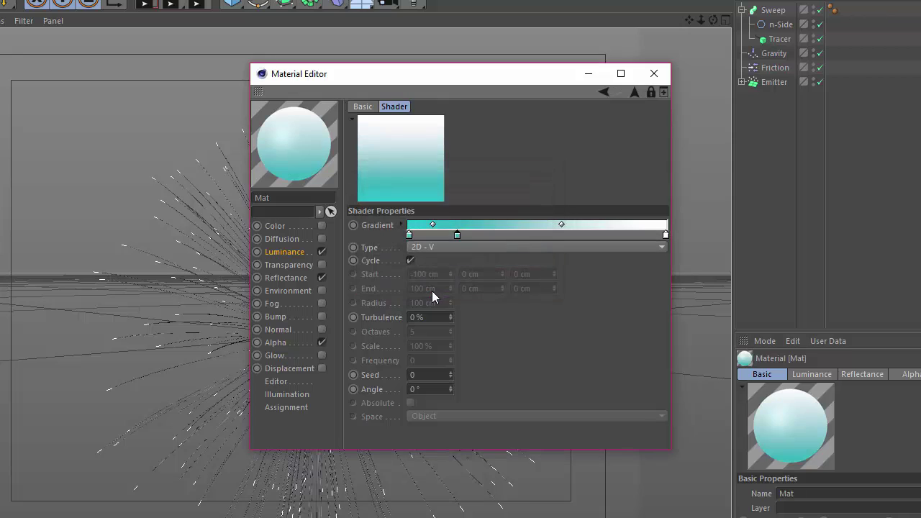
- Make the first knot a full-brightness light cyan and move the second knot right
{"action": "double_click", "coordinate": [409, 236]}
{"action": "left_click_drag", "start_coordinate": [458, 248], "coordinate": [437, 249]}
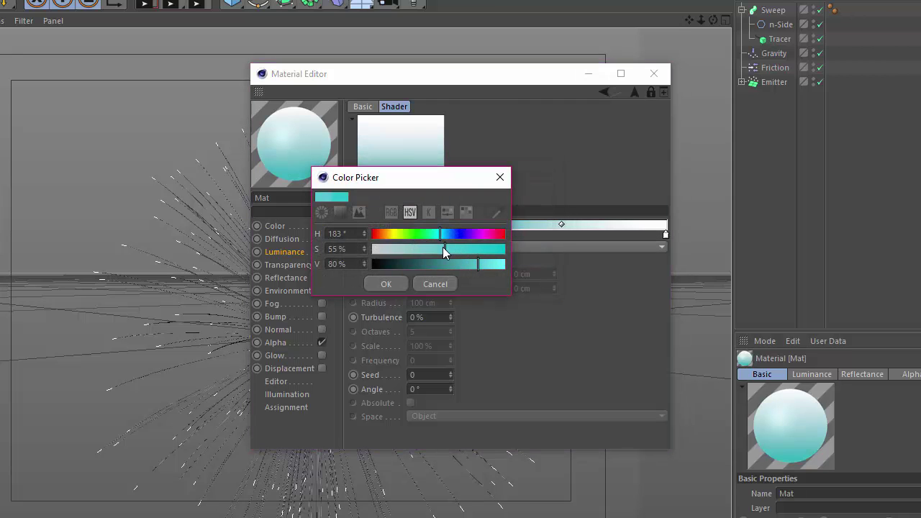
{"action": "left_click", "coordinate": [383, 284]}
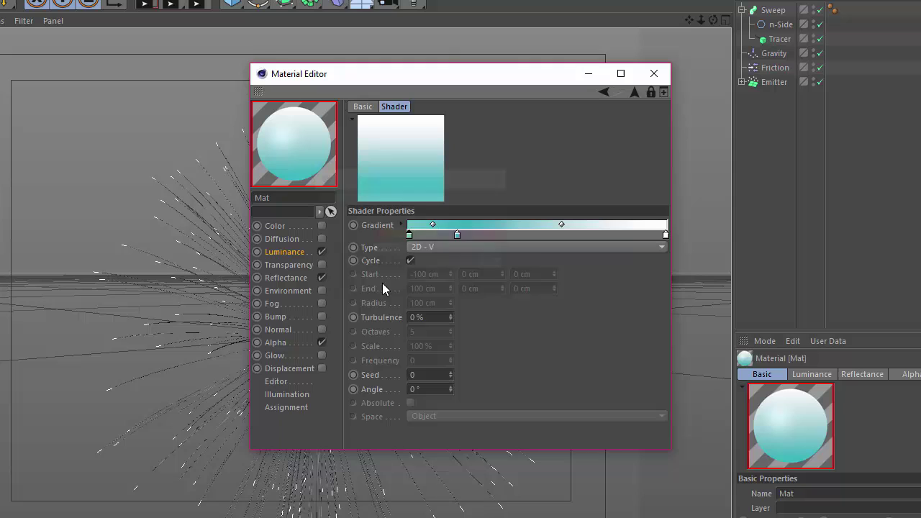
{"action": "double_click", "coordinate": [409, 236]}
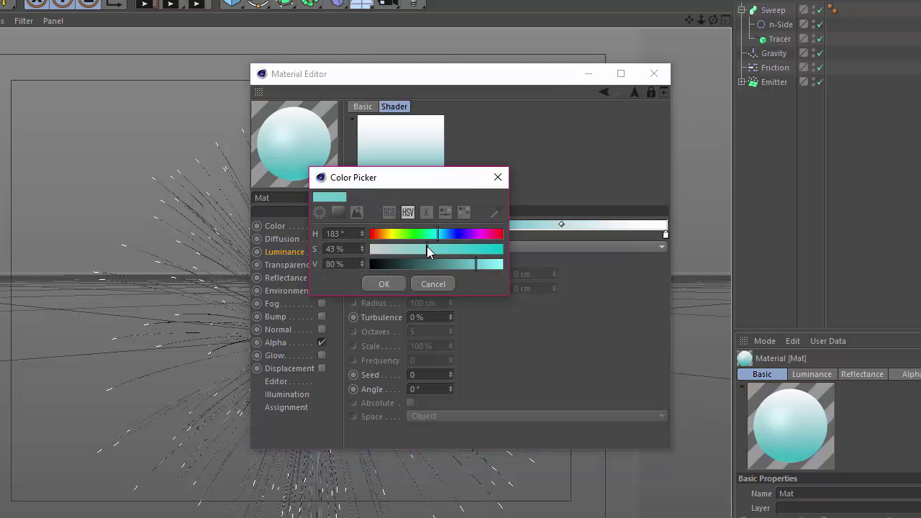
{"action": "left_click_drag", "start_coordinate": [475, 264], "coordinate": [484, 265]}
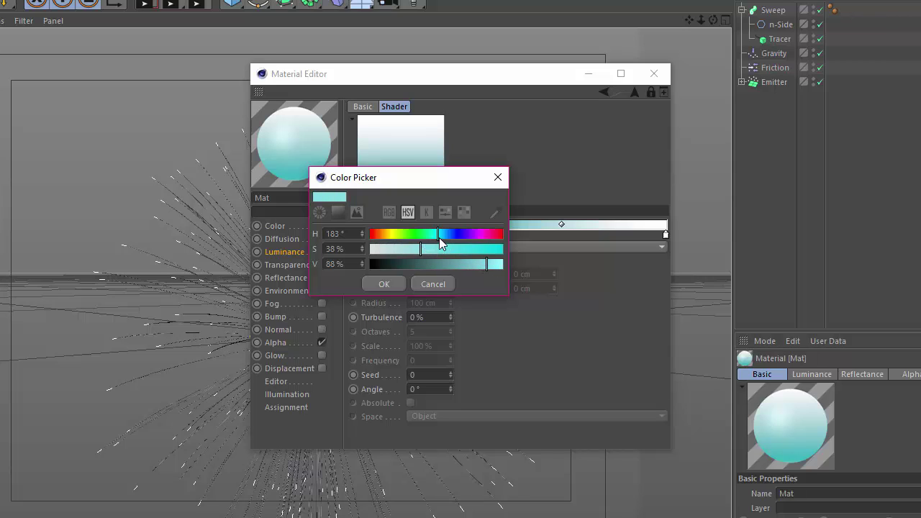
{"action": "left_click_drag", "start_coordinate": [435, 234], "coordinate": [437, 235]}
{"action": "left_click_drag", "start_coordinate": [504, 264], "coordinate": [500, 265]}
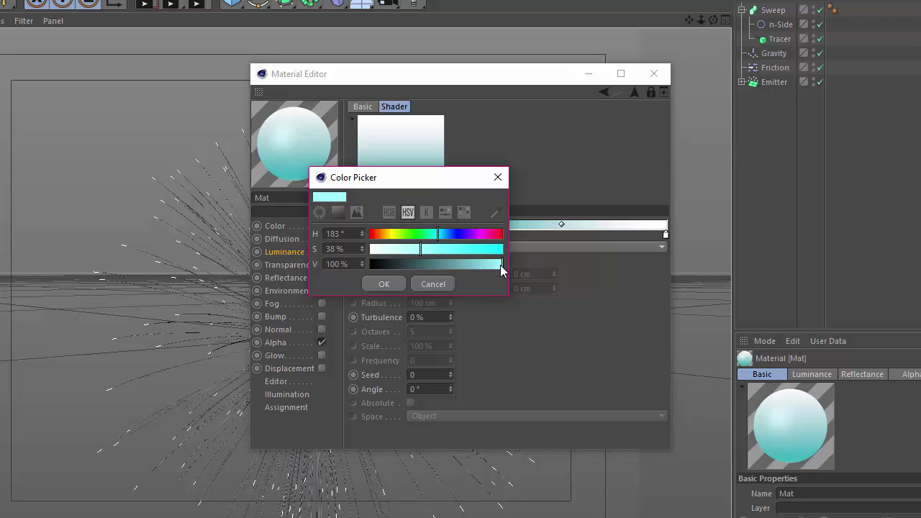
{"action": "left_click", "coordinate": [381, 283]}
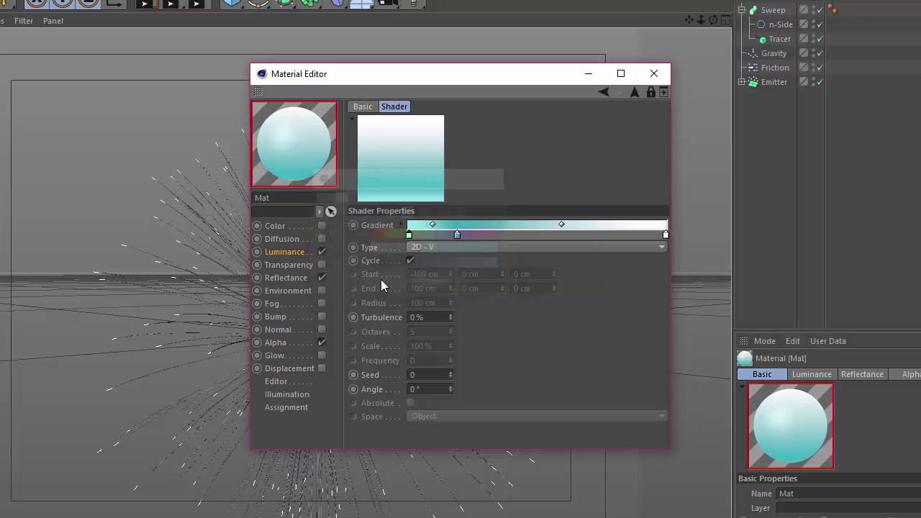
{"action": "left_click_drag", "start_coordinate": [460, 234], "coordinate": [476, 233]}
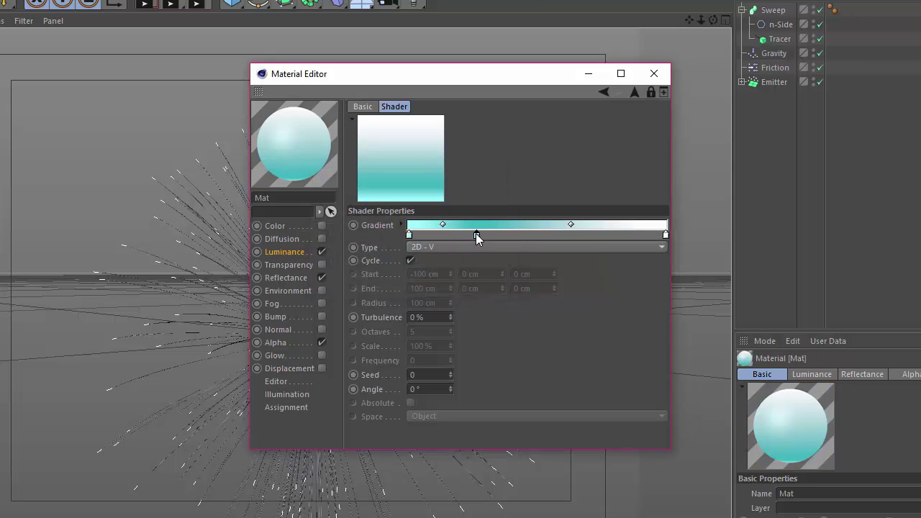
- Set the right-end knot to a sampled, slightly darker teal and fine-tune the middle knot
{"action": "left_click", "coordinate": [665, 235]}
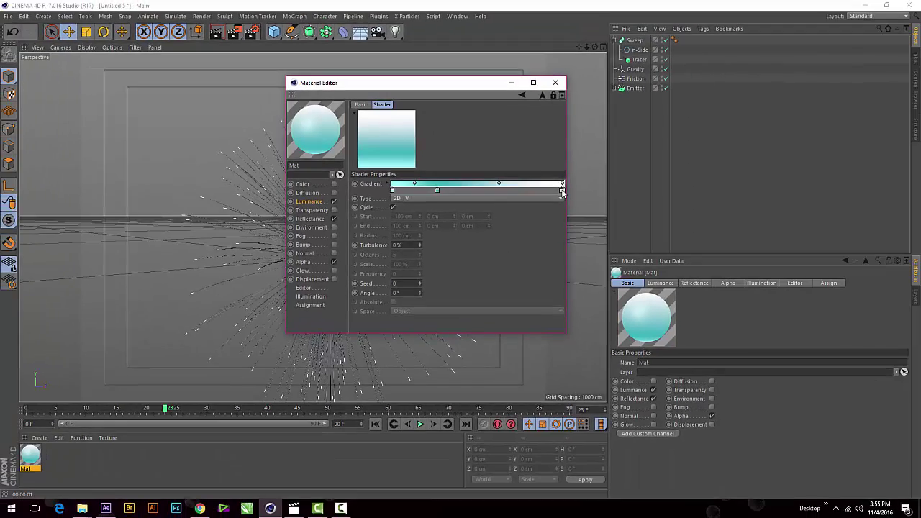
{"action": "double_click", "coordinate": [562, 190]}
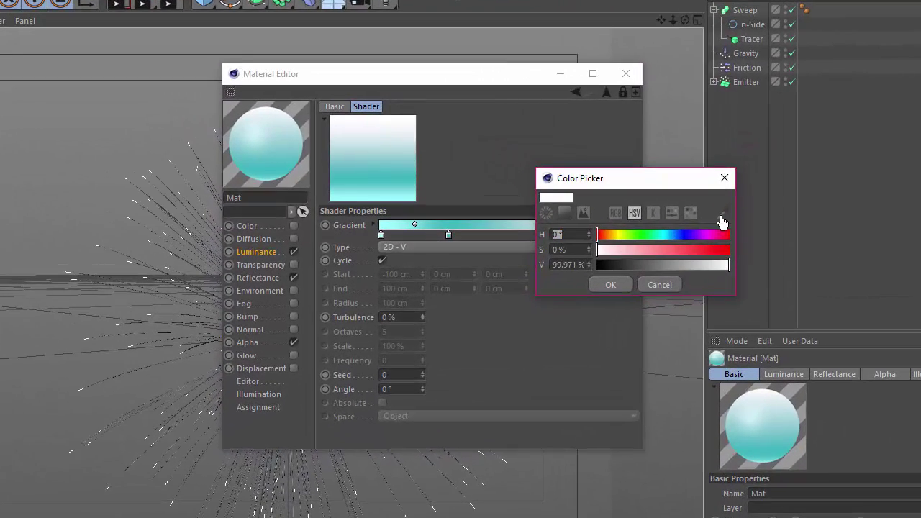
{"action": "left_click", "coordinate": [722, 215]}
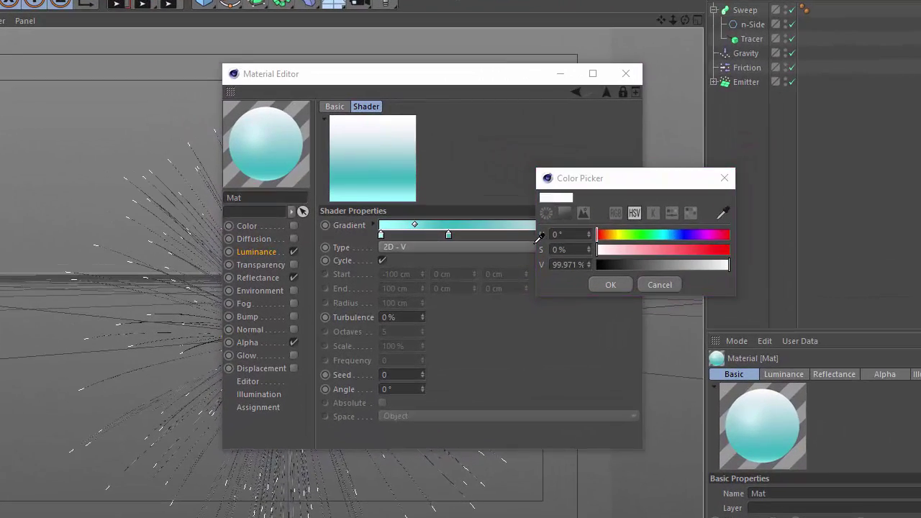
{"action": "left_click", "coordinate": [458, 223]}
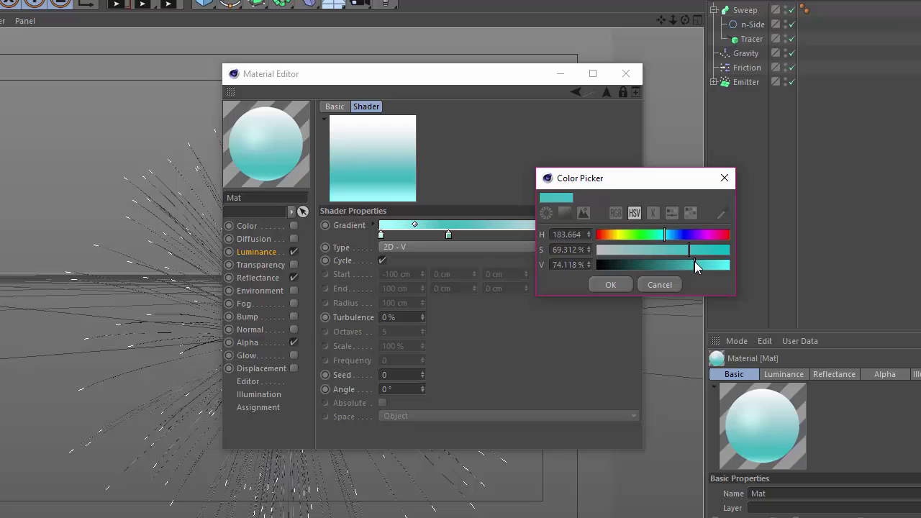
{"action": "left_click_drag", "start_coordinate": [694, 265], "coordinate": [676, 266]}
{"action": "left_click", "coordinate": [611, 284]}
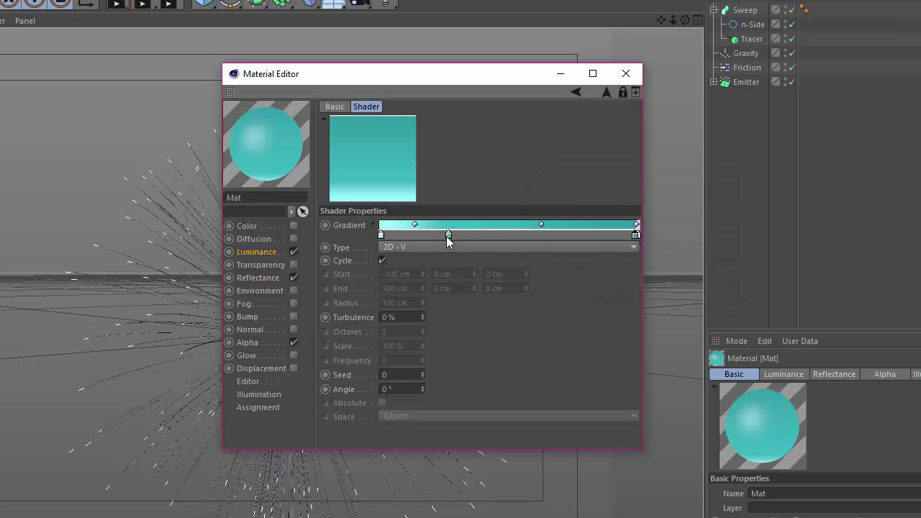
{"action": "left_click_drag", "start_coordinate": [455, 234], "coordinate": [457, 234]}
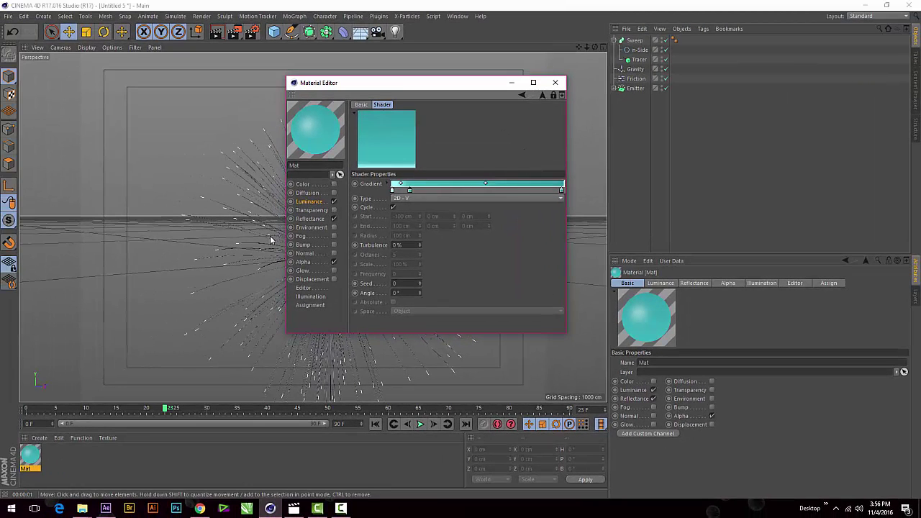
- Load a Gradient shader into Mat's Alpha channel and set it to 2D - V
{"action": "left_click", "coordinate": [303, 263]}
{"action": "left_click", "coordinate": [402, 173]}
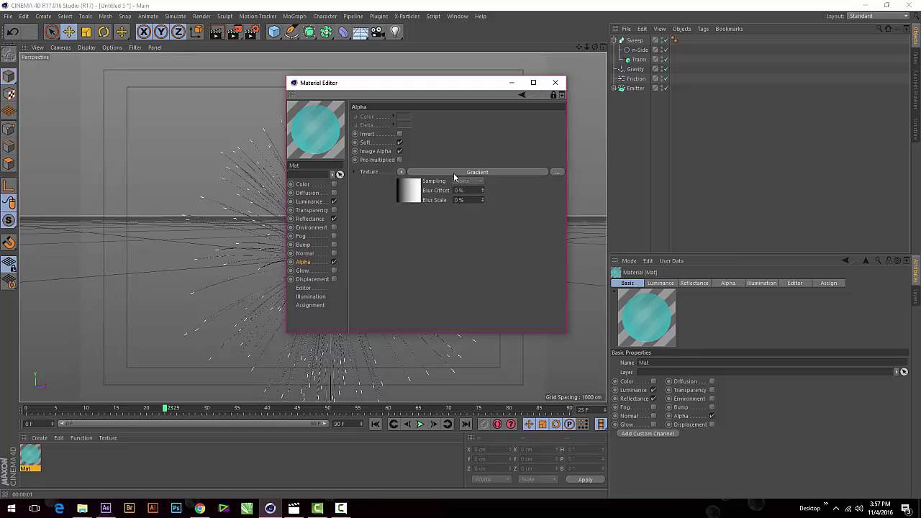
{"action": "left_click", "coordinate": [453, 172]}
{"action": "left_click", "coordinate": [406, 200]}
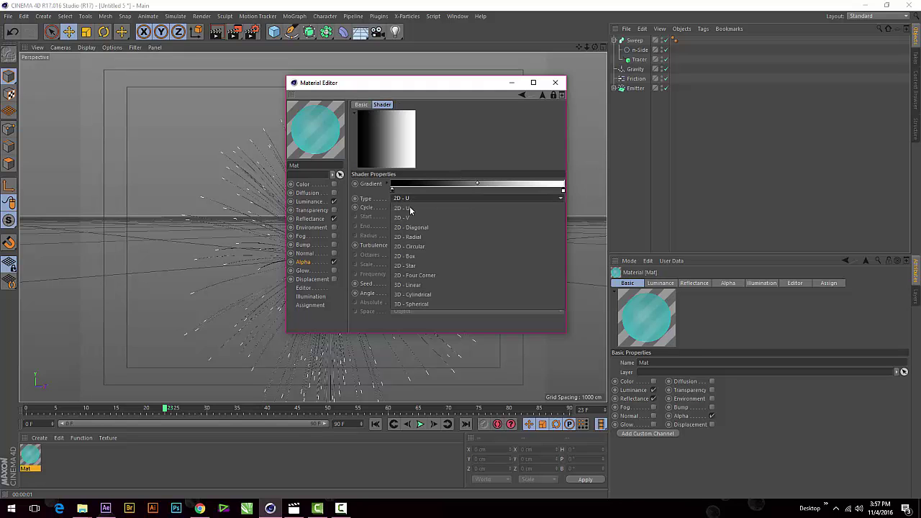
{"action": "left_click", "coordinate": [413, 216]}
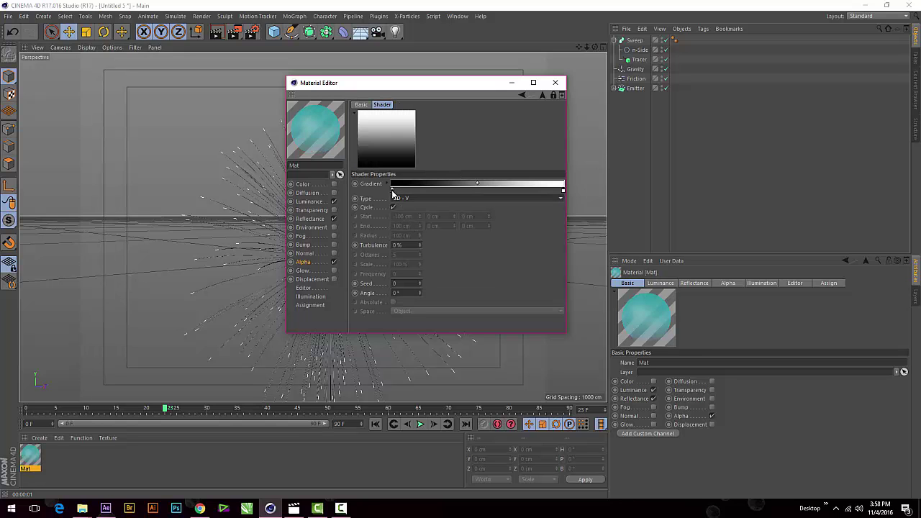
- Make the gradient's left knot dark grey and its shifted middle knot almost white
{"action": "double_click", "coordinate": [392, 191]}
{"action": "left_click_drag", "start_coordinate": [387, 211], "coordinate": [395, 209]}
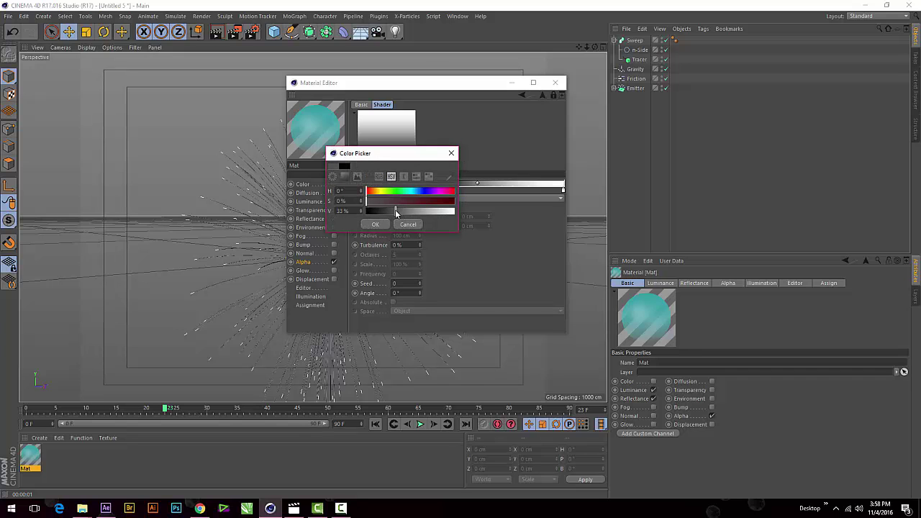
{"action": "left_click", "coordinate": [375, 224]}
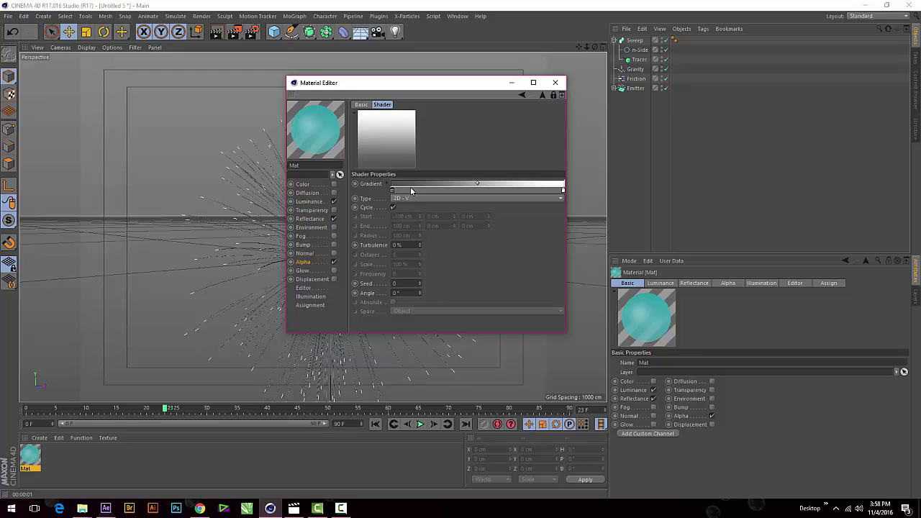
{"action": "left_click", "coordinate": [410, 191]}
{"action": "double_click", "coordinate": [411, 190]}
{"action": "left_click_drag", "start_coordinate": [417, 208], "coordinate": [477, 215]}
{"action": "left_click", "coordinate": [401, 222]}
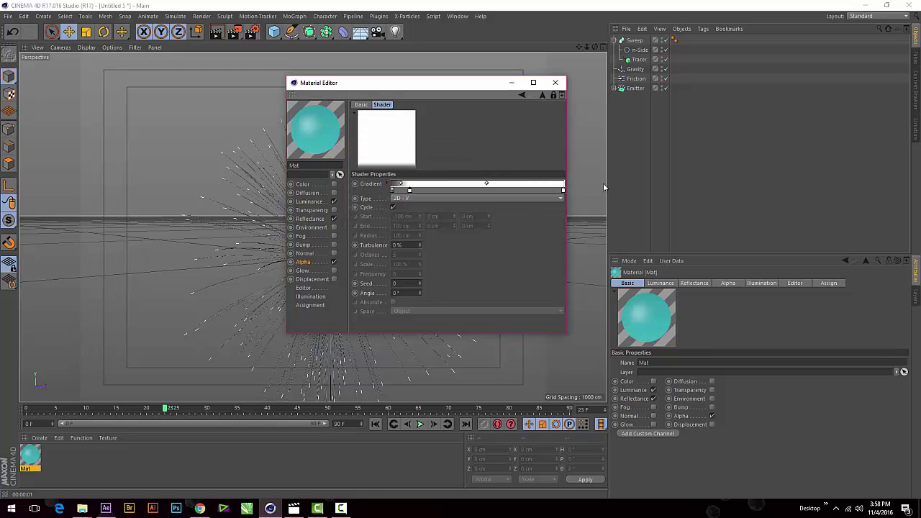
- Turn the right gradient knot black, nudge it slightly inward, and close the Material Editor
{"action": "double_click", "coordinate": [564, 189]}
{"action": "left_click_drag", "start_coordinate": [625, 209], "coordinate": [539, 210]}
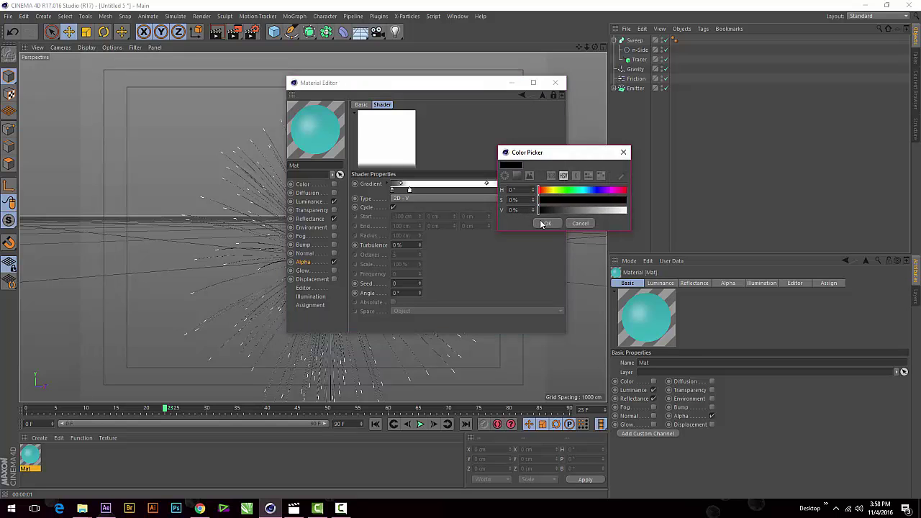
{"action": "left_click", "coordinate": [545, 223]}
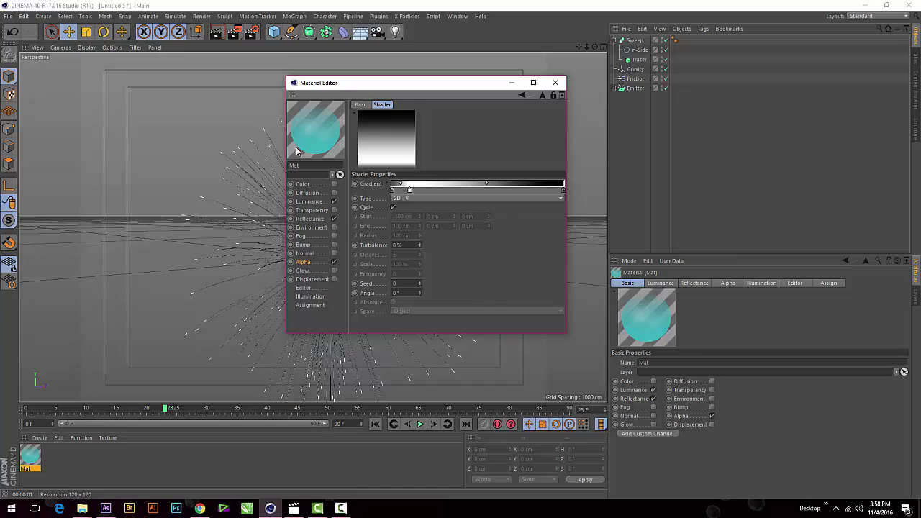
{"action": "left_click_drag", "start_coordinate": [563, 189], "coordinate": [554, 190]}
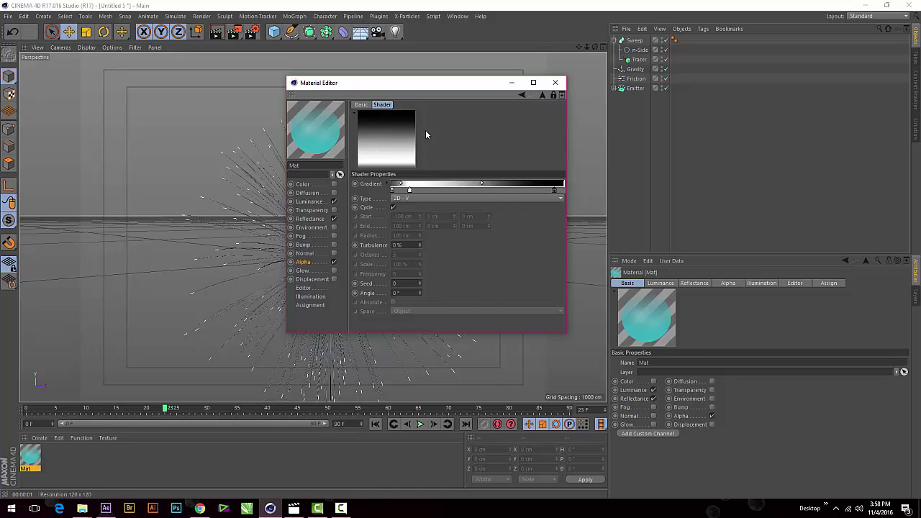
{"action": "left_click", "coordinate": [555, 82]}
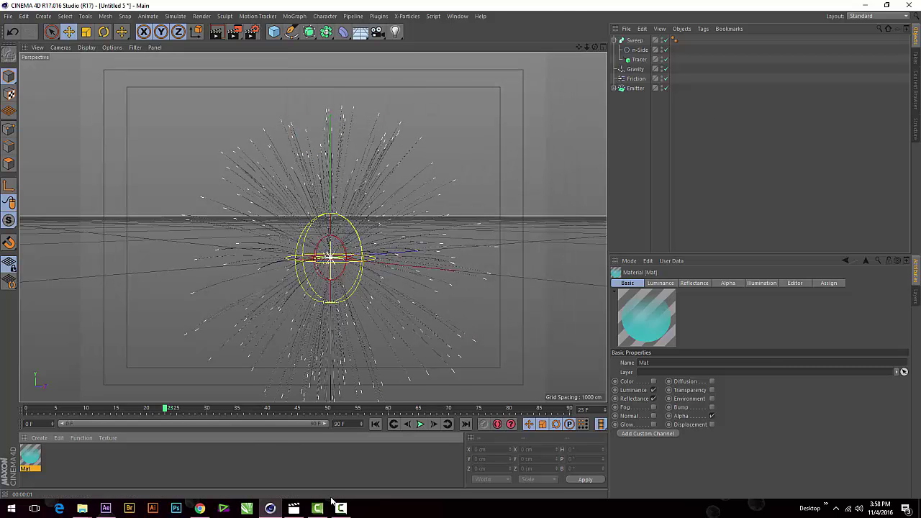
- Collapse and select the Sweep, then drag the Mat material onto it
{"action": "left_click", "coordinate": [614, 40]}
{"action": "left_click", "coordinate": [634, 40]}
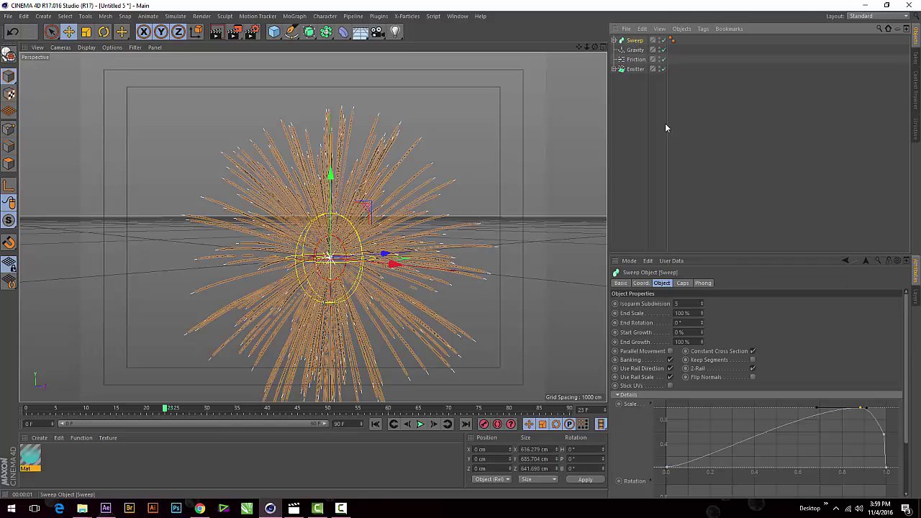
{"action": "left_click_drag", "start_coordinate": [40, 464], "coordinate": [281, 284]}
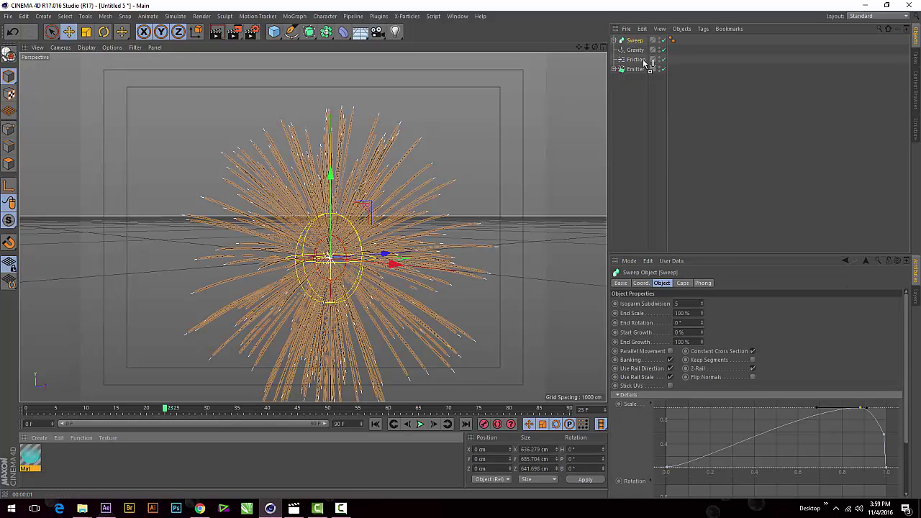
{"action": "left_click_drag", "start_coordinate": [643, 43], "coordinate": [641, 41]}
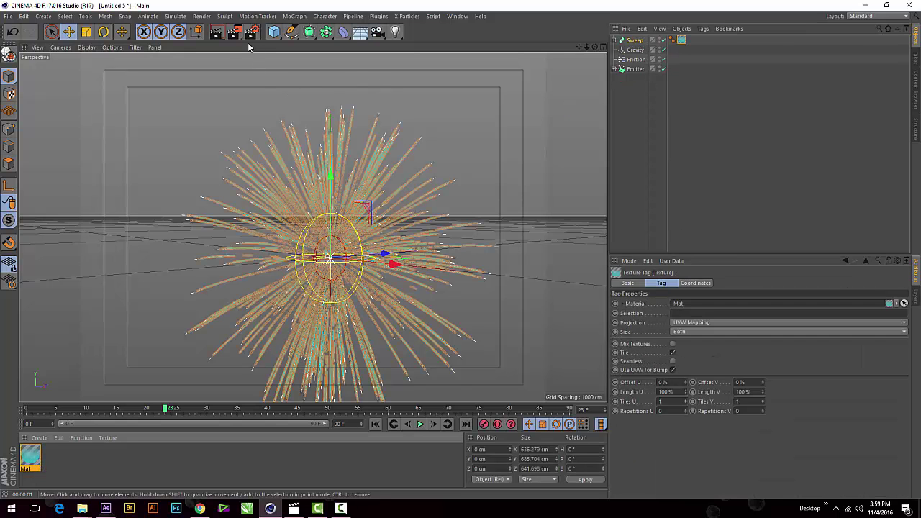
- Test-render, replay the animation from frame 0, stop at frame 47, and render again
{"action": "left_click", "coordinate": [216, 33]}
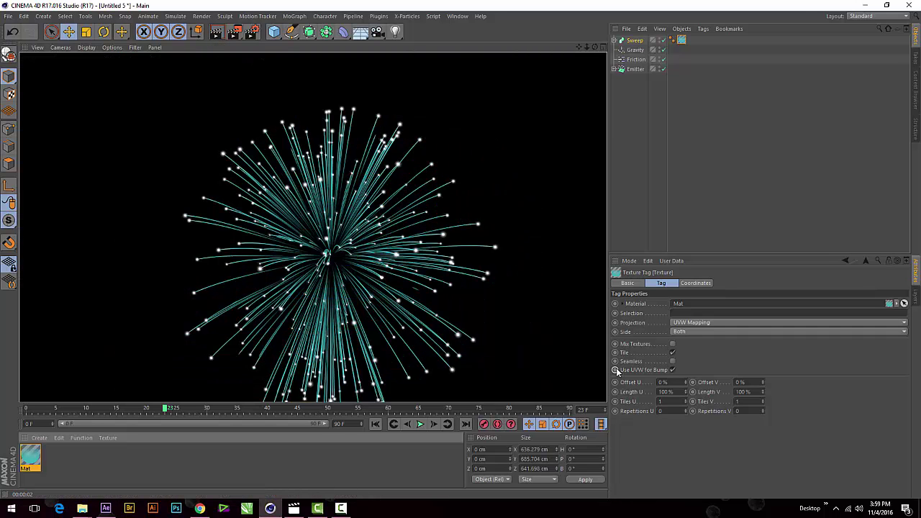
{"action": "left_click", "coordinate": [381, 179]}
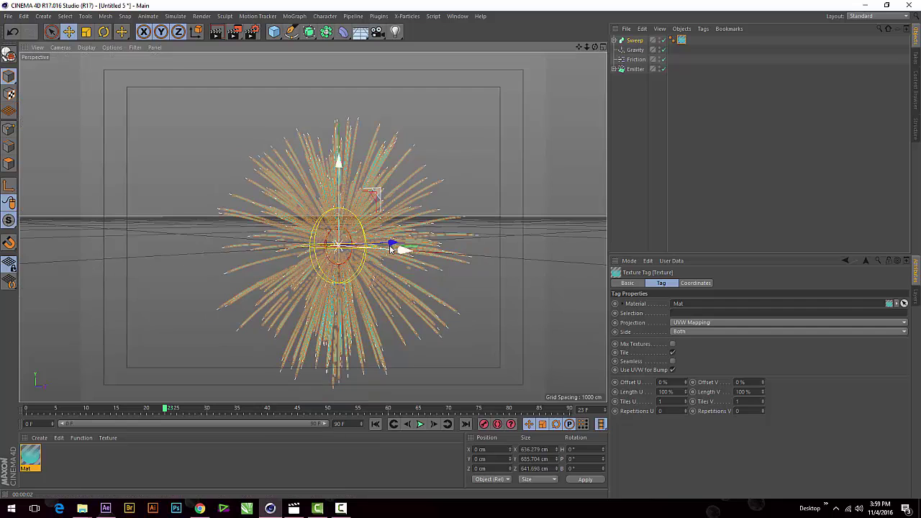
{"action": "key", "text": "shift+f"}
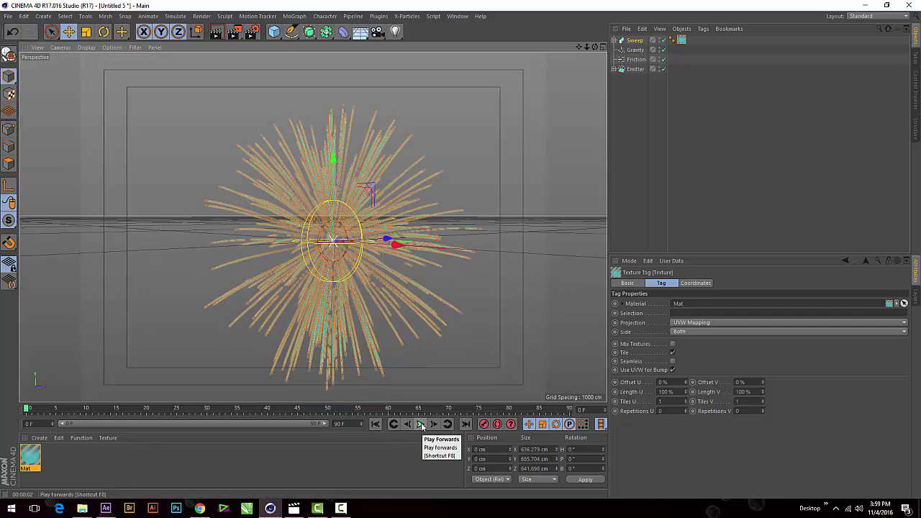
{"action": "left_click", "coordinate": [421, 425]}
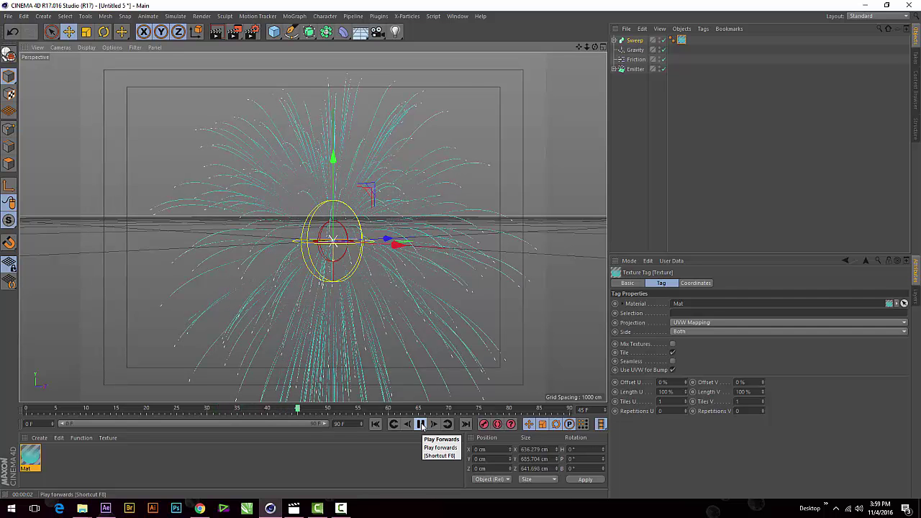
{"action": "left_click", "coordinate": [421, 425]}
{"action": "left_click", "coordinate": [217, 35]}
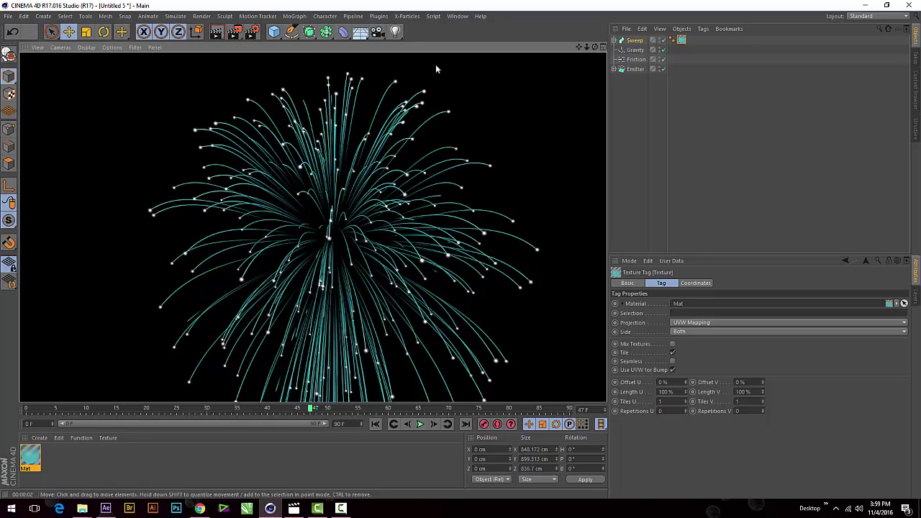
- Orbit and zoom in closer on the burst, then render a preview
{"action": "left_click_drag", "start_coordinate": [403, 187], "coordinate": [433, 184], "text": "alt"}
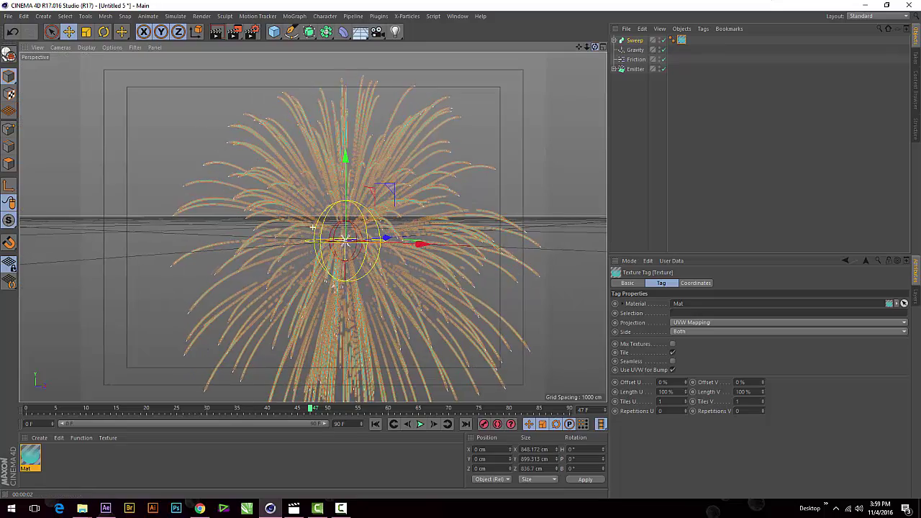
{"action": "scroll", "coordinate": [434, 184], "scroll_direction": "up", "scroll_amount": 3}
{"action": "scroll", "coordinate": [429, 169], "scroll_direction": "up", "scroll_amount": 3}
{"action": "scroll", "coordinate": [366, 179], "scroll_direction": "up", "scroll_amount": 3}
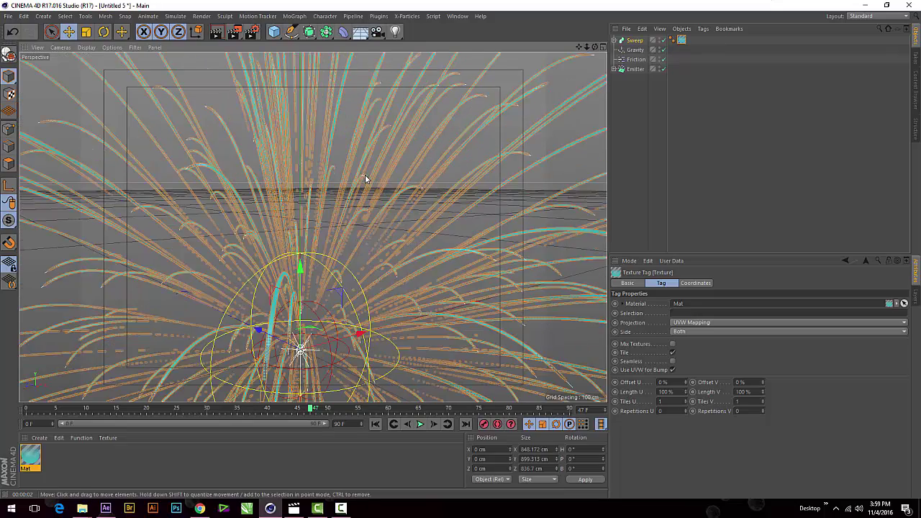
{"action": "left_click", "coordinate": [216, 32]}
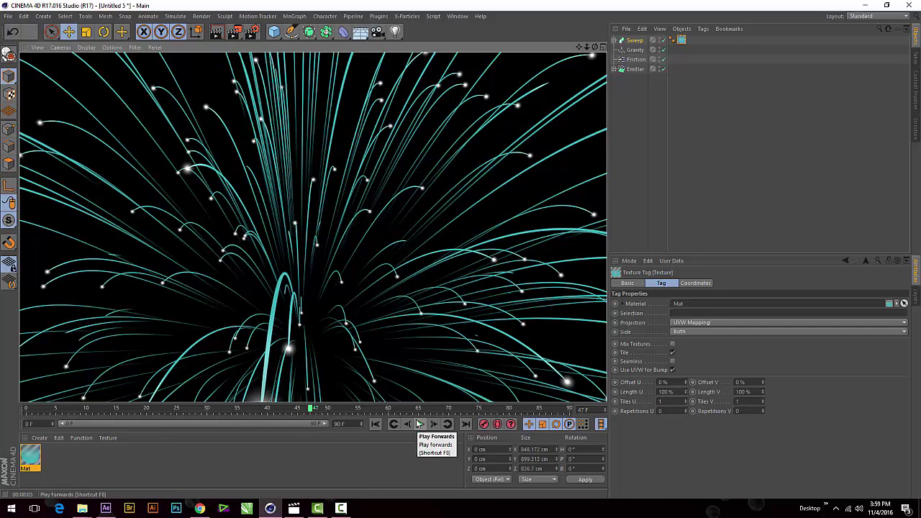
- Replay the animation from the first frame, pause it, and render the current frame
{"action": "left_click", "coordinate": [393, 426]}
{"action": "left_click", "coordinate": [421, 425]}
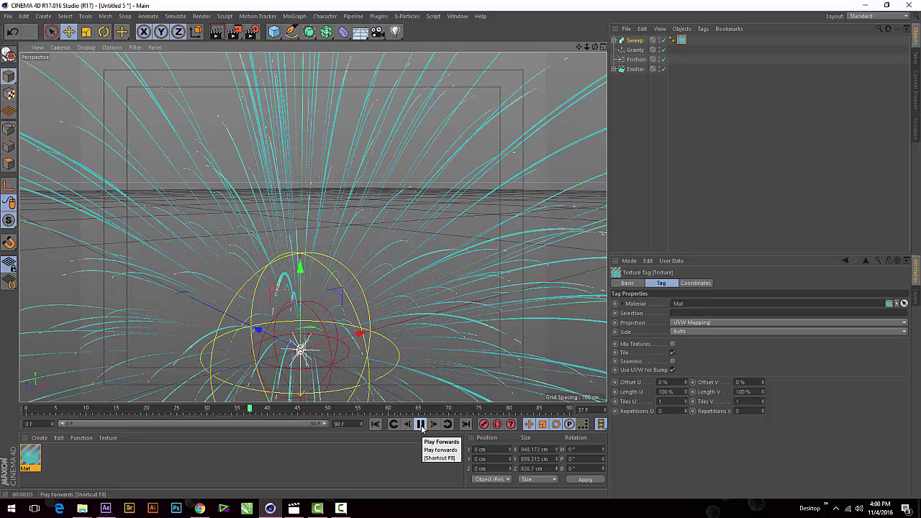
{"action": "left_click", "coordinate": [421, 425]}
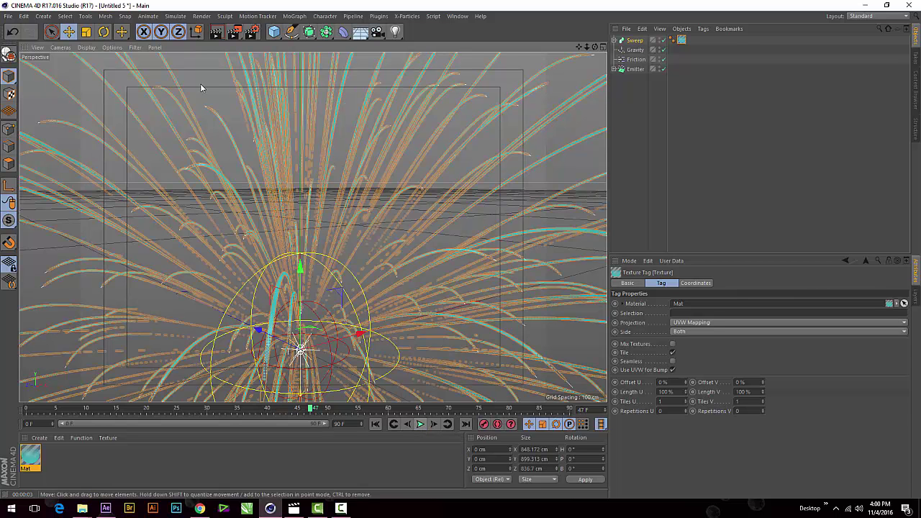
{"action": "left_click", "coordinate": [216, 33]}
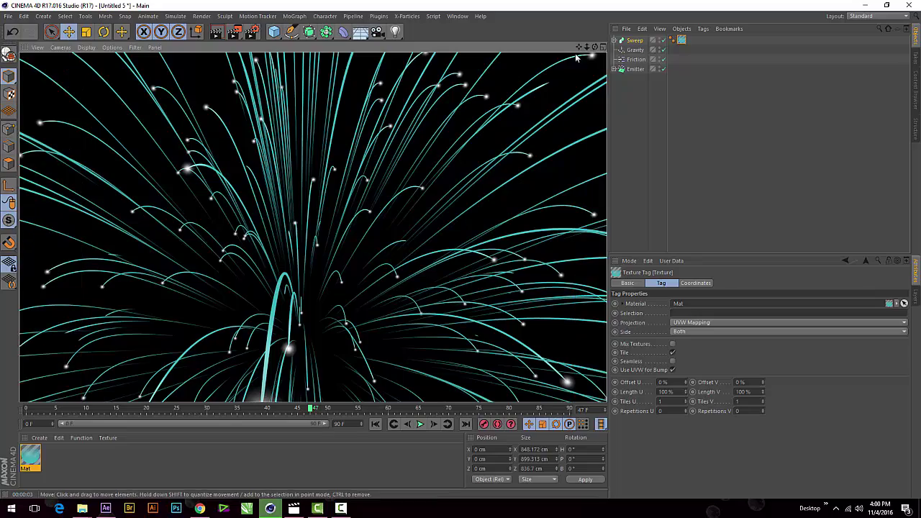
- Zoom out and orbit to face the whole burst, then render it
{"action": "mouse_move", "coordinate": [586, 46]}
{"action": "left_mouse_down"}
{"action": "mouse_move", "coordinate": [575, 48]}
{"action": "mouse_move", "coordinate": [579, 15]}
{"action": "left_mouse_up"}
{"action": "mouse_move", "coordinate": [594, 46]}
{"action": "left_mouse_down"}
{"action": "mouse_move", "coordinate": [590, 58]}
{"action": "mouse_move", "coordinate": [598, 50]}
{"action": "mouse_move", "coordinate": [577, 50]}
{"action": "mouse_move", "coordinate": [584, 55]}
{"action": "left_mouse_up"}
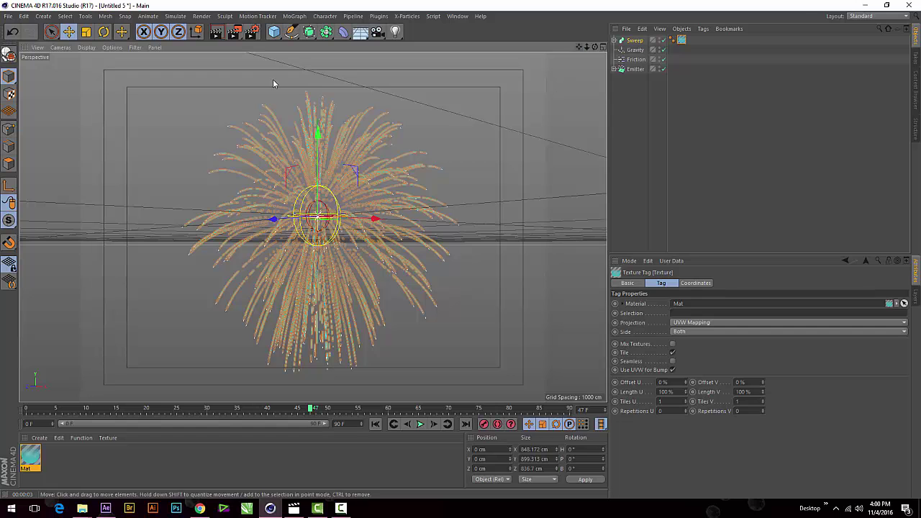
{"action": "left_click", "coordinate": [216, 32]}
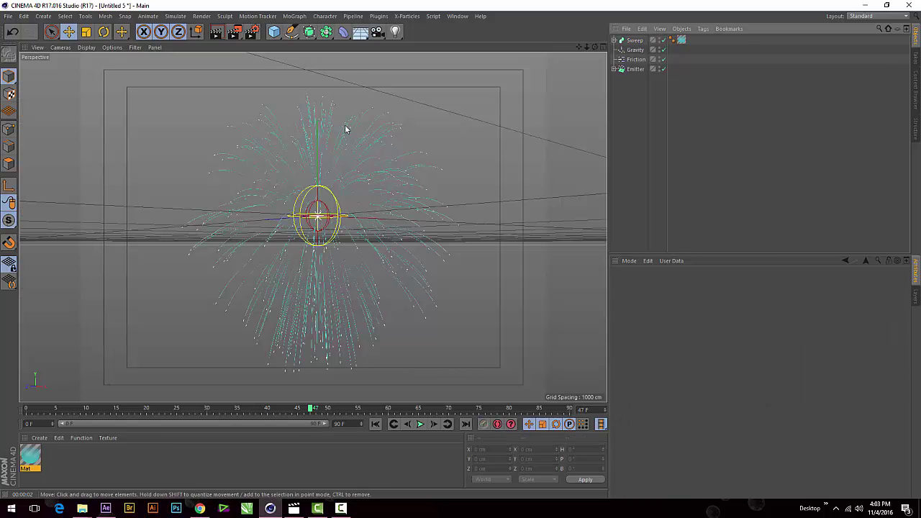
- Add a Sky object and create a new material, Mat.1, opening it in the Material Editor
{"action": "left_click", "coordinate": [360, 31]}
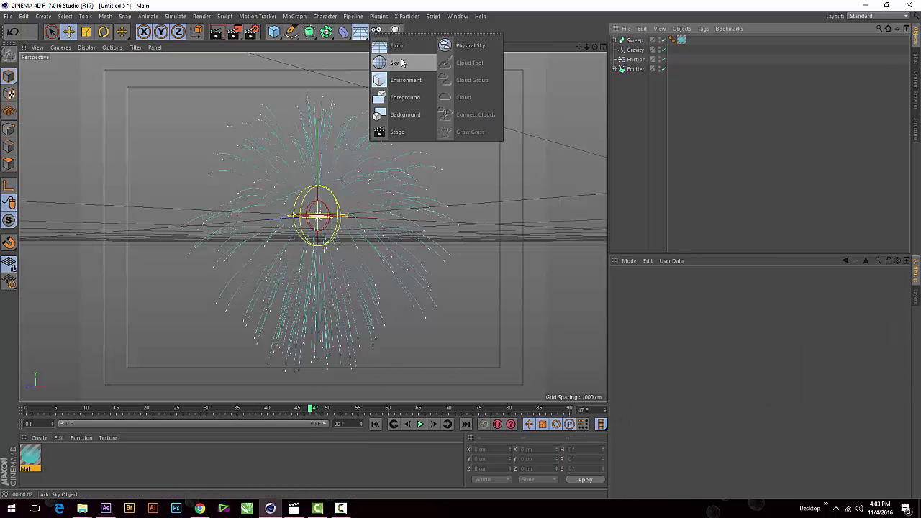
{"action": "left_click", "coordinate": [401, 59]}
{"action": "double_click", "coordinate": [128, 448]}
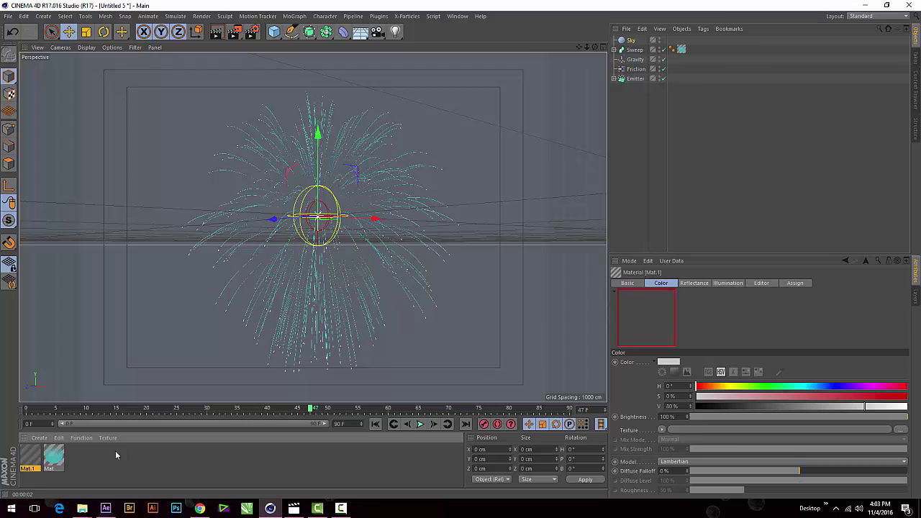
{"action": "double_click", "coordinate": [30, 456]}
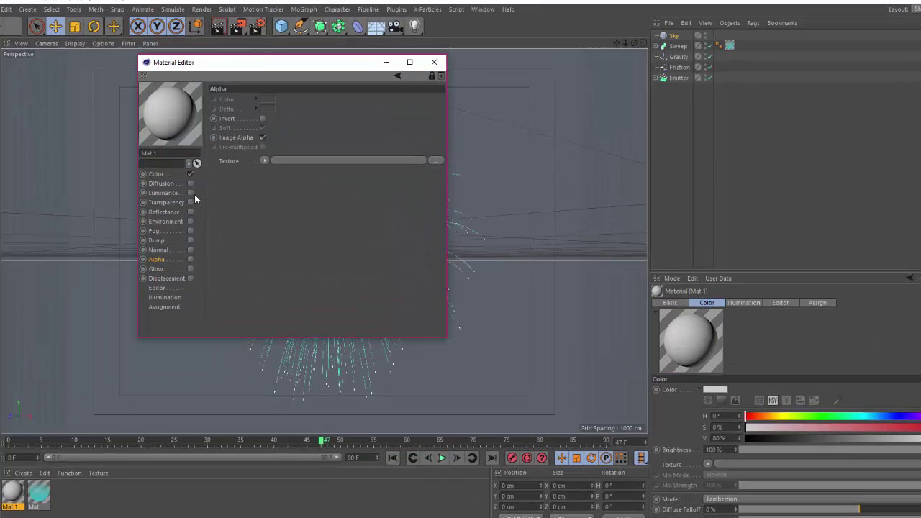
- Enable Luminance on Mat.1 and load night-sky-cartoon-clipart-1.jpg from drive D: as its texture
{"action": "left_click", "coordinate": [192, 182]}
{"action": "left_click", "coordinate": [527, 208]}
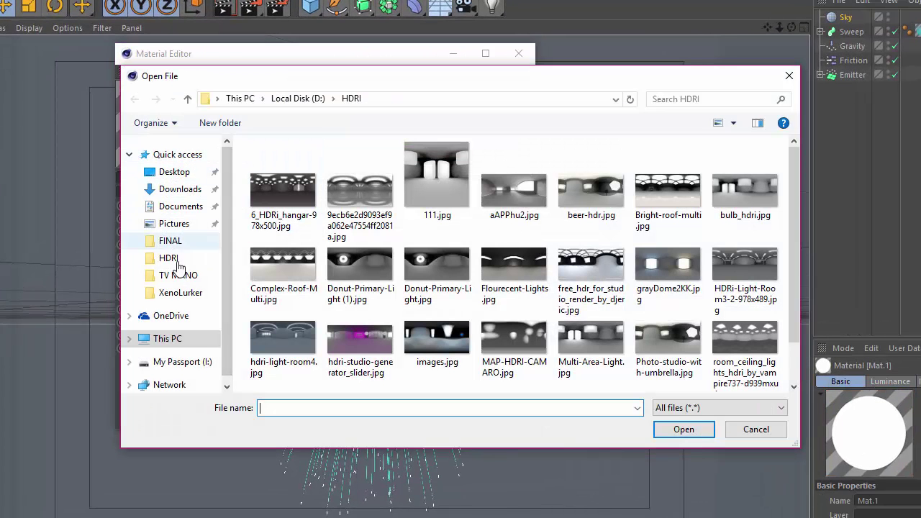
{"action": "left_click", "coordinate": [181, 339]}
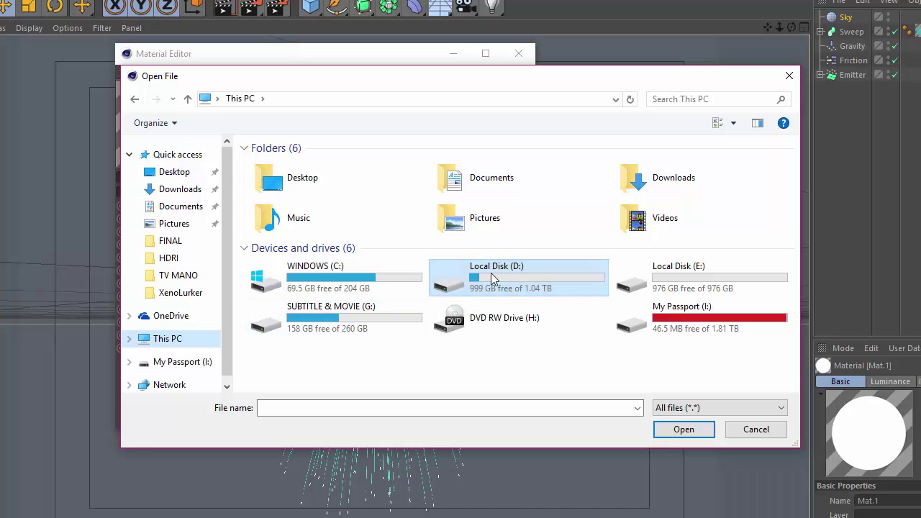
{"action": "double_click", "coordinate": [497, 277]}
{"action": "scroll", "coordinate": [496, 287], "scroll_direction": "down", "scroll_amount": 3}
{"action": "left_click", "coordinate": [279, 365]}
{"action": "left_click", "coordinate": [683, 429]}
{"action": "left_click", "coordinate": [598, 395]}
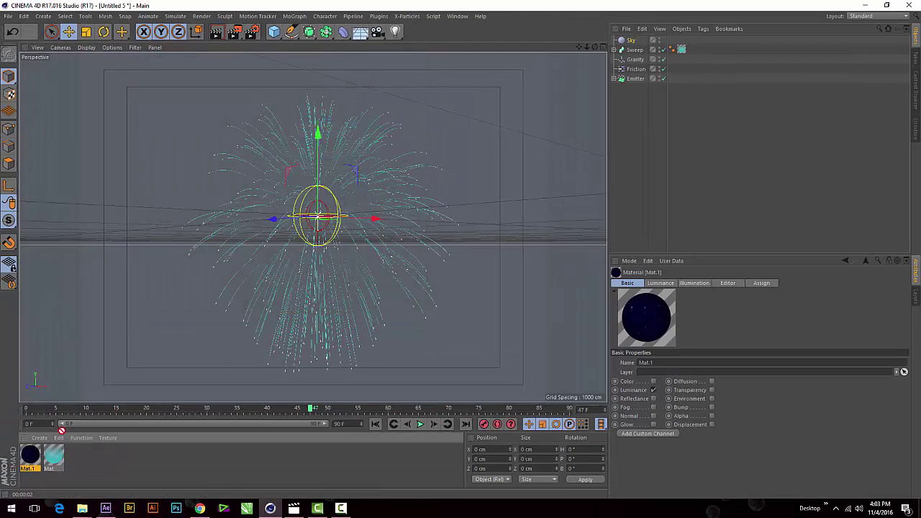
- Apply Mat.1 to the Sky object and render the teal firework against the starry sky
{"action": "left_click_drag", "start_coordinate": [634, 46], "coordinate": [634, 43]}
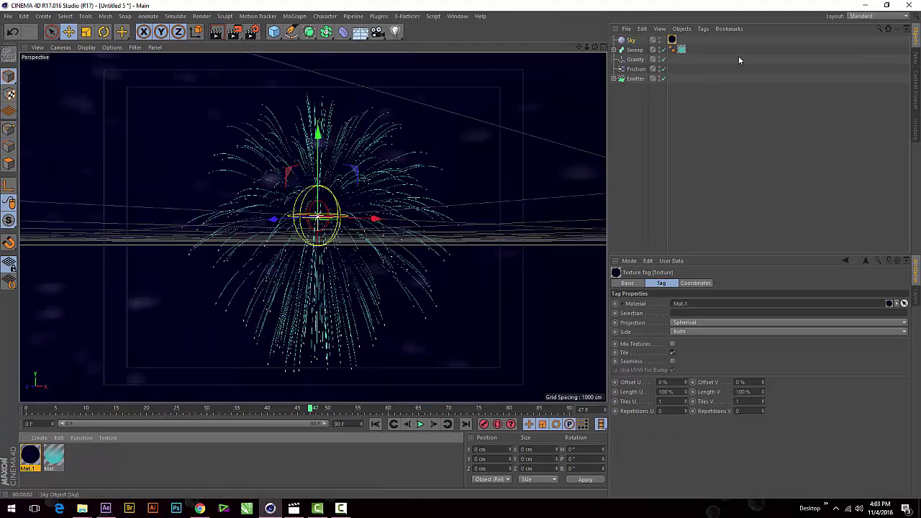
{"action": "left_click", "coordinate": [218, 35]}
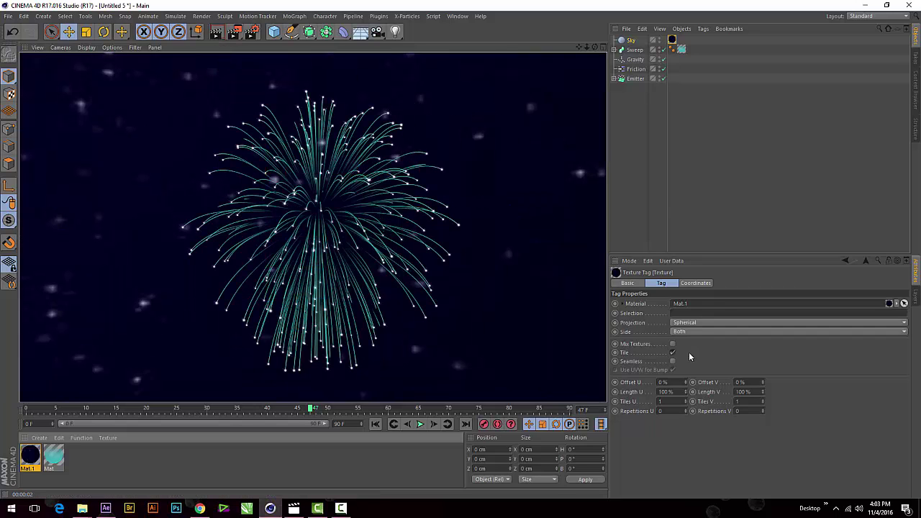
{"action": "left_click", "coordinate": [218, 34]}
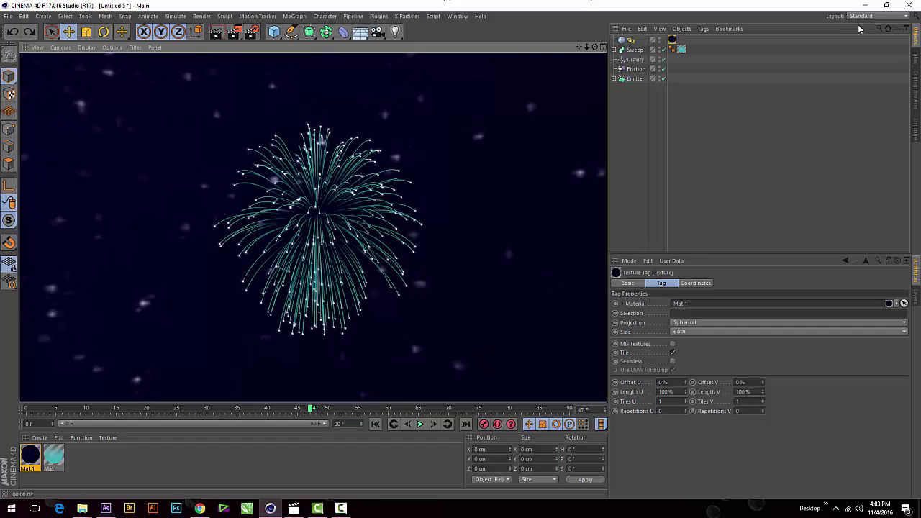
- Set the output preset to HDTV 1080 25 with All Frames, then close Render Settings
{"action": "left_click", "coordinate": [251, 36]}
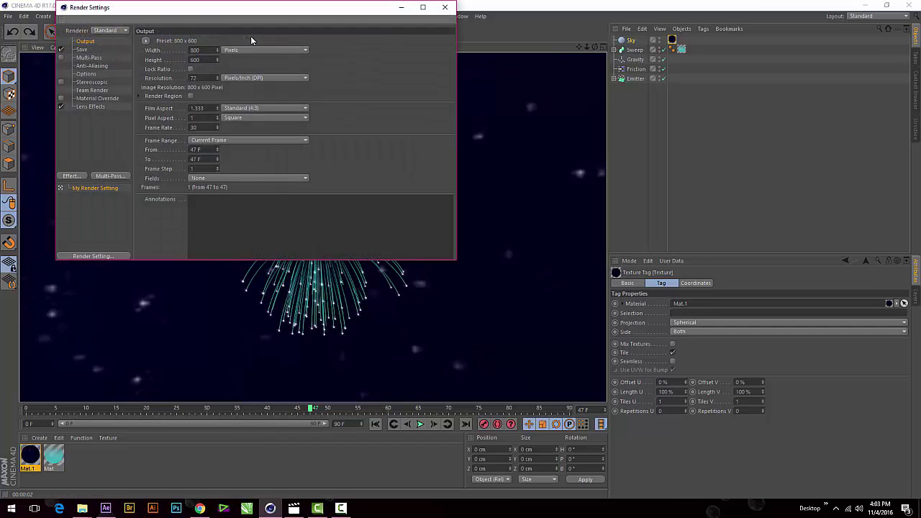
{"action": "left_click", "coordinate": [146, 42]}
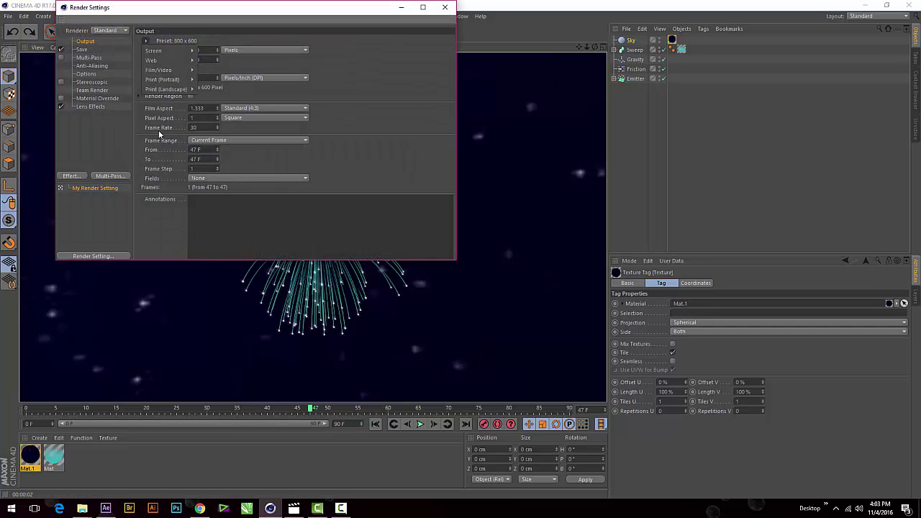
{"action": "mouse_move", "coordinate": [160, 70]}
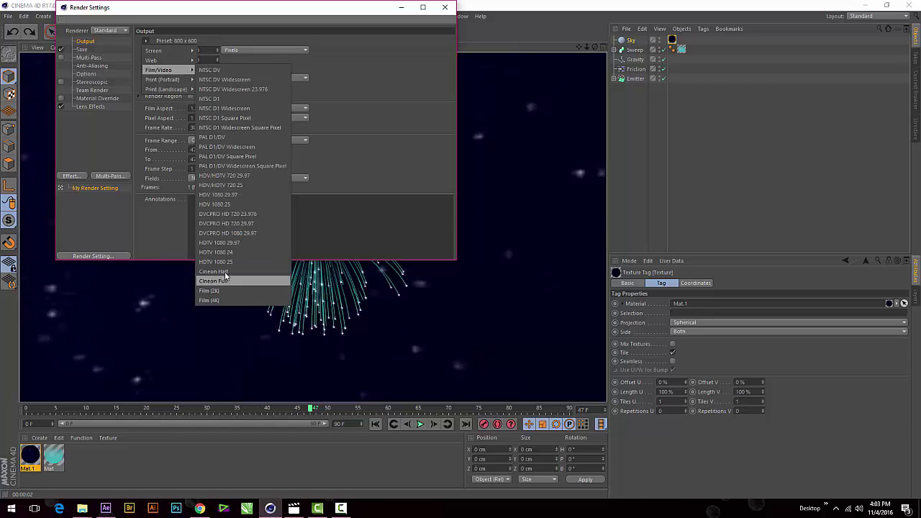
{"action": "left_click", "coordinate": [226, 262]}
{"action": "left_click", "coordinate": [217, 143]}
{"action": "left_click", "coordinate": [223, 171]}
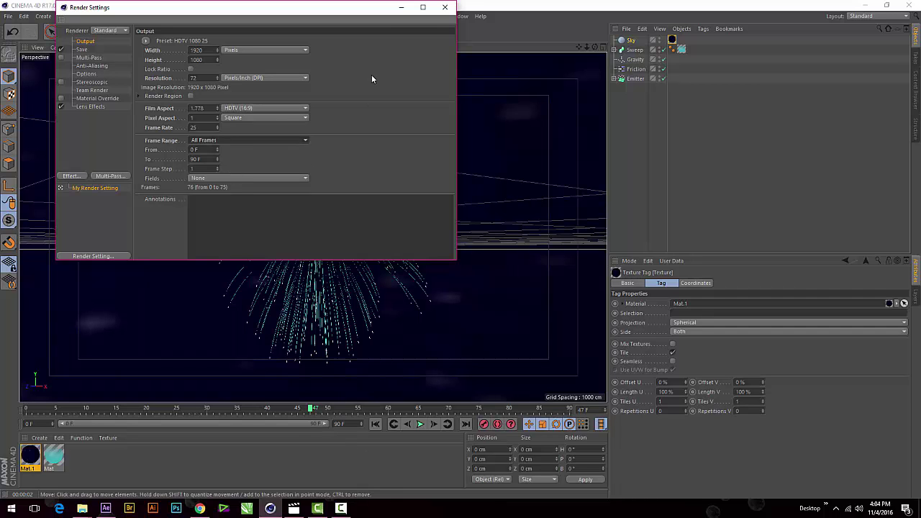
{"action": "left_click", "coordinate": [445, 7]}
- Set the animation end frame to 200 and widen the preview range to 200 frames
{"action": "left_click", "coordinate": [339, 424]}
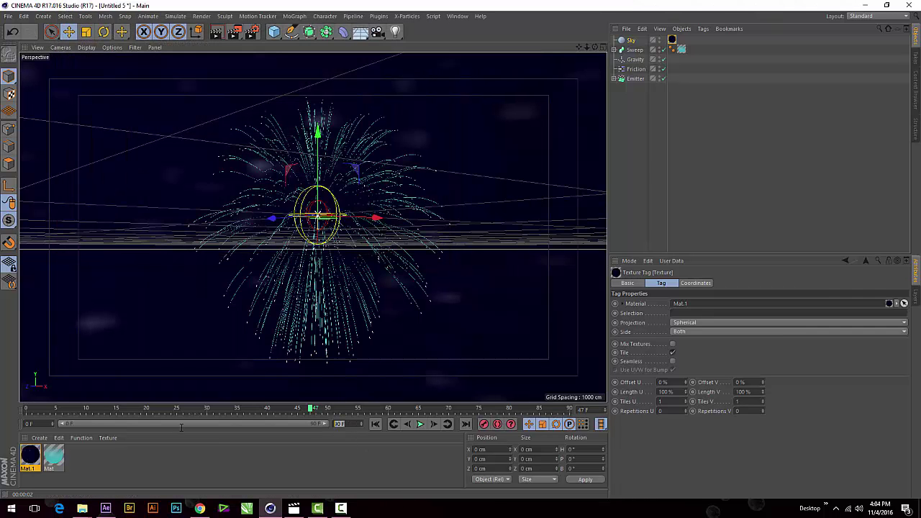
{"action": "type", "text": "400"}
{"action": "key", "text": "Return"}
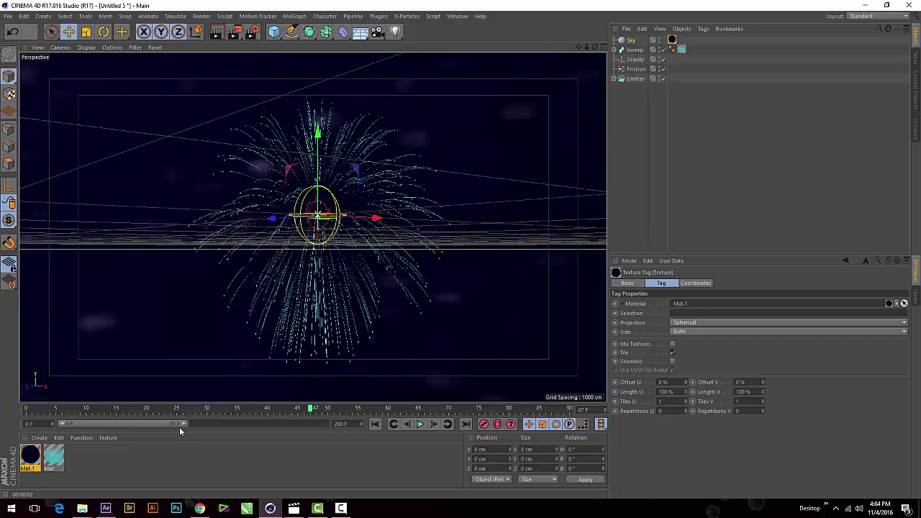
{"action": "left_click_drag", "start_coordinate": [179, 427], "coordinate": [328, 423]}
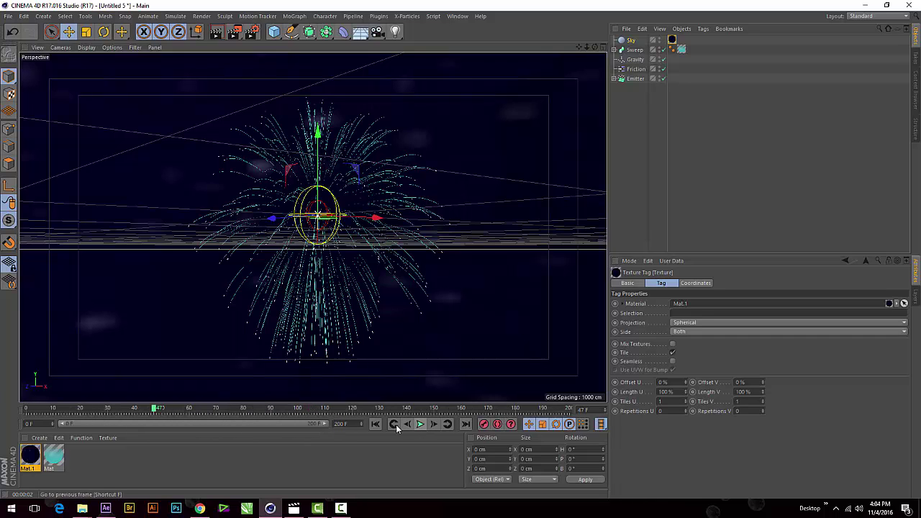
- Play the 200-frame animation, render a preview frame, then play on until the burst fades
{"action": "left_click", "coordinate": [376, 424]}
{"action": "left_click", "coordinate": [423, 424]}
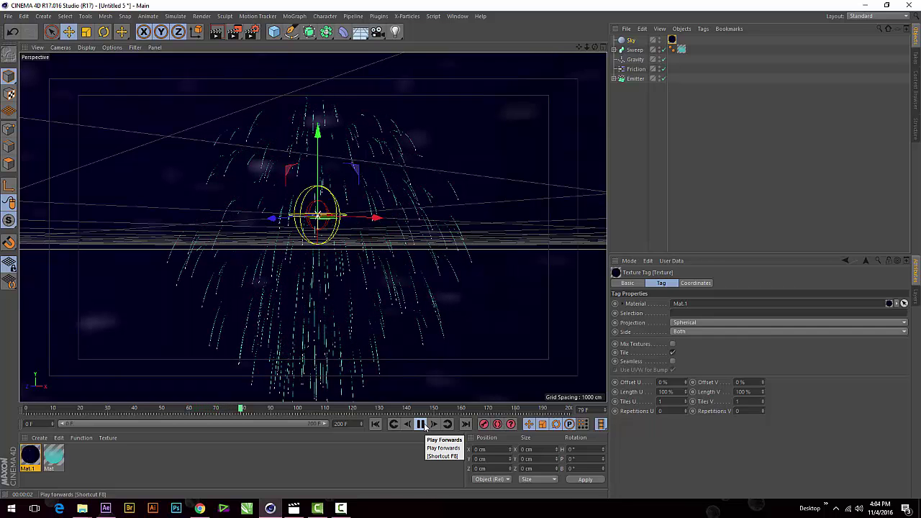
{"action": "left_click", "coordinate": [423, 425]}
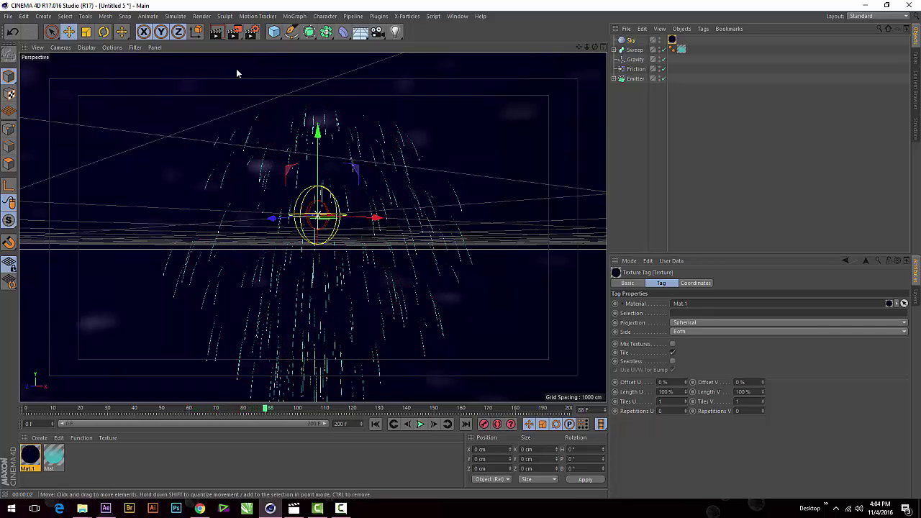
{"action": "left_click", "coordinate": [216, 34]}
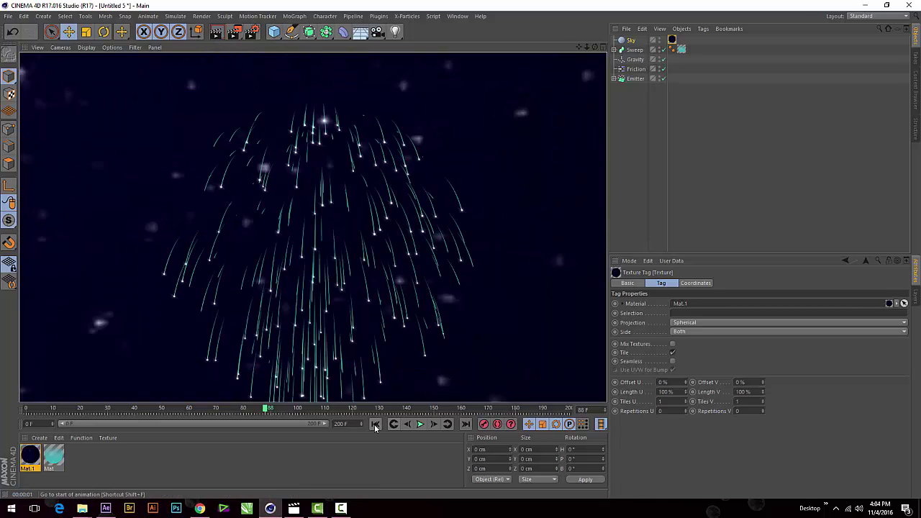
{"action": "left_click", "coordinate": [422, 425]}
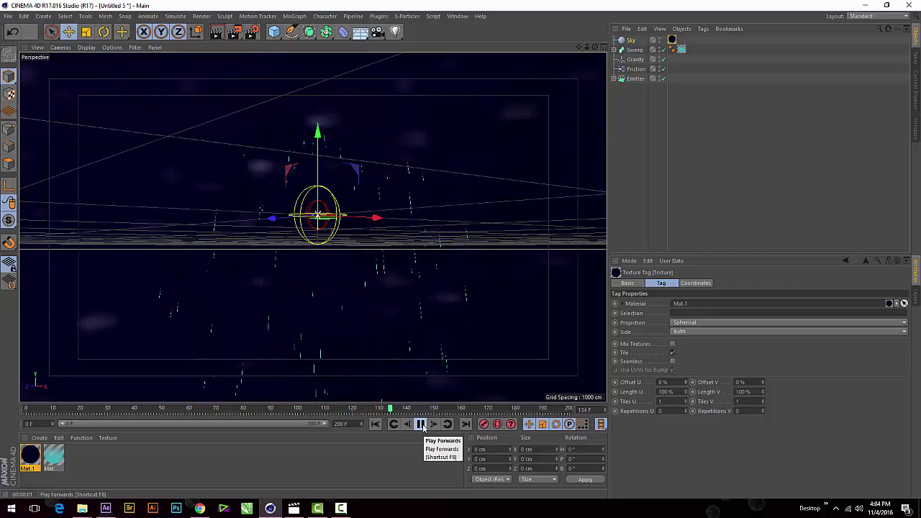
{"action": "left_click", "coordinate": [422, 425]}
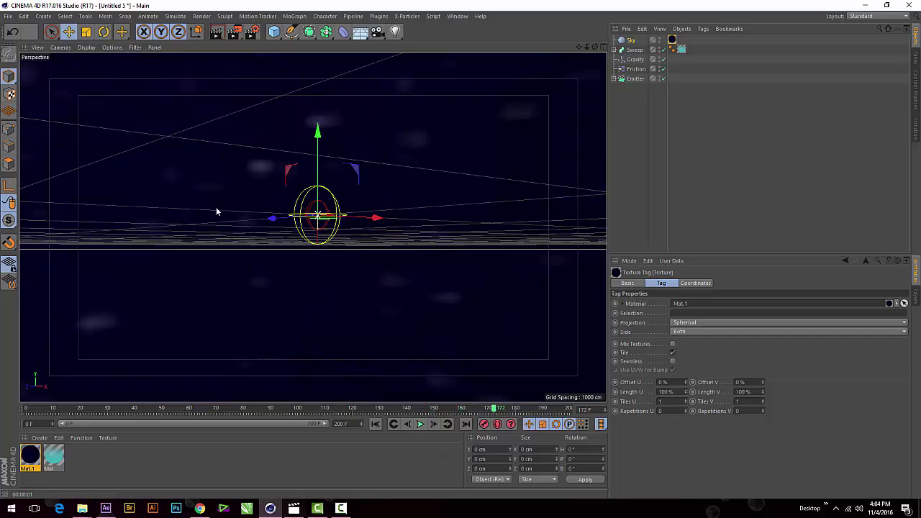